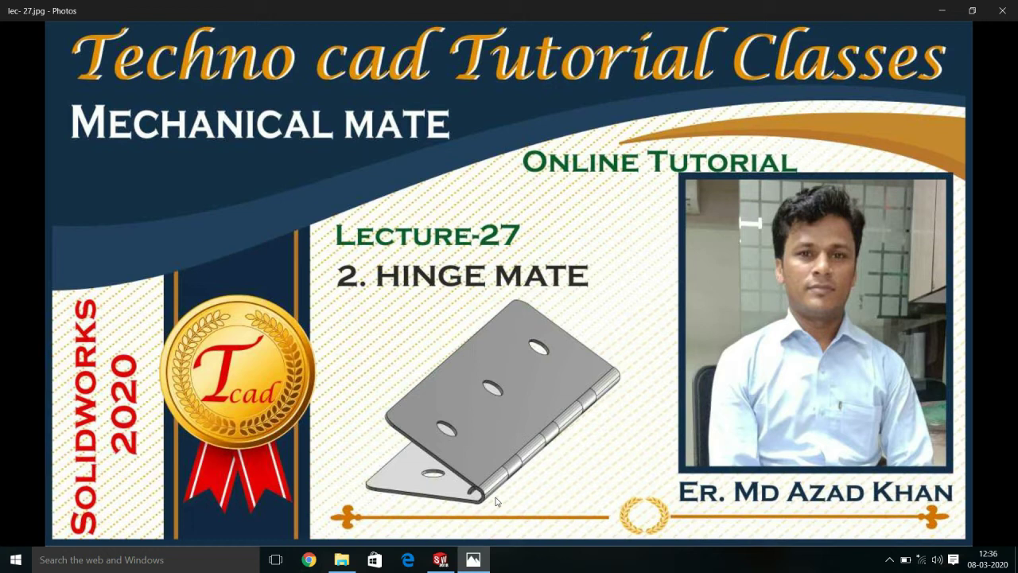
Create a new part document and view its Top Plane face-on with Normal To
{"action": "left_click", "coordinate": [450, 565]}
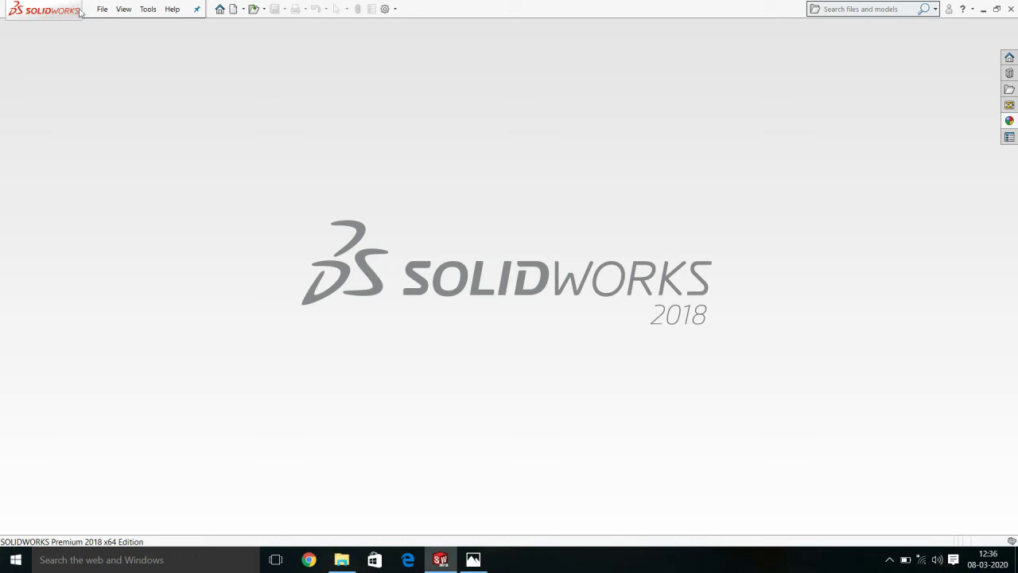
{"action": "left_click", "coordinate": [97, 15]}
{"action": "left_click", "coordinate": [109, 27]}
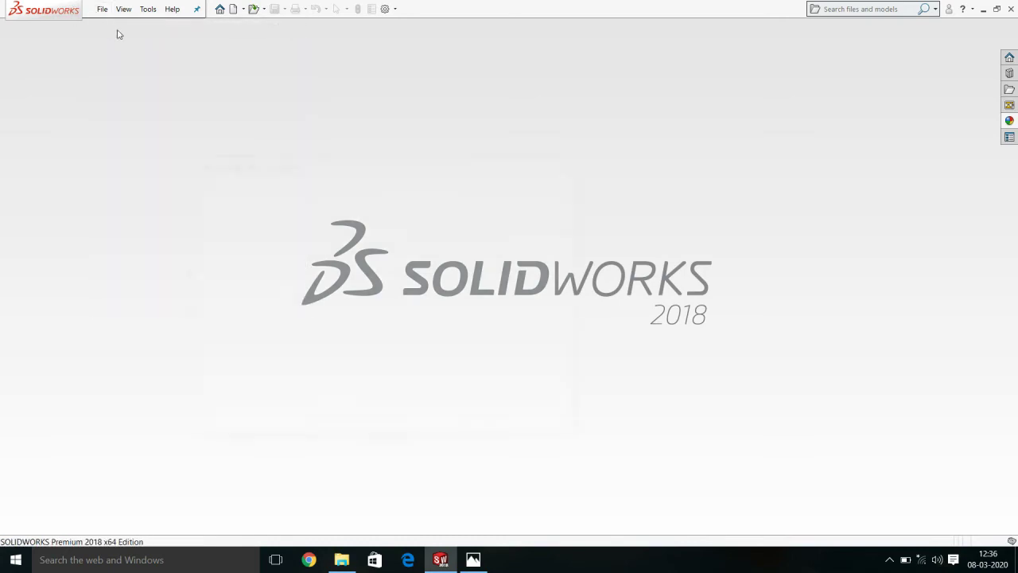
{"action": "double_click", "coordinate": [218, 209]}
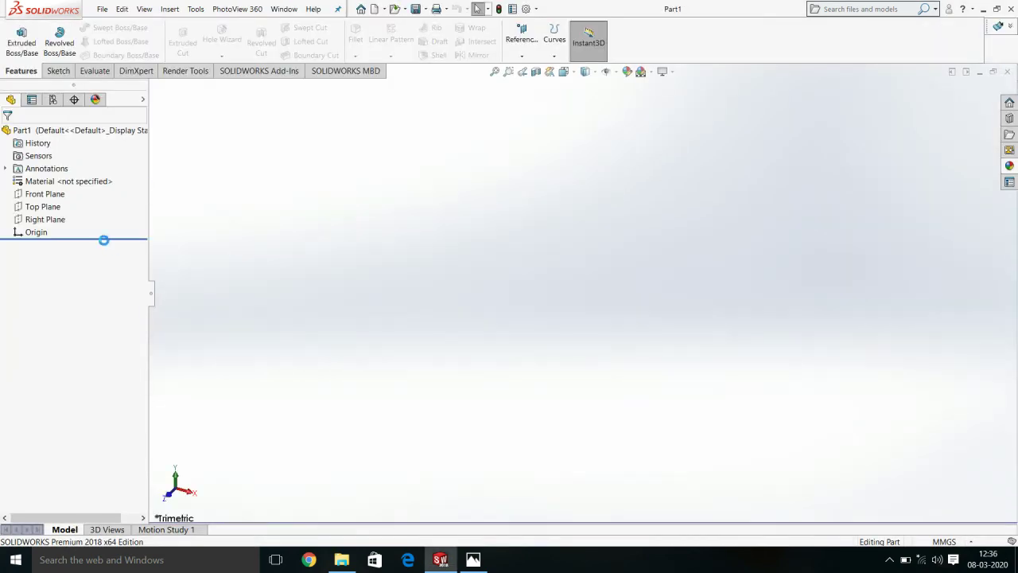
{"action": "left_click", "coordinate": [52, 207]}
{"action": "left_click", "coordinate": [101, 194]}
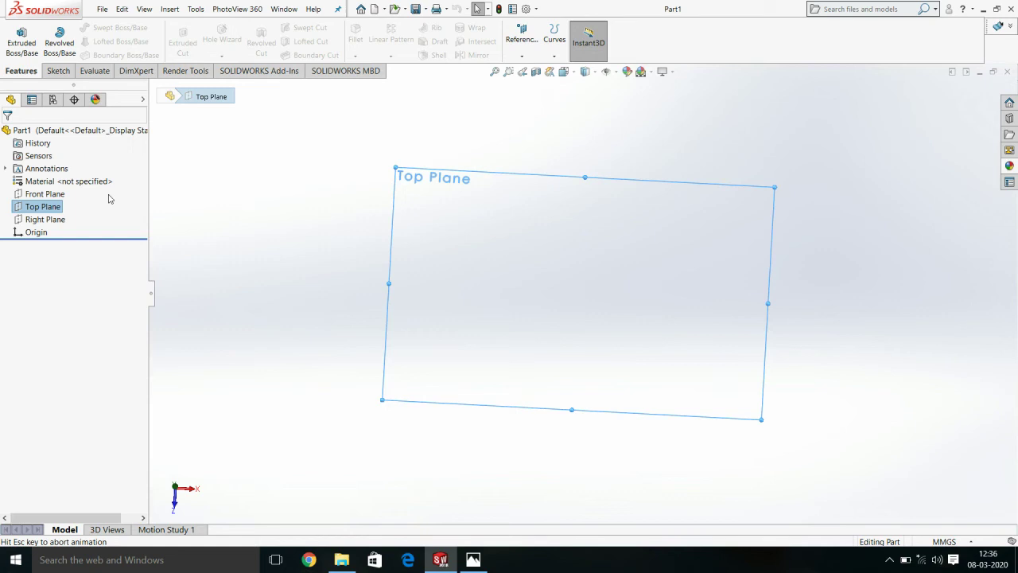
Draw a center rectangle centred on the origin
{"action": "left_click", "coordinate": [57, 71]}
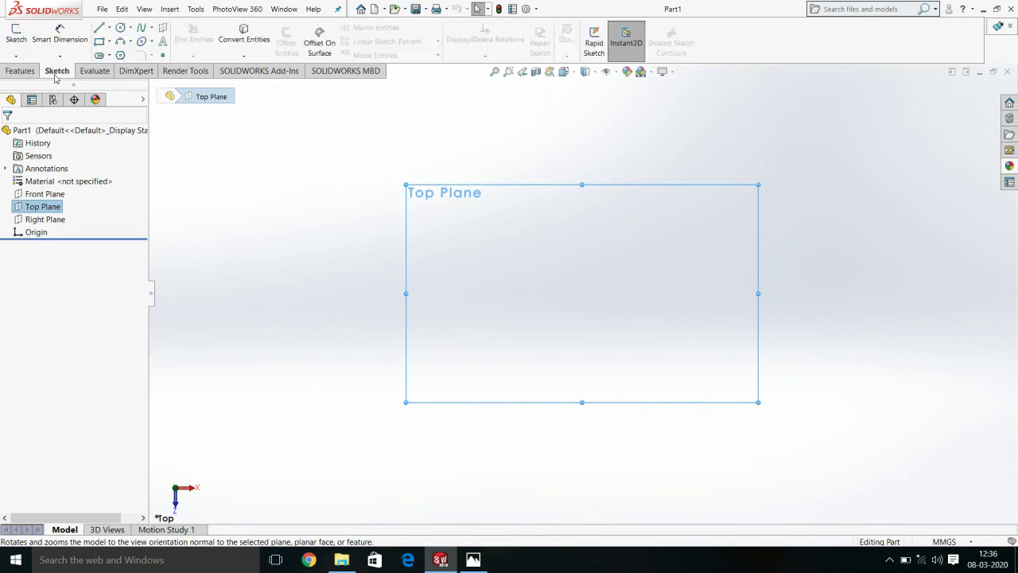
{"action": "left_click", "coordinate": [111, 43]}
{"action": "left_click", "coordinate": [127, 68]}
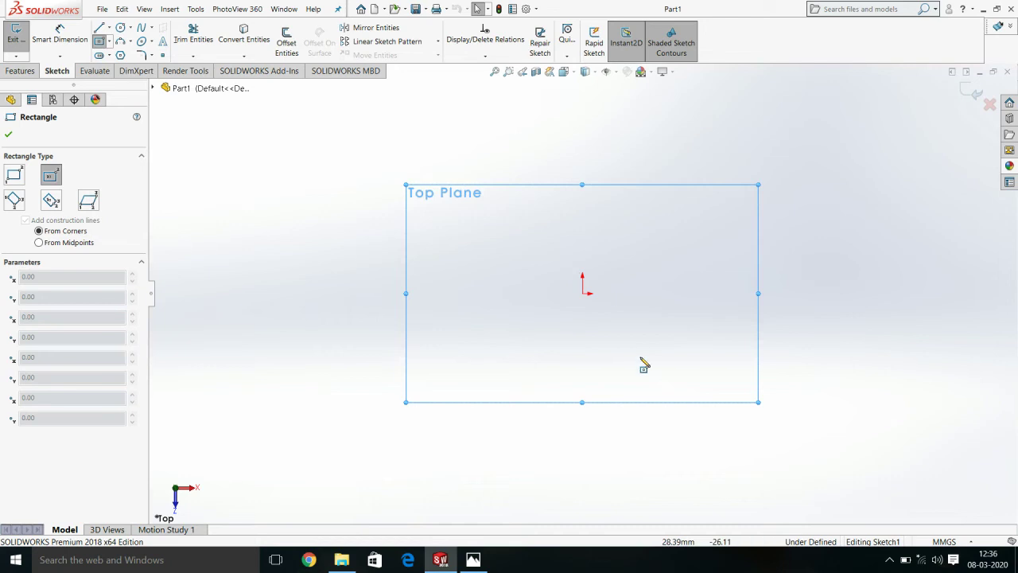
{"action": "left_click", "coordinate": [588, 300]}
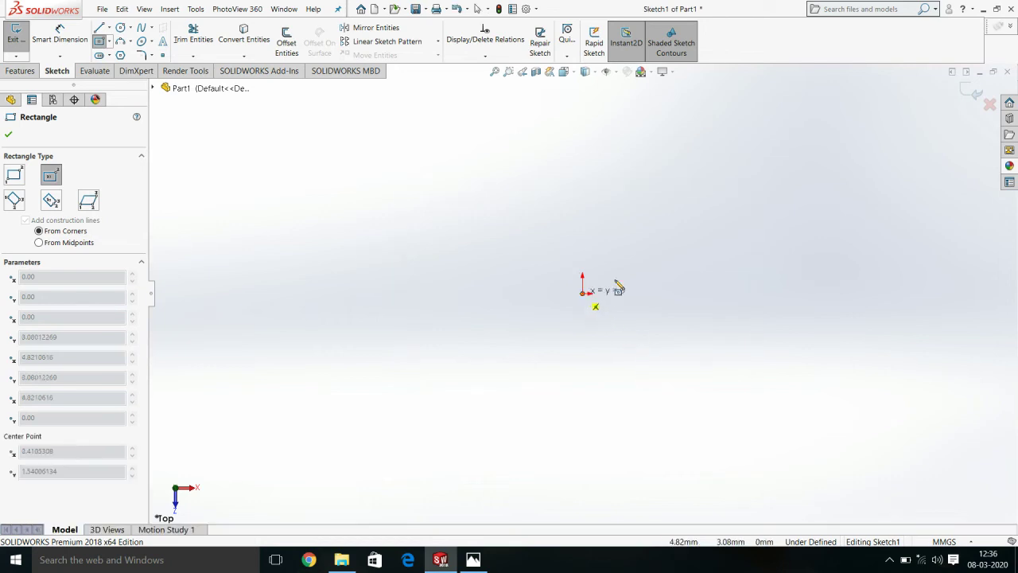
{"action": "left_click", "coordinate": [764, 242]}
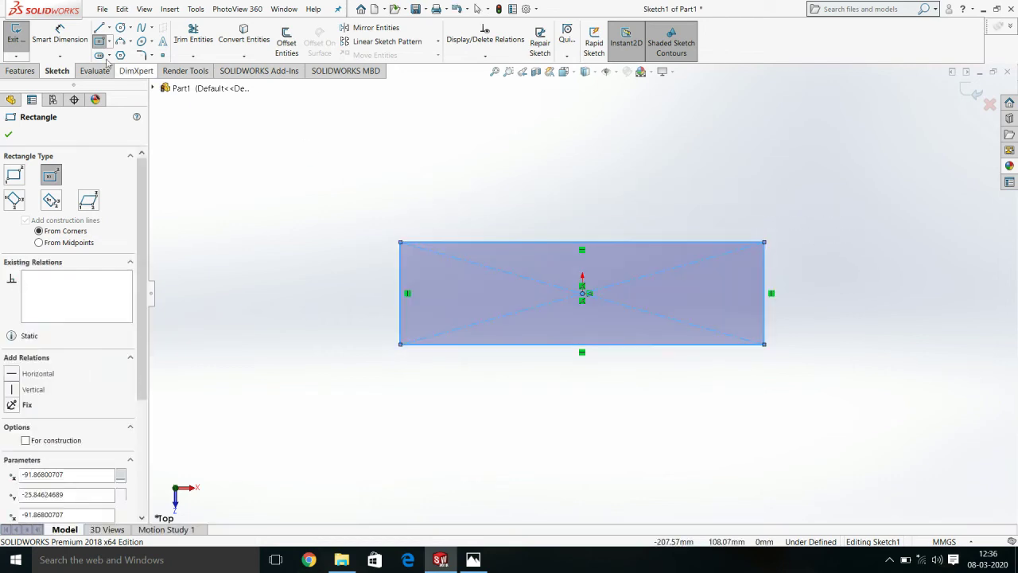
{"action": "key", "text": "Escape"}
Dimension the rectangle 100 mm long and 3 mm high
{"action": "left_click", "coordinate": [647, 243]}
{"action": "left_click", "coordinate": [620, 188]}
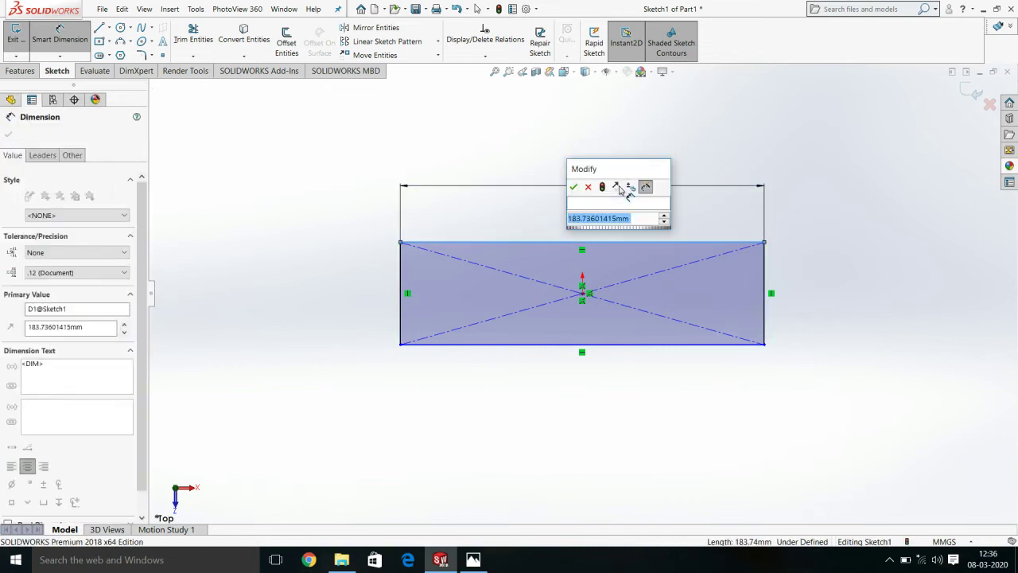
{"action": "type", "text": "100"}
{"action": "key", "text": "Return"}
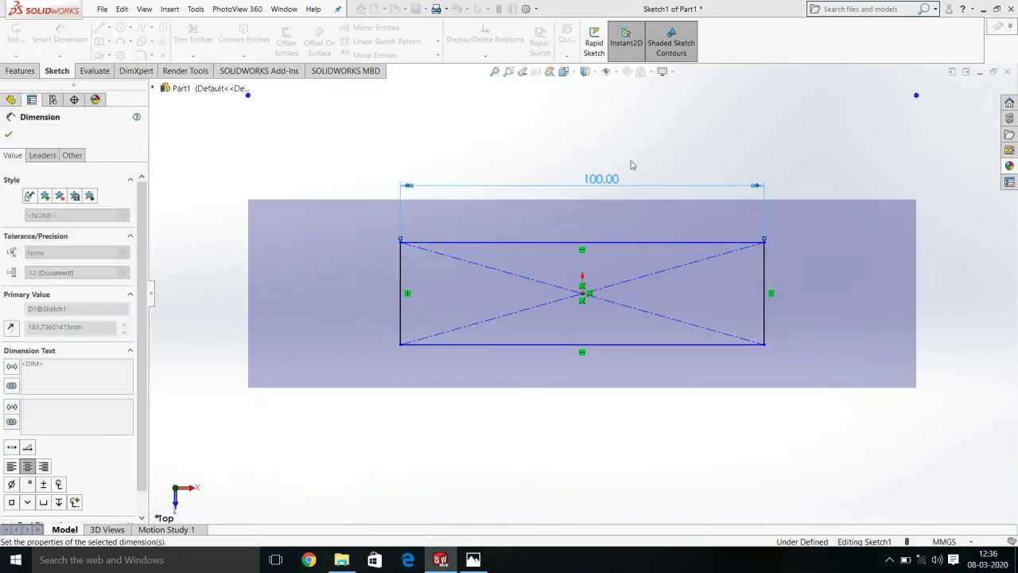
{"action": "left_click", "coordinate": [768, 295]}
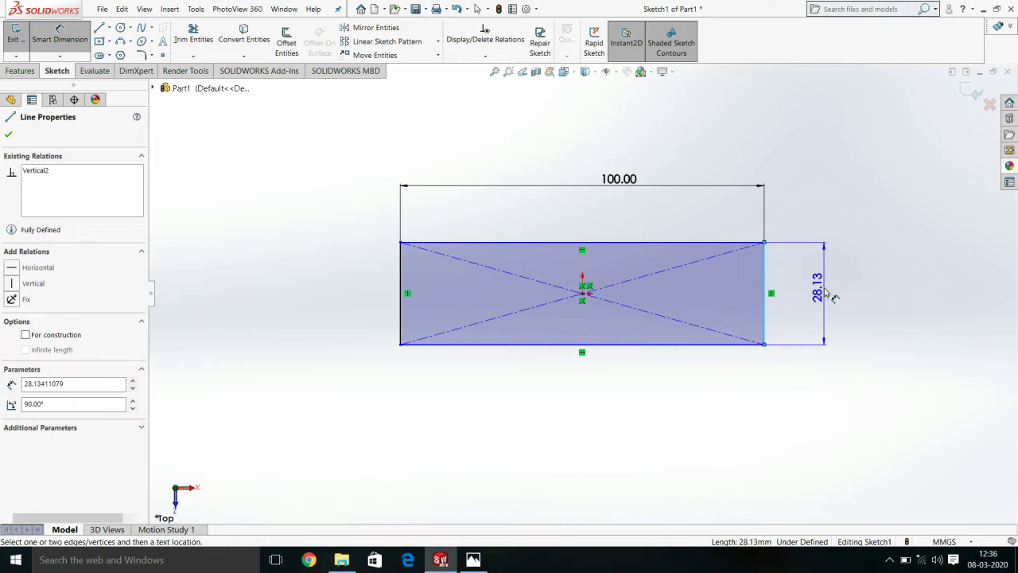
{"action": "left_click", "coordinate": [824, 294]}
{"action": "type", "text": "3"}
{"action": "key", "text": "Return"}
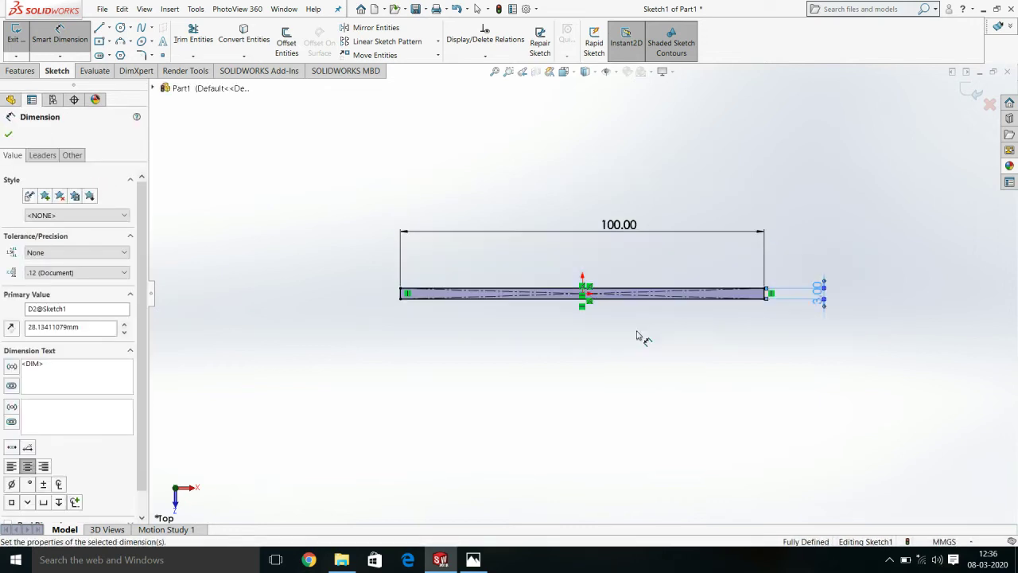
{"action": "scroll", "coordinate": [398, 298], "scroll_direction": "down", "scroll_amount": 2}
{"action": "scroll", "coordinate": [381, 308], "scroll_direction": "down", "scroll_amount": 1}
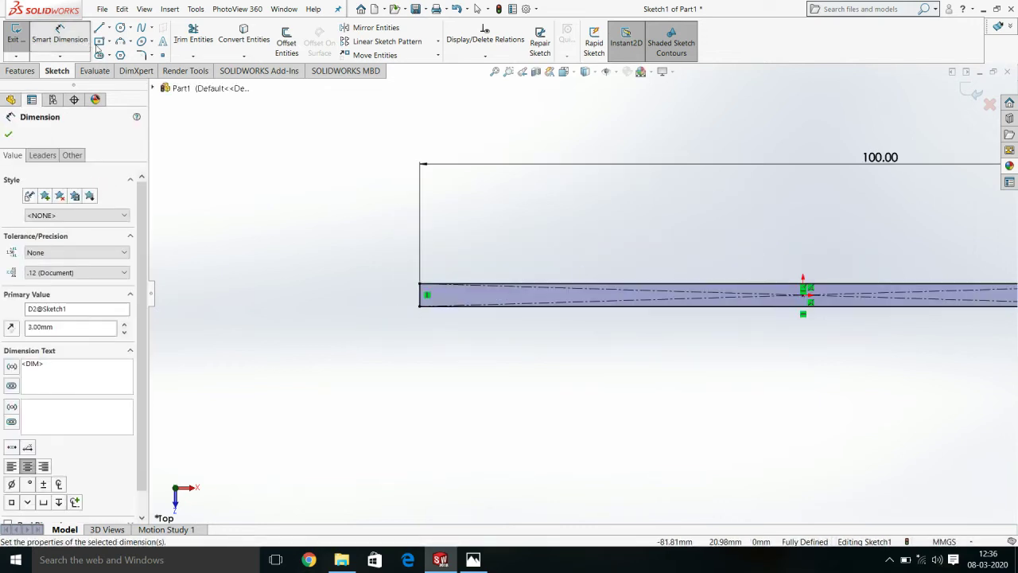
{"action": "left_click", "coordinate": [121, 27]}
Draw a circle left of the strip and dimension its diameter to 8 mm
{"action": "left_click", "coordinate": [387, 235]}
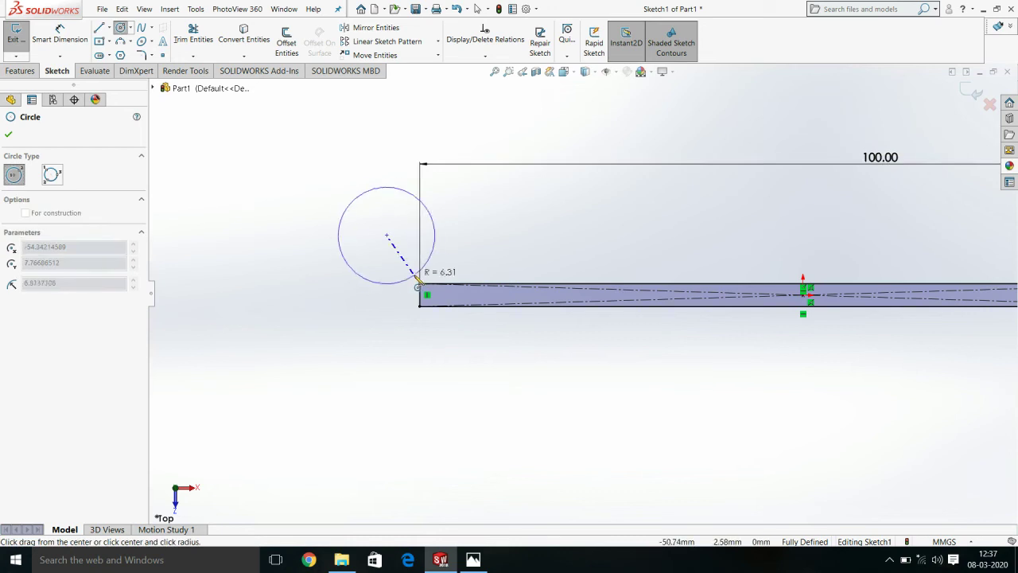
{"action": "left_click", "coordinate": [399, 289]}
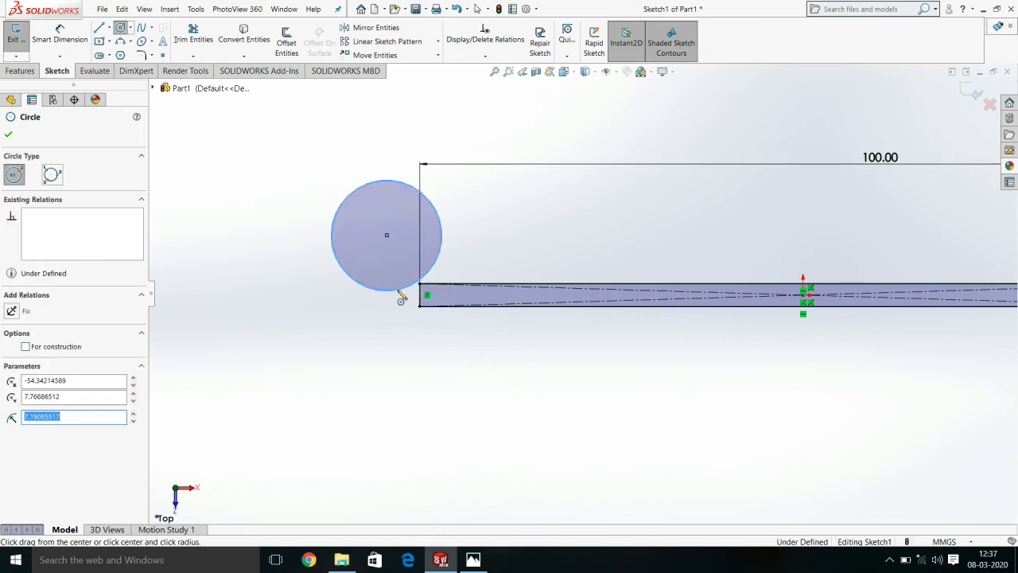
{"action": "key", "text": "Escape"}
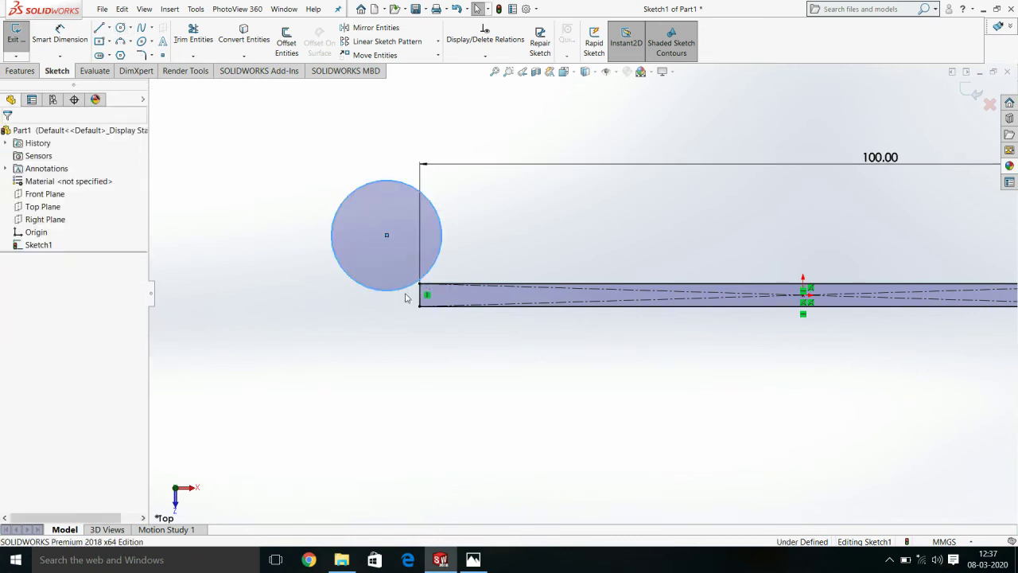
{"action": "left_click", "coordinate": [58, 44]}
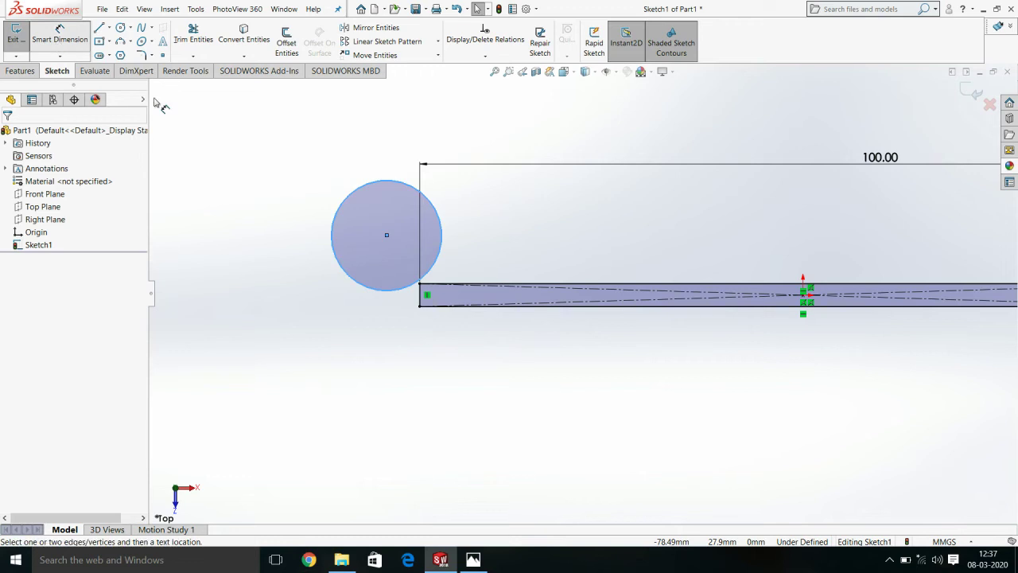
{"action": "left_click", "coordinate": [358, 195]}
{"action": "left_click", "coordinate": [294, 188]}
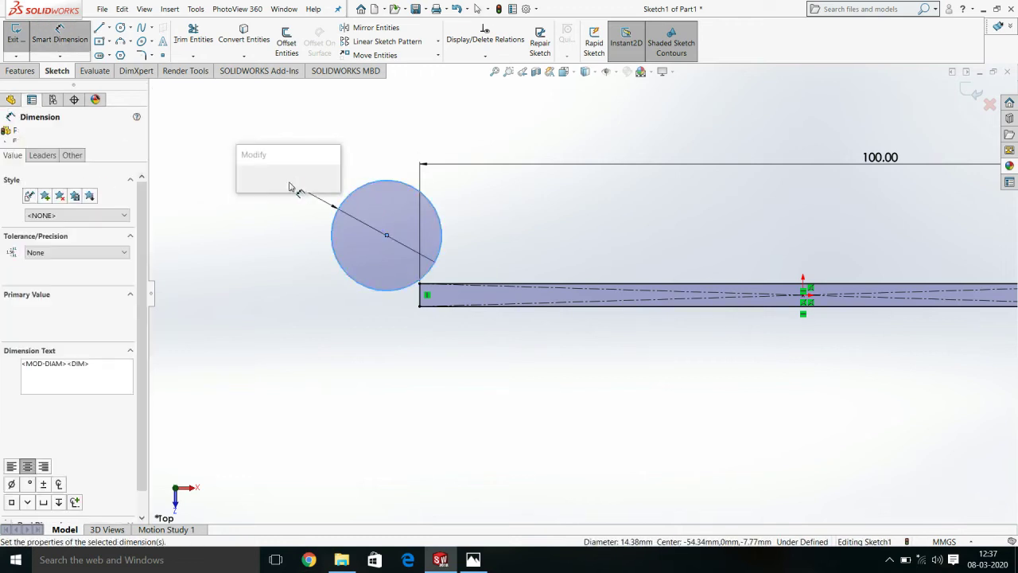
{"action": "type", "text": "8"}
{"action": "key", "text": "Return"}
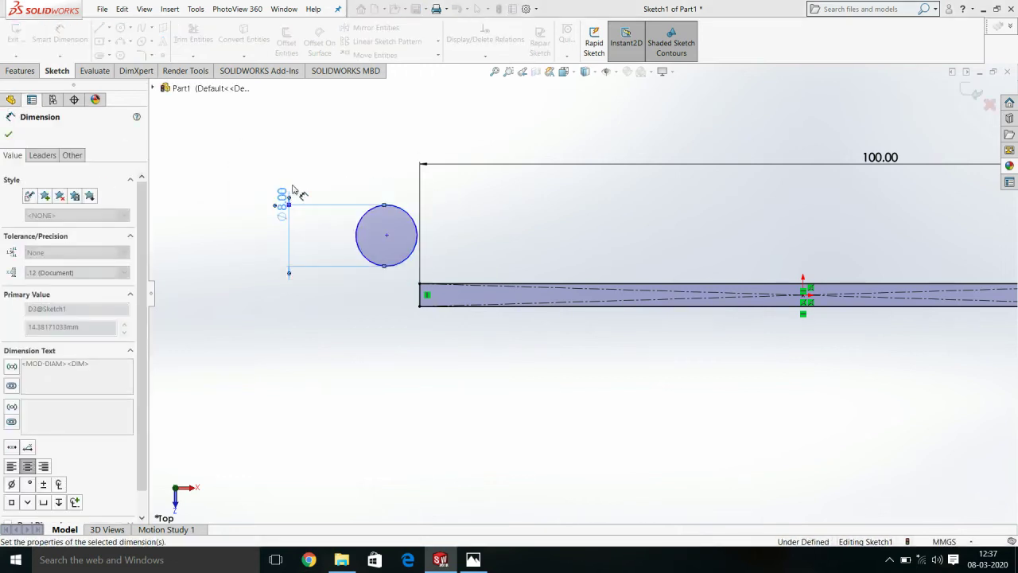
{"action": "key", "text": "Escape"}
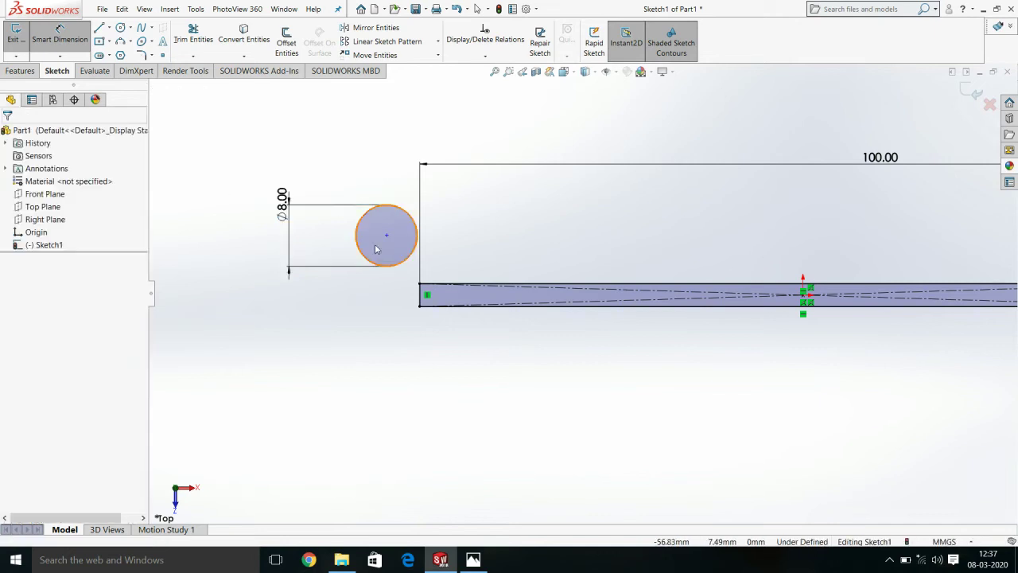
Add a Coincident relation between the circle and the strip's bottom-left corner
{"action": "left_click", "coordinate": [414, 265]}
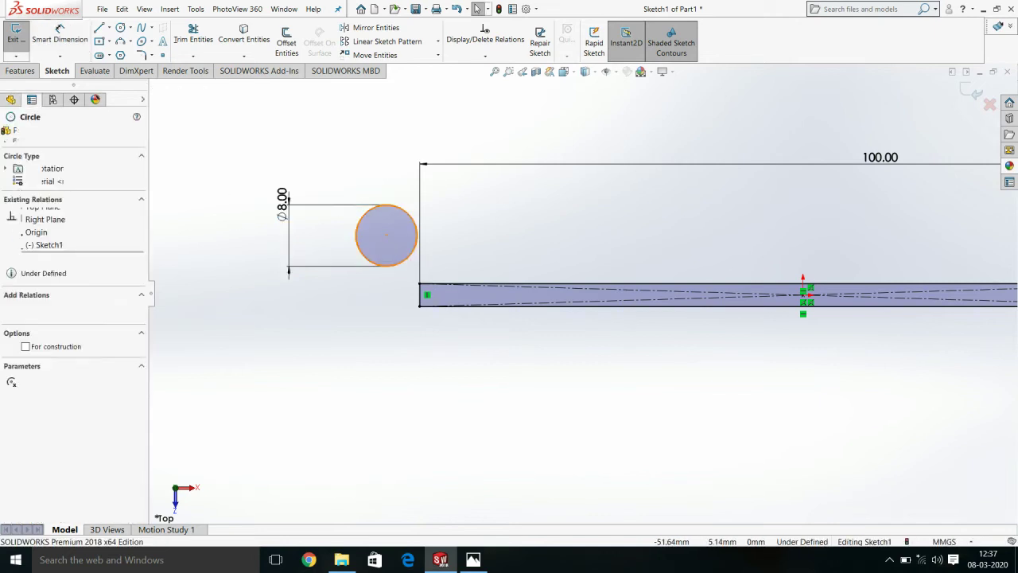
{"action": "left_click", "coordinate": [419, 305]}
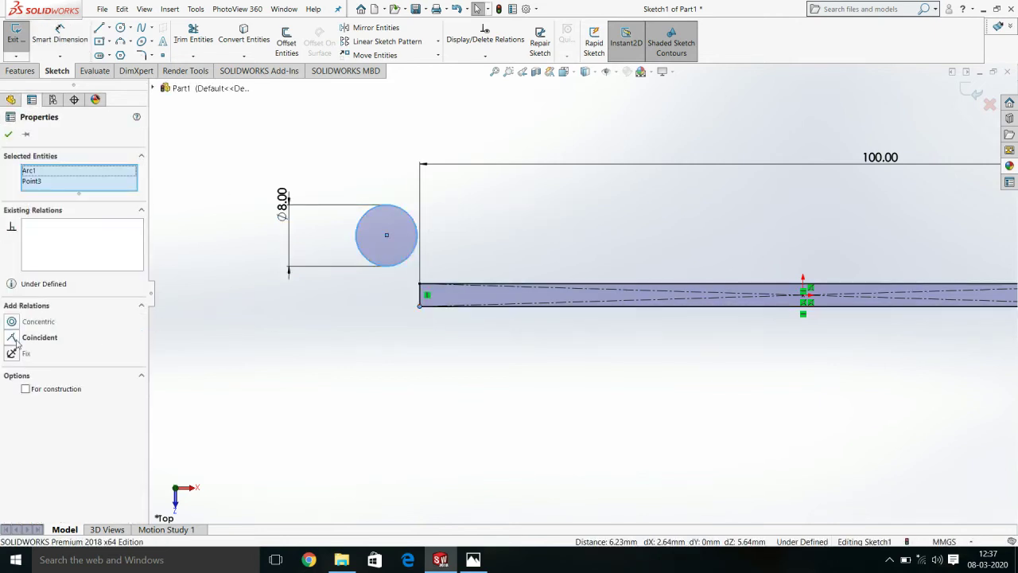
{"action": "left_click", "coordinate": [16, 341]}
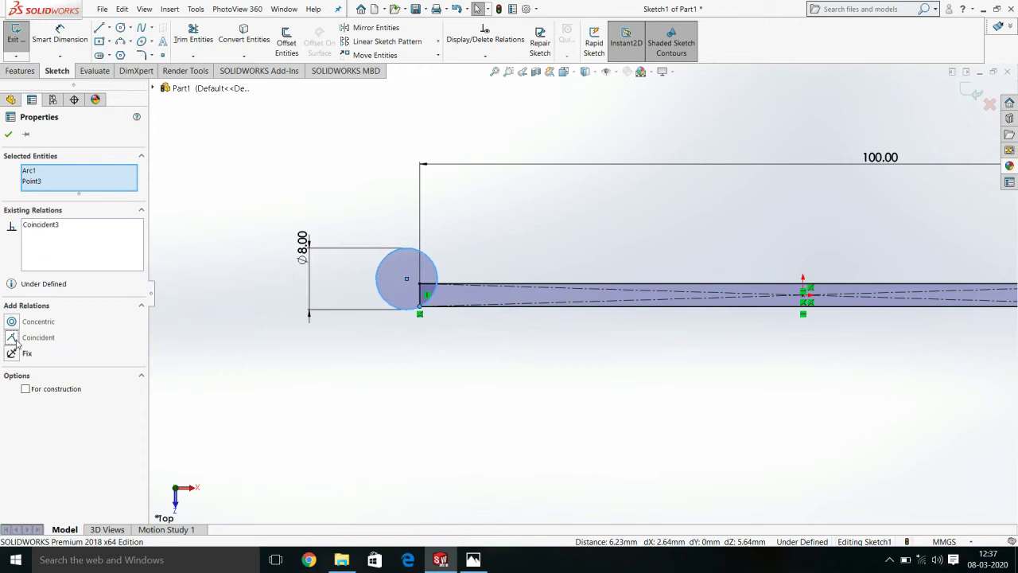
{"action": "left_click", "coordinate": [7, 135]}
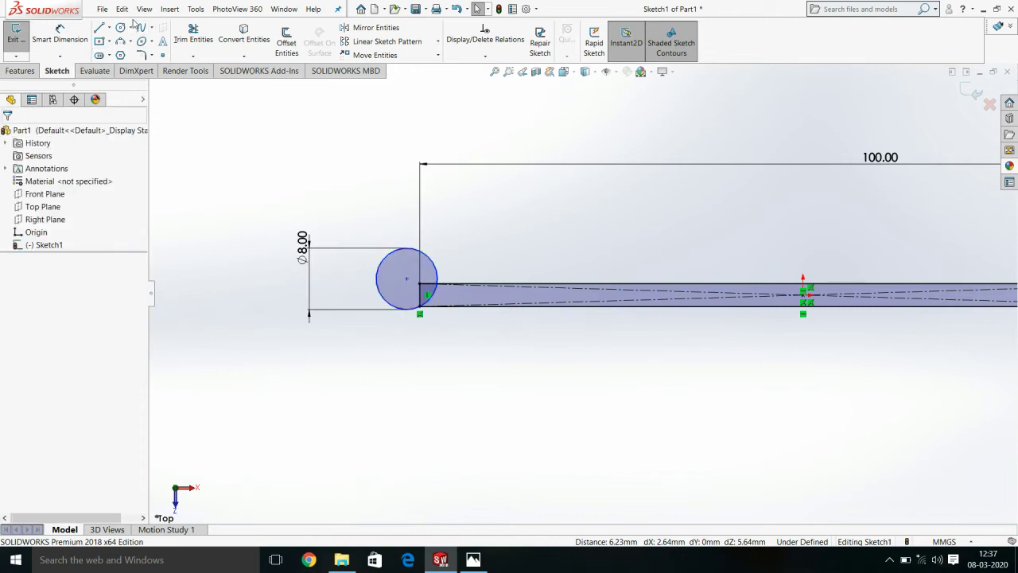
{"action": "left_click", "coordinate": [287, 44]}
Offset the 8 mm circle 1 mm inward with Reverse checked
{"action": "type", "text": "2.00mm"}
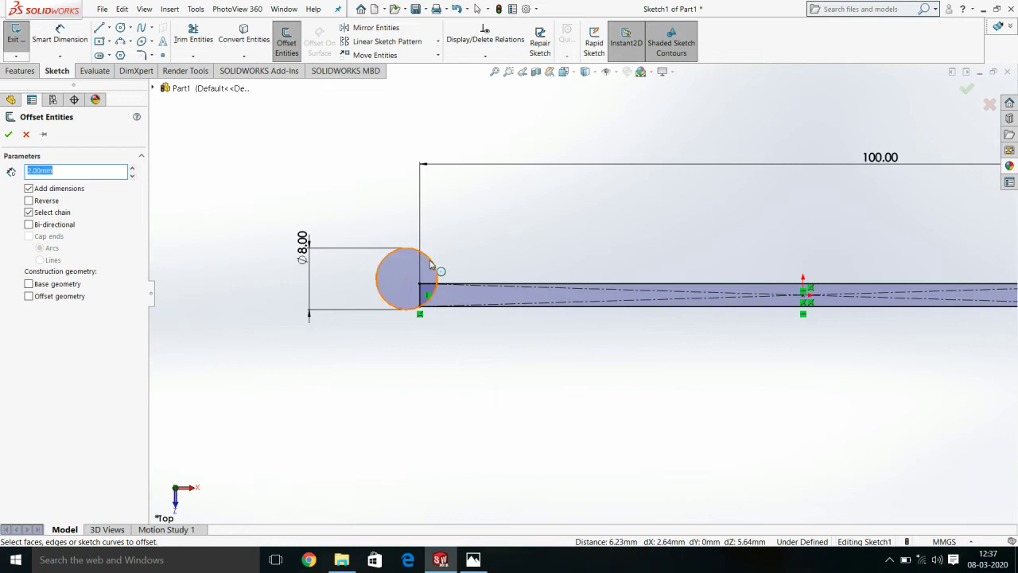
{"action": "left_click", "coordinate": [401, 288]}
{"action": "left_click", "coordinate": [28, 201]}
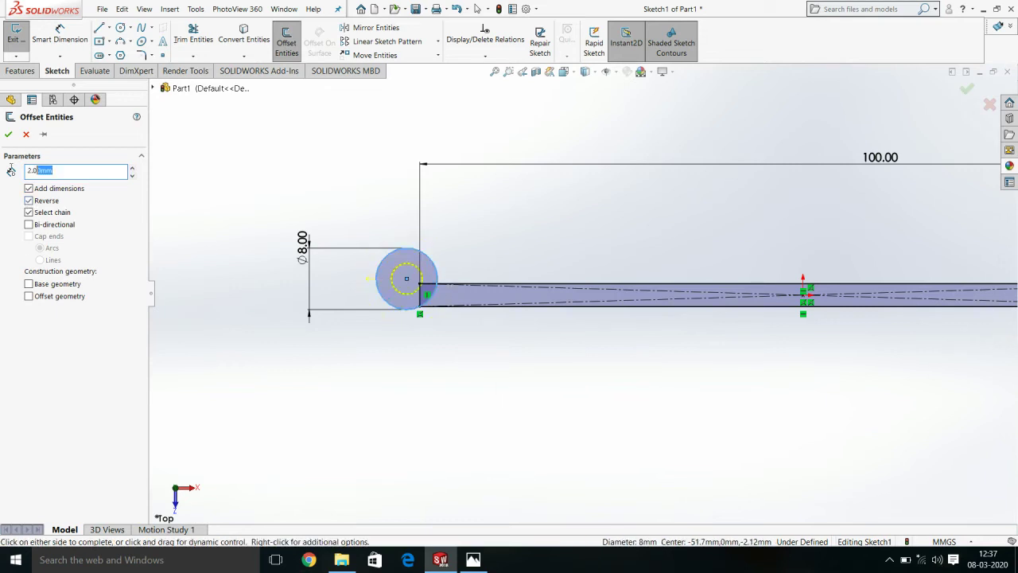
{"action": "type", "text": "1"}
{"action": "left_click", "coordinate": [9, 135]}
Change the strip's 3.00 height dimension to 1.5 mm
{"action": "scroll", "coordinate": [446, 317], "scroll_direction": "down", "scroll_amount": 1}
{"action": "scroll", "coordinate": [445, 310], "scroll_direction": "down", "scroll_amount": 1}
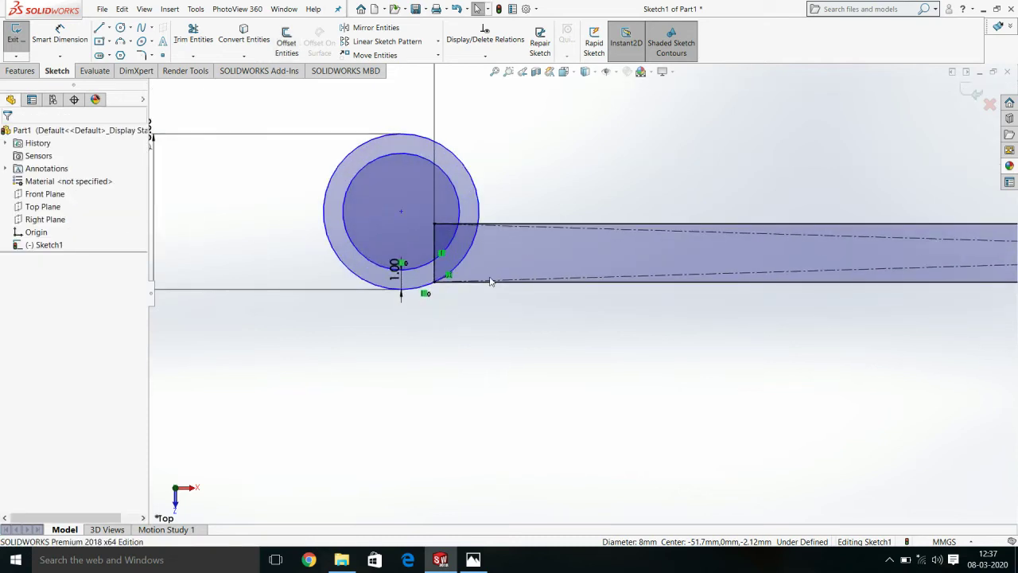
{"action": "scroll", "coordinate": [497, 267], "scroll_direction": "up", "scroll_amount": 3}
{"action": "scroll", "coordinate": [975, 302], "scroll_direction": "down", "scroll_amount": 2}
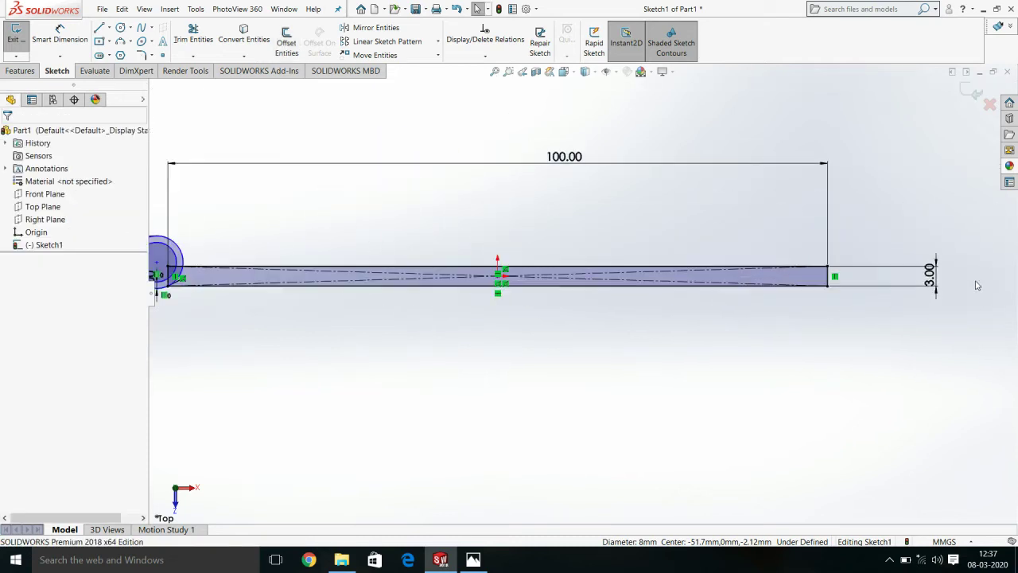
{"action": "double_click", "coordinate": [935, 281]}
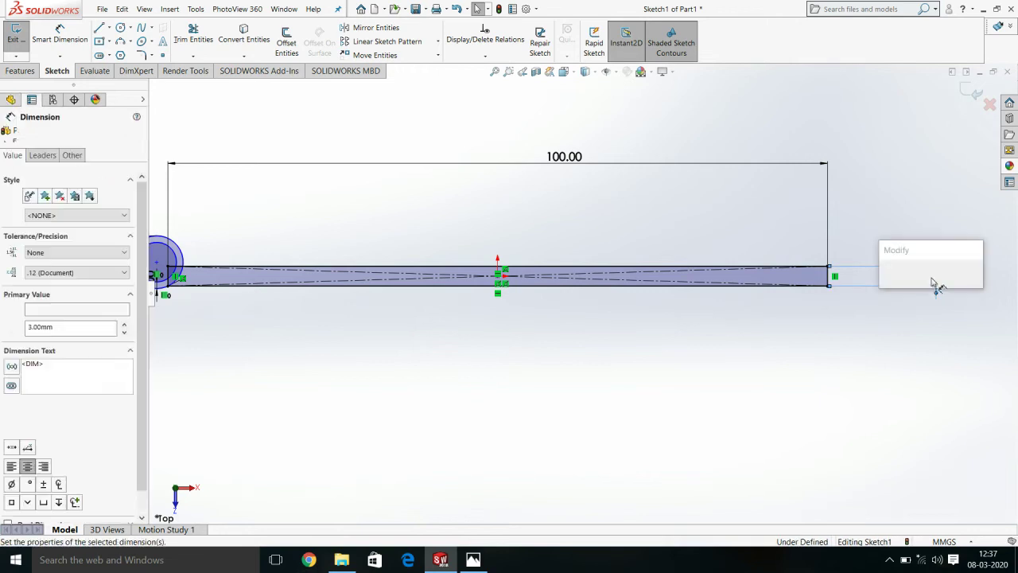
{"action": "type", "text": "1.5"}
{"action": "key", "text": "Return"}
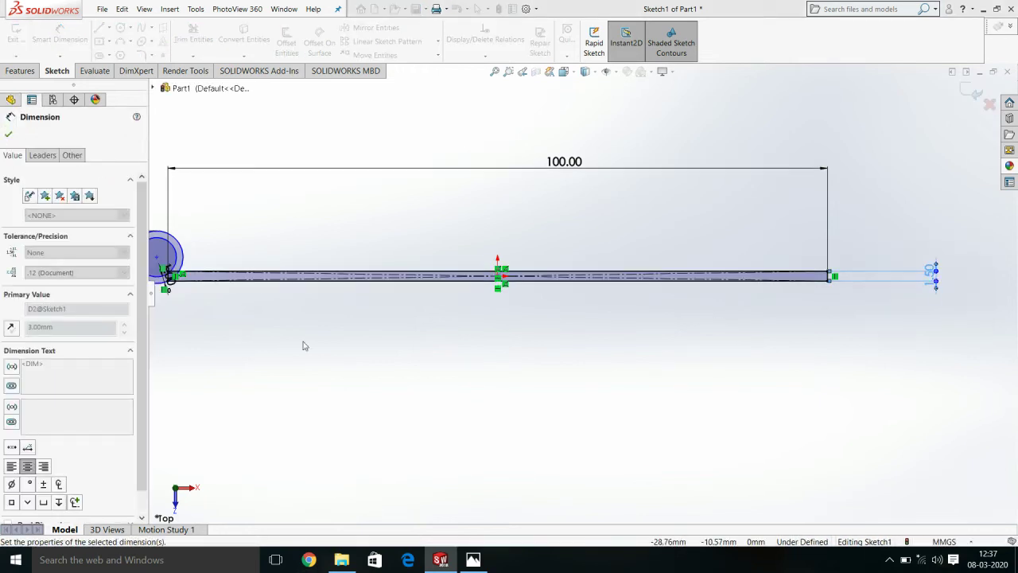
{"action": "scroll", "coordinate": [581, 292], "scroll_direction": "up", "scroll_amount": 2}
{"action": "scroll", "coordinate": [334, 279], "scroll_direction": "down", "scroll_amount": 1}
{"action": "scroll", "coordinate": [334, 278], "scroll_direction": "down", "scroll_amount": 1}
{"action": "scroll", "coordinate": [334, 278], "scroll_direction": "down", "scroll_amount": 1}
{"action": "scroll", "coordinate": [334, 278], "scroll_direction": "down", "scroll_amount": 1}
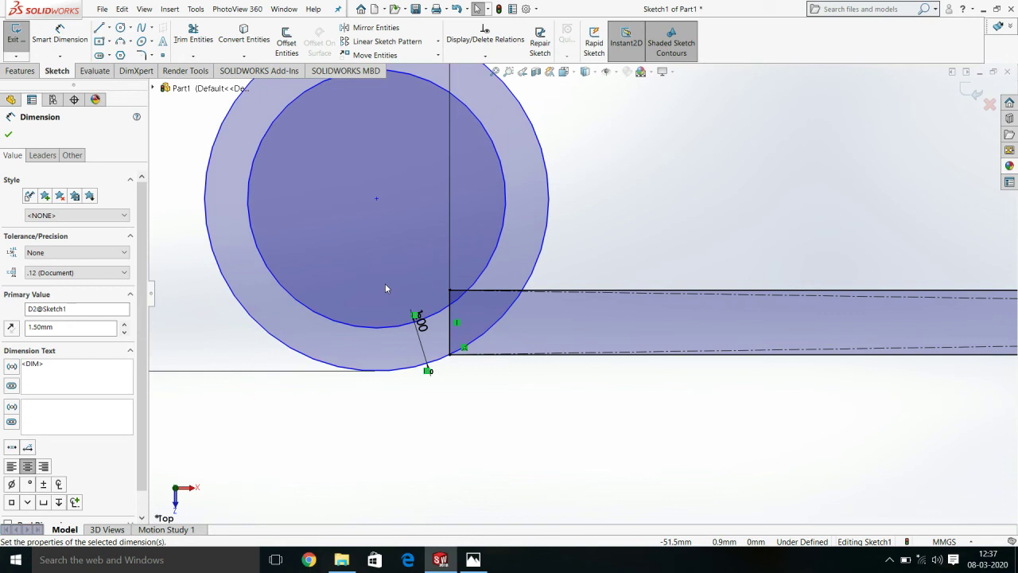
{"action": "left_click", "coordinate": [194, 36]}
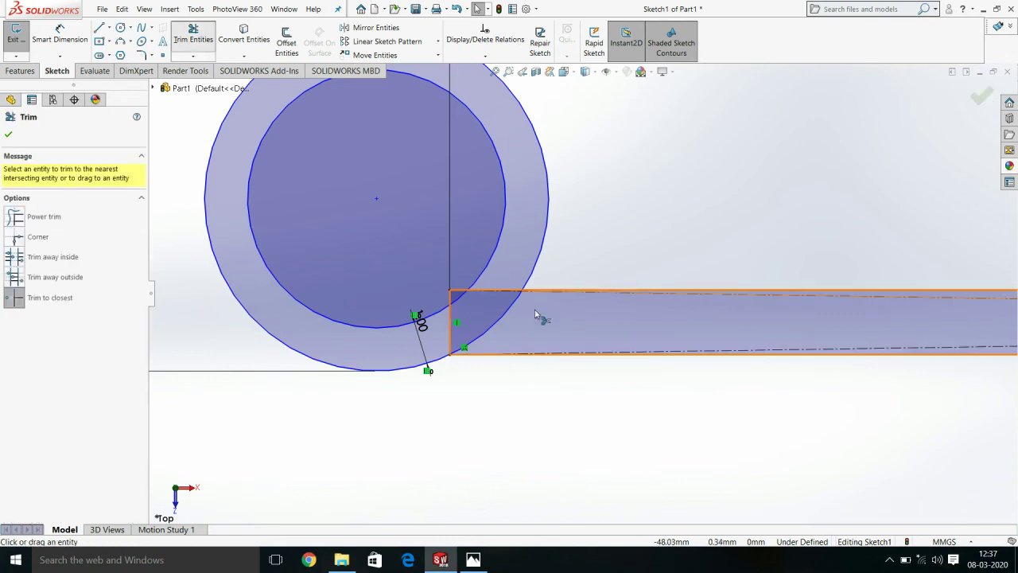
Trim the outer arc inside the slot, the slot's left end line and its short edge
{"action": "left_click", "coordinate": [501, 317]}
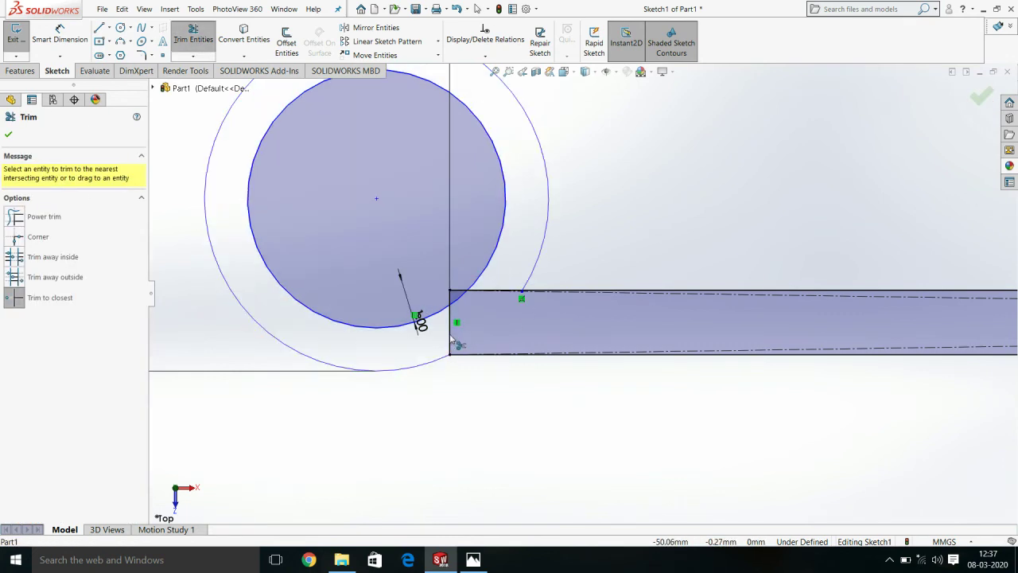
{"action": "left_click", "coordinate": [452, 339]}
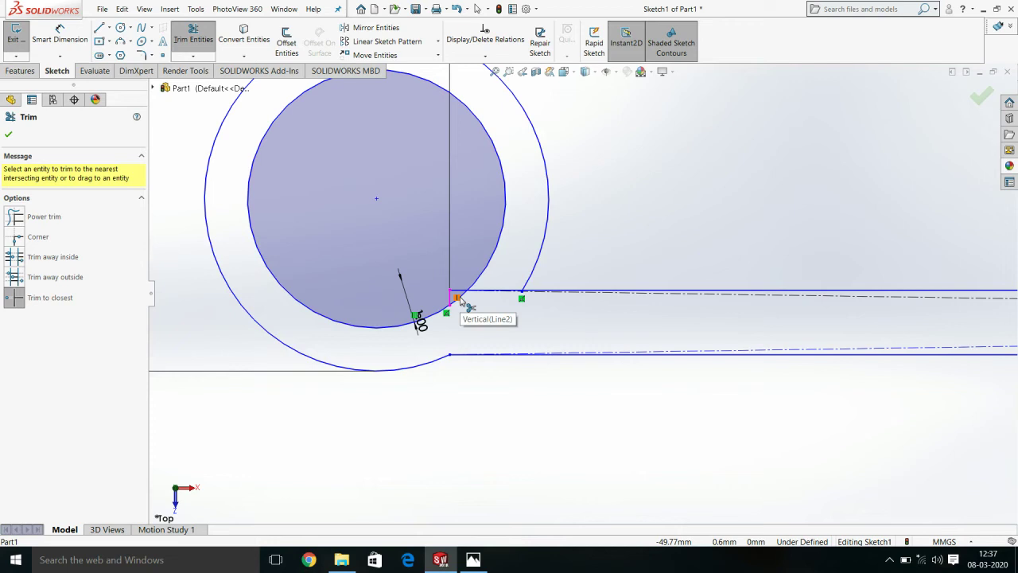
{"action": "left_click", "coordinate": [501, 291]}
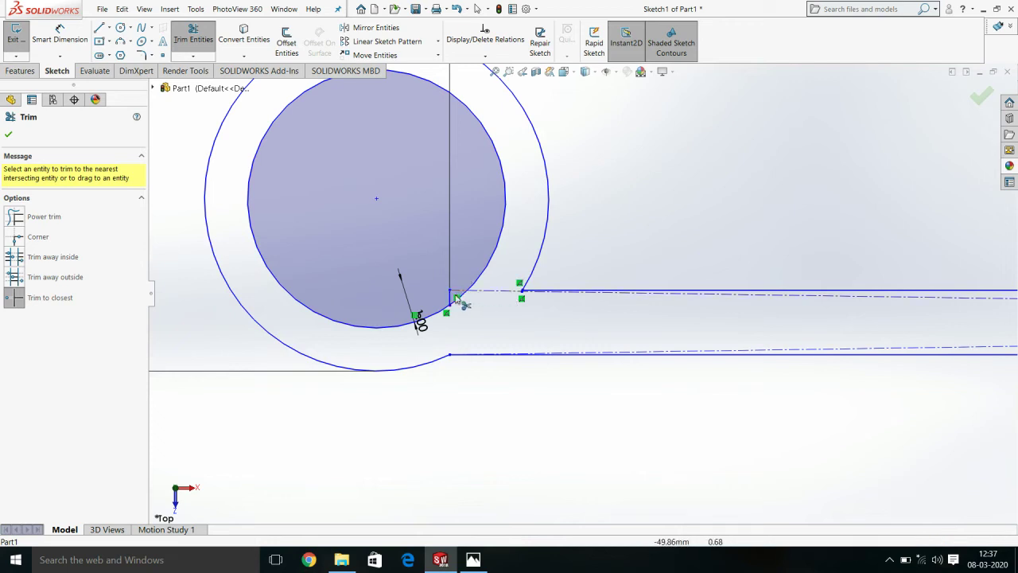
{"action": "key", "text": "Escape"}
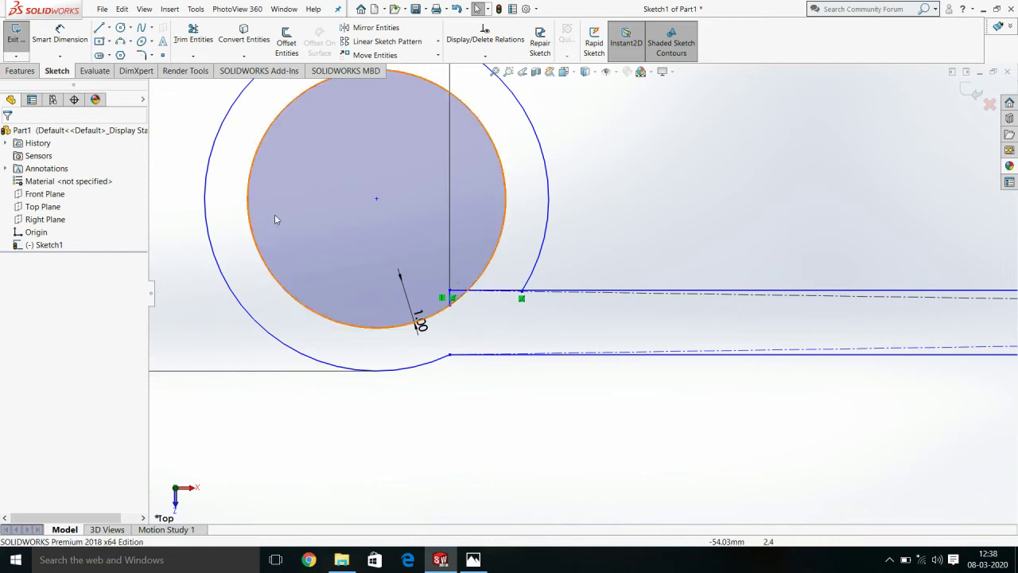
Draw a horizontal line across the ring, dimensioned 2.00 mm from the slot's top edge
{"action": "left_click", "coordinate": [99, 28]}
{"action": "left_click", "coordinate": [461, 210]}
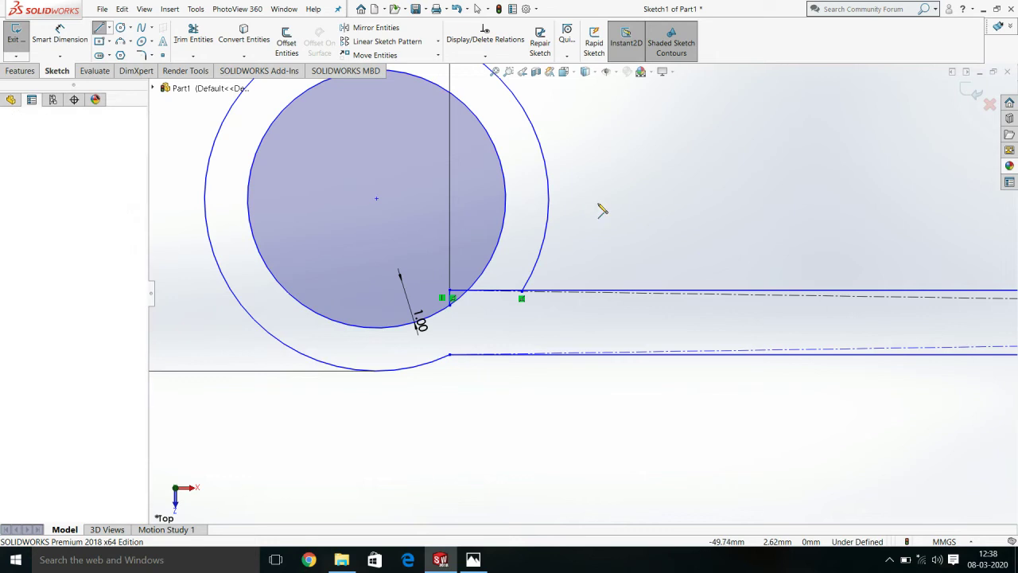
{"action": "left_click", "coordinate": [606, 209]}
{"action": "key", "text": "Escape"}
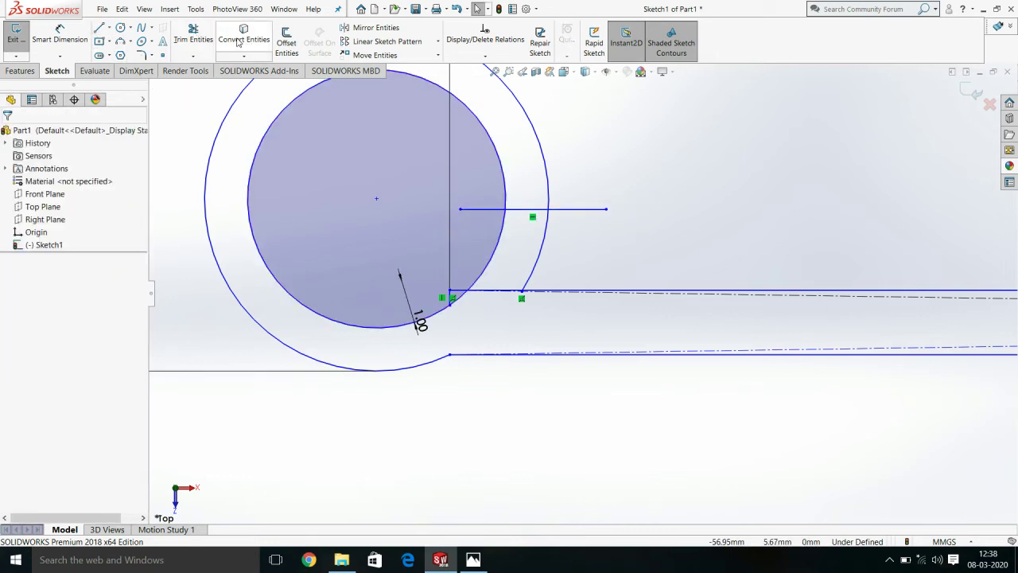
{"action": "left_click", "coordinate": [75, 48]}
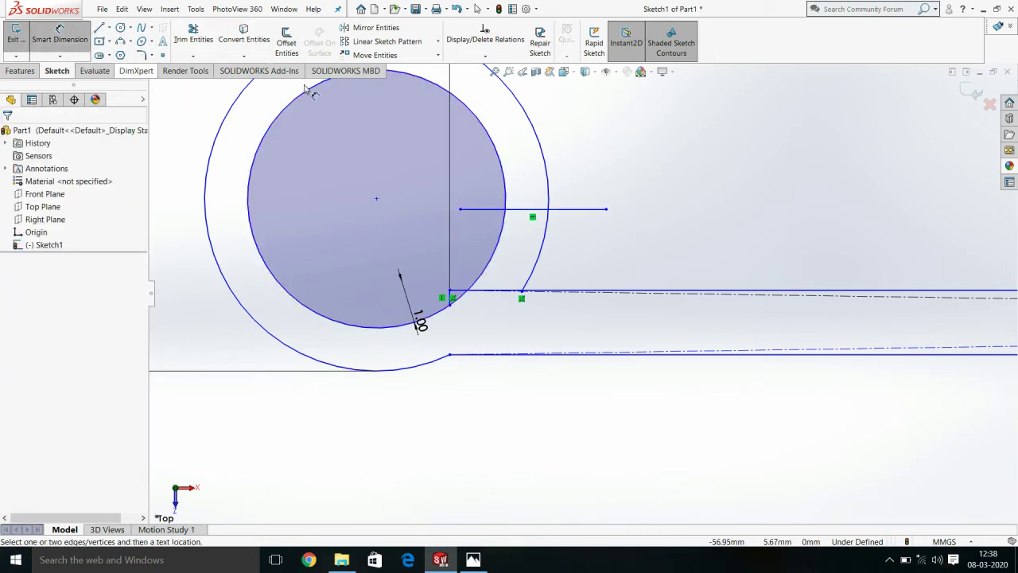
{"action": "left_click", "coordinate": [588, 210]}
{"action": "left_click", "coordinate": [596, 291]}
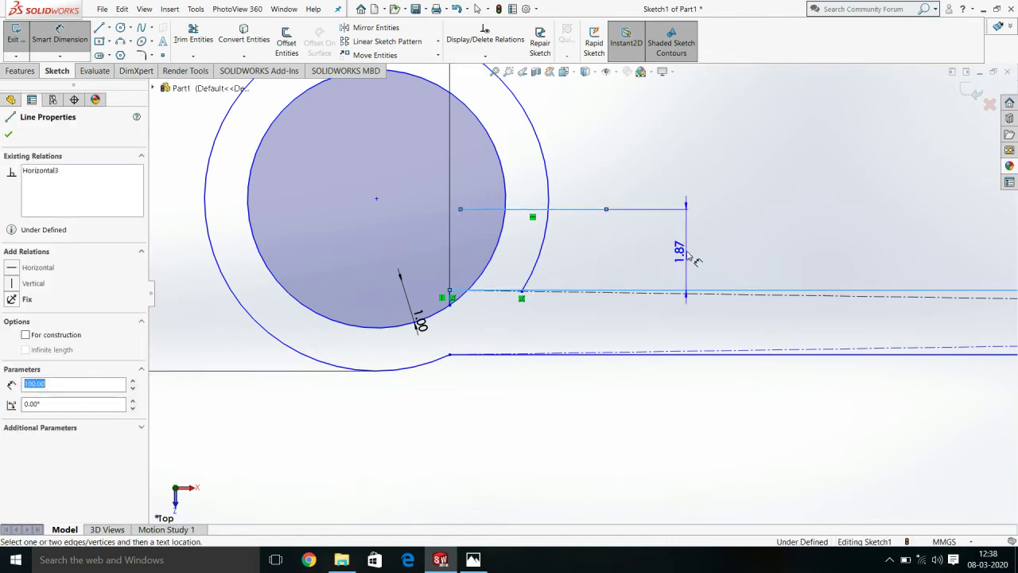
{"action": "left_click", "coordinate": [696, 258]}
{"action": "key", "text": "Return"}
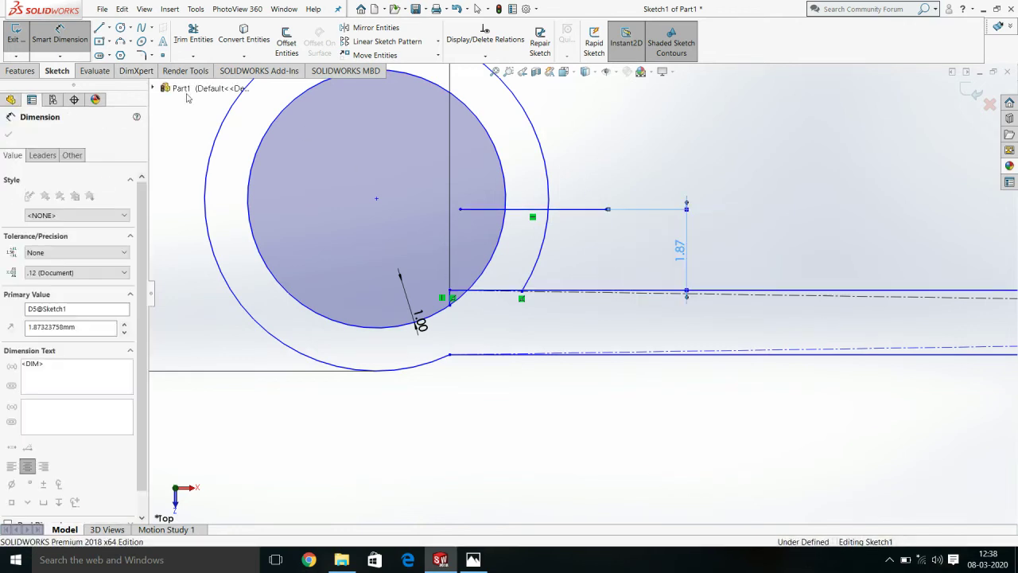
Trim the line inside the inner circle, the outer arc between lines, and leftover segments
{"action": "left_click", "coordinate": [194, 36]}
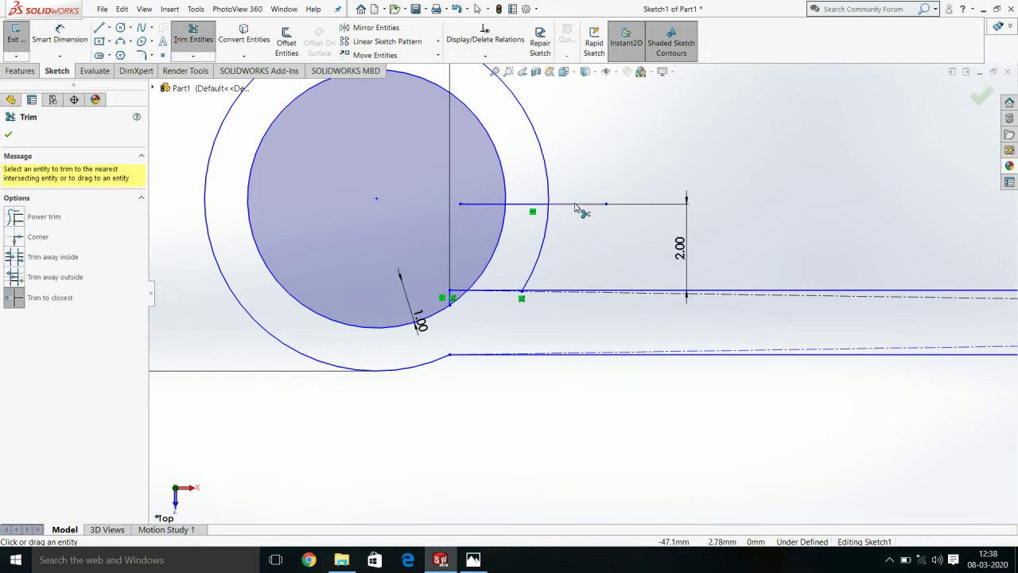
{"action": "left_click", "coordinate": [483, 207]}
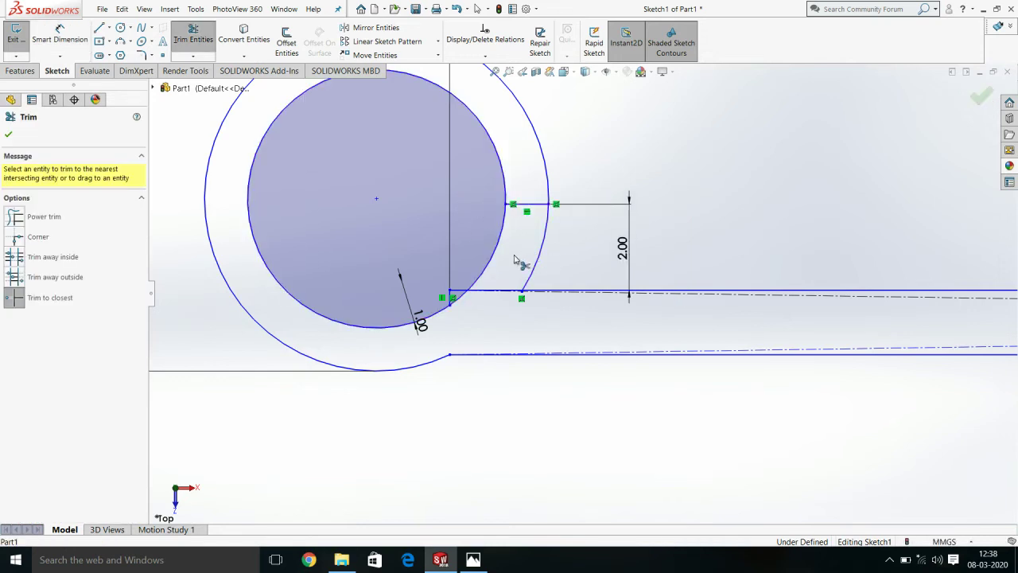
{"action": "left_click", "coordinate": [543, 261]}
{"action": "left_click", "coordinate": [481, 273]}
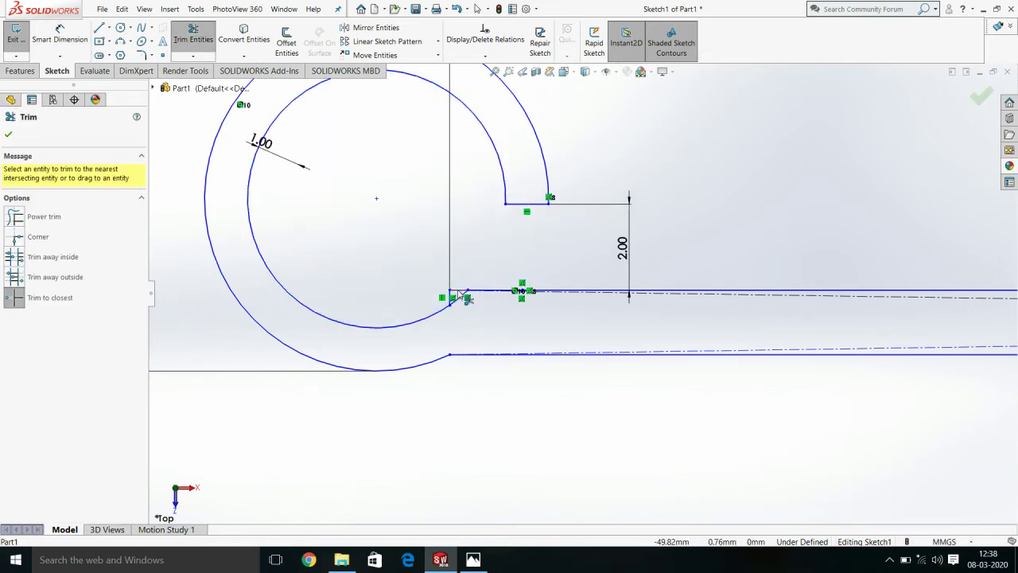
{"action": "left_click", "coordinate": [460, 292]}
{"action": "scroll", "coordinate": [463, 296], "scroll_direction": "down", "scroll_amount": 3}
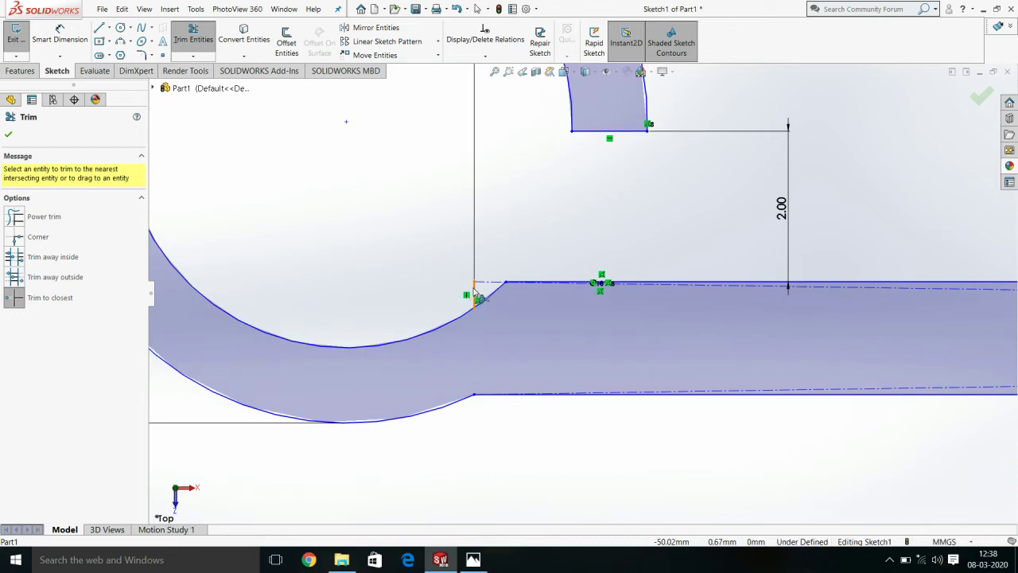
{"action": "scroll", "coordinate": [475, 293], "scroll_direction": "up", "scroll_amount": 5}
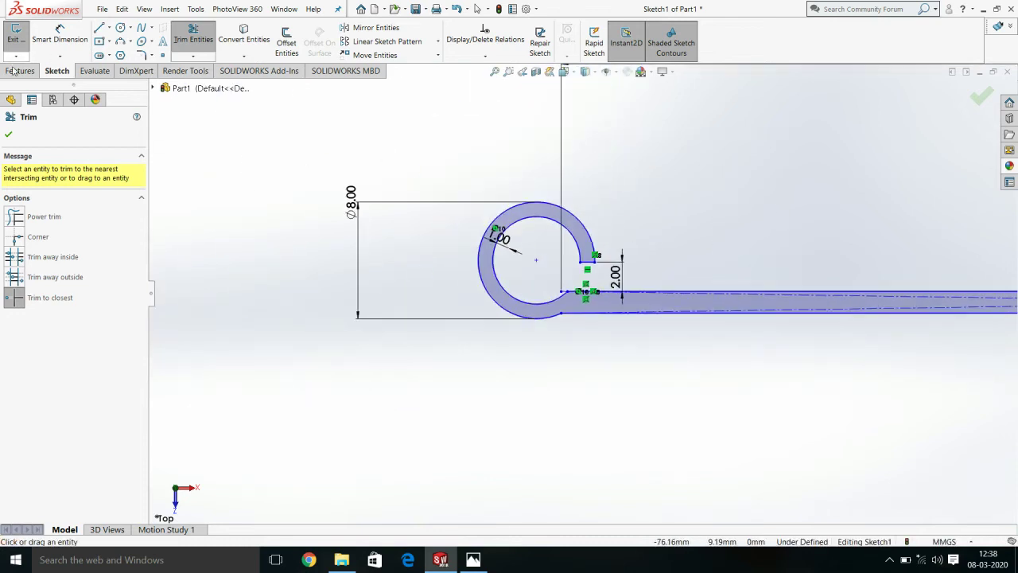
{"action": "left_click", "coordinate": [11, 135]}
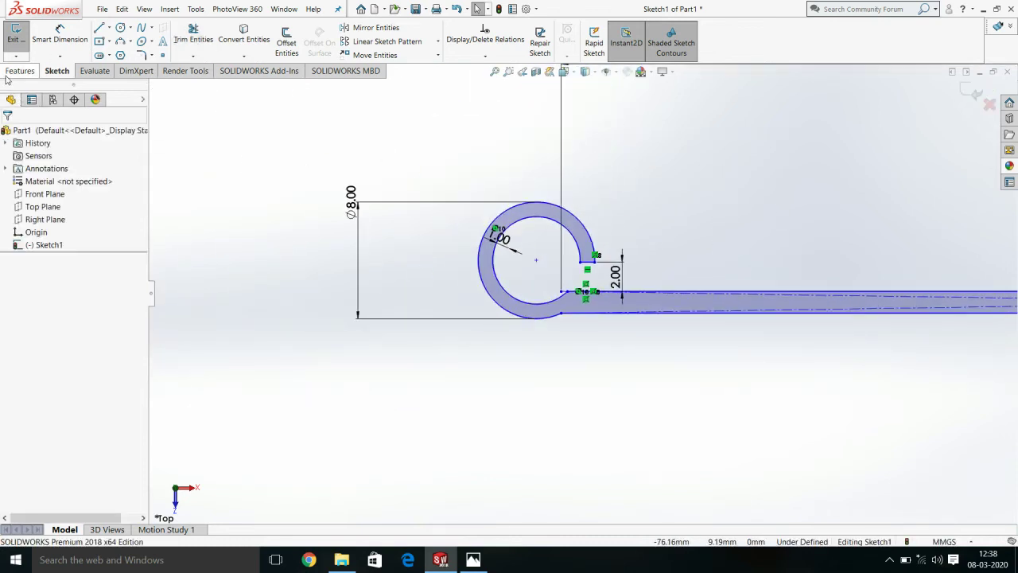
Extrude the closed hinge-loop region 150 mm into Boss-Extrude1
{"action": "left_click", "coordinate": [14, 73]}
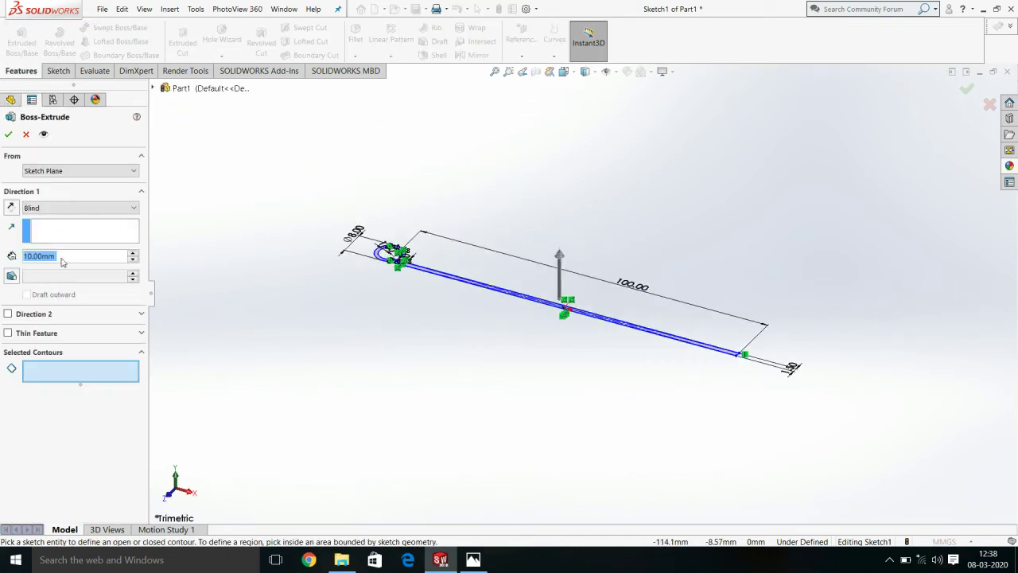
{"action": "type", "text": "150"}
{"action": "key", "text": "Return"}
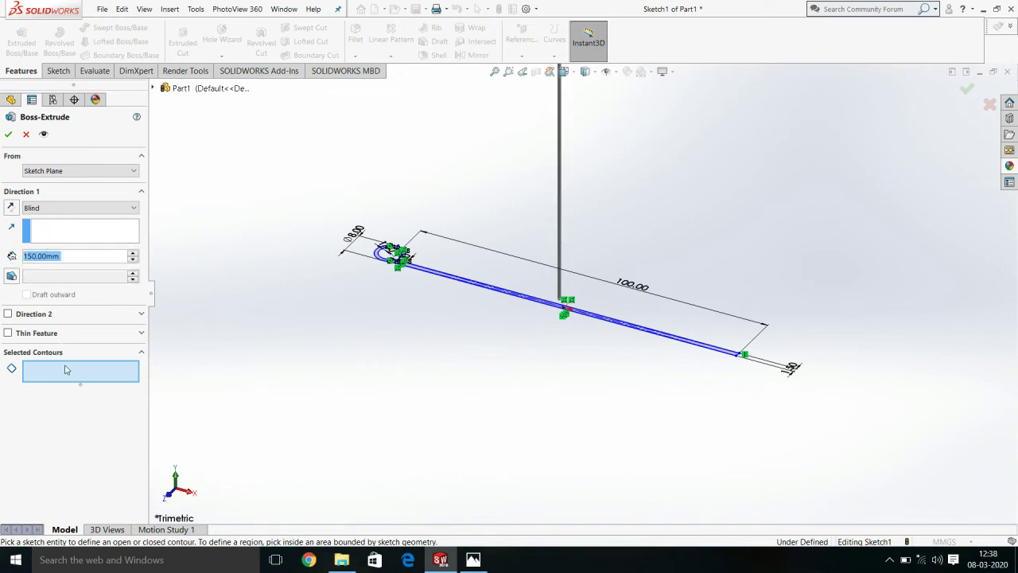
{"action": "scroll", "coordinate": [393, 265], "scroll_direction": "down", "scroll_amount": 2}
{"action": "scroll", "coordinate": [394, 265], "scroll_direction": "down", "scroll_amount": 2}
{"action": "scroll", "coordinate": [394, 265], "scroll_direction": "down", "scroll_amount": 2}
{"action": "left_click", "coordinate": [451, 269]}
{"action": "scroll", "coordinate": [461, 275], "scroll_direction": "up", "scroll_amount": 2}
{"action": "scroll", "coordinate": [493, 280], "scroll_direction": "up", "scroll_amount": 2}
{"action": "scroll", "coordinate": [470, 272], "scroll_direction": "up", "scroll_amount": 2}
{"action": "scroll", "coordinate": [432, 265], "scroll_direction": "up", "scroll_amount": 1}
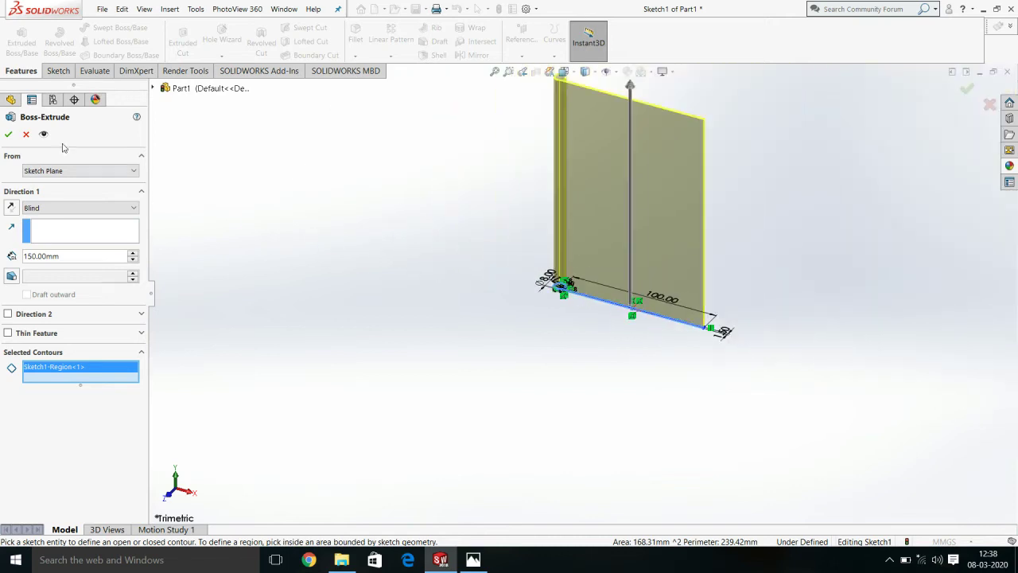
{"action": "left_click", "coordinate": [11, 135]}
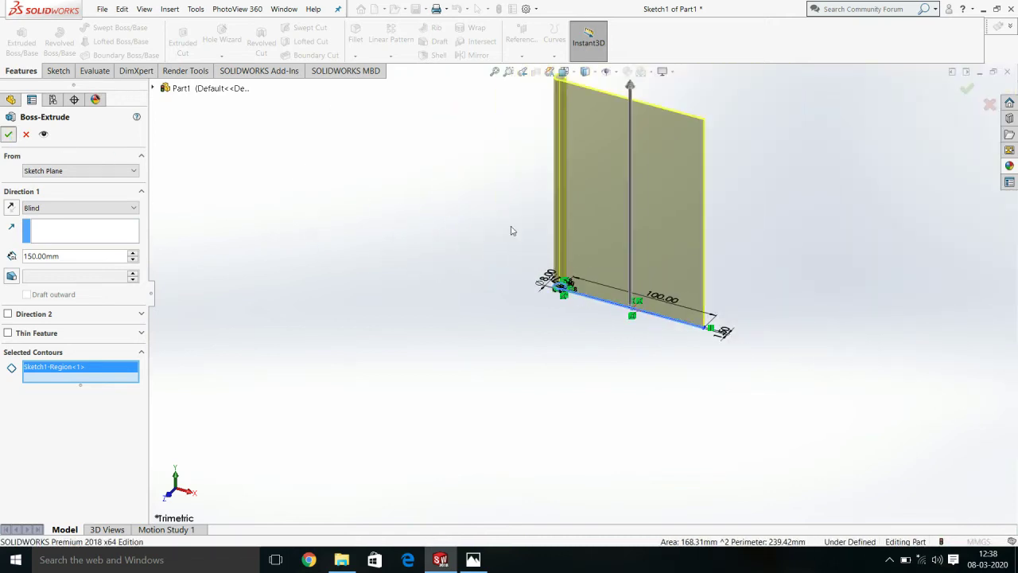
{"action": "mouse_move", "coordinate": [305, 186]}
{"action": "middle_mouse_down"}
{"action": "mouse_move", "coordinate": [413, 243]}
{"action": "mouse_move", "coordinate": [402, 141]}
{"action": "mouse_move", "coordinate": [441, 225]}
{"action": "mouse_move", "coordinate": [496, 229]}
{"action": "mouse_move", "coordinate": [483, 248]}
{"action": "middle_mouse_up"}
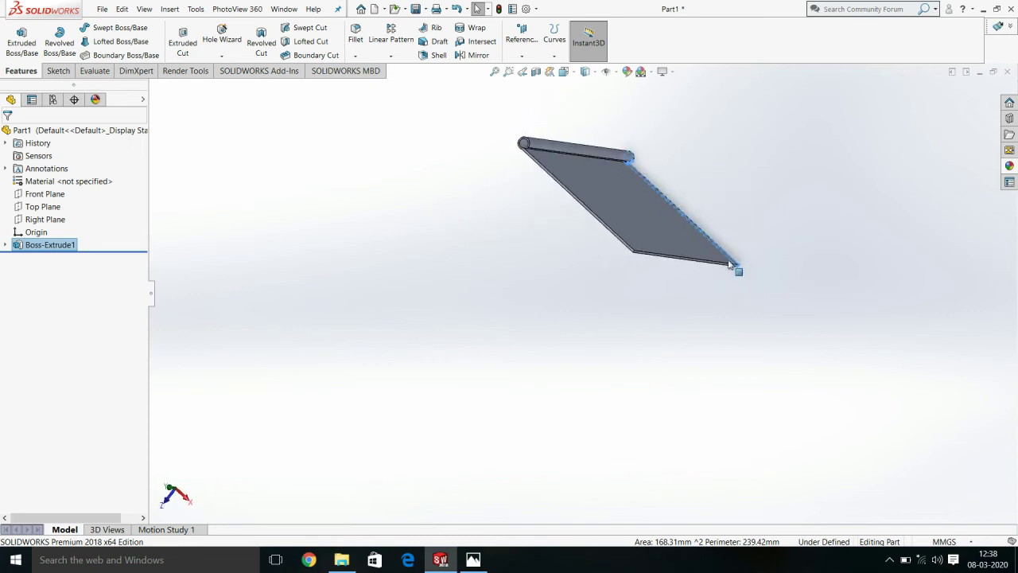
Start Sketch2 on the leaf plate's broad flat face, then check the tutorial slide
{"action": "scroll", "coordinate": [637, 208], "scroll_direction": "down", "scroll_amount": 1}
{"action": "scroll", "coordinate": [636, 209], "scroll_direction": "down", "scroll_amount": 3}
{"action": "scroll", "coordinate": [631, 211], "scroll_direction": "down", "scroll_amount": 3}
{"action": "right_click", "coordinate": [576, 219]}
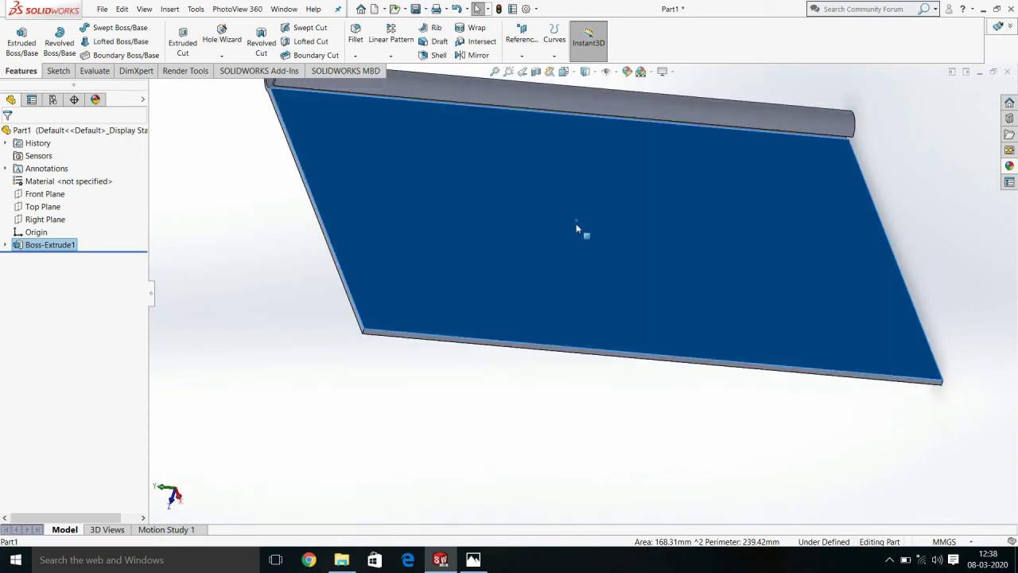
{"action": "left_click", "coordinate": [604, 199]}
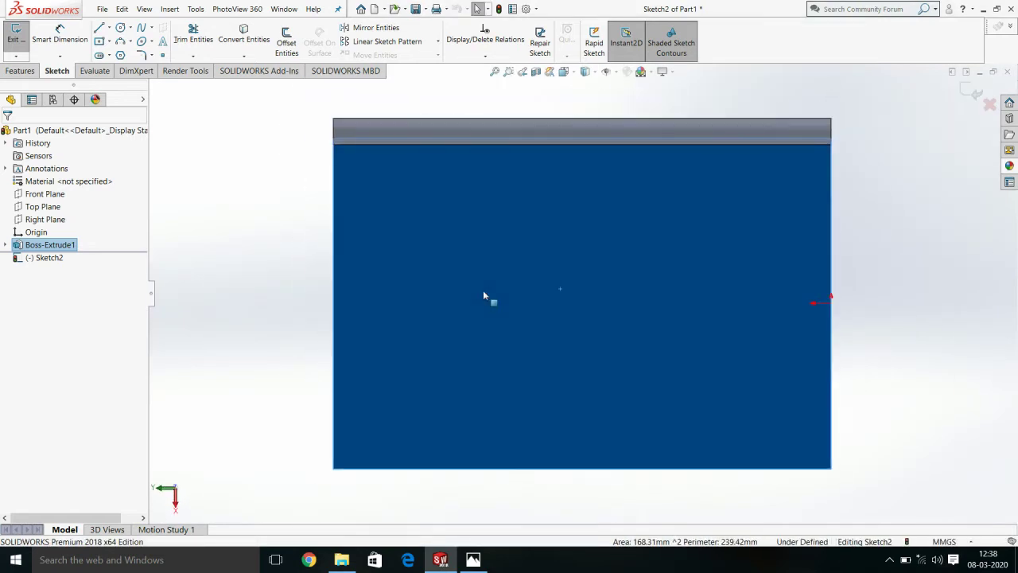
{"action": "left_click", "coordinate": [486, 559]}
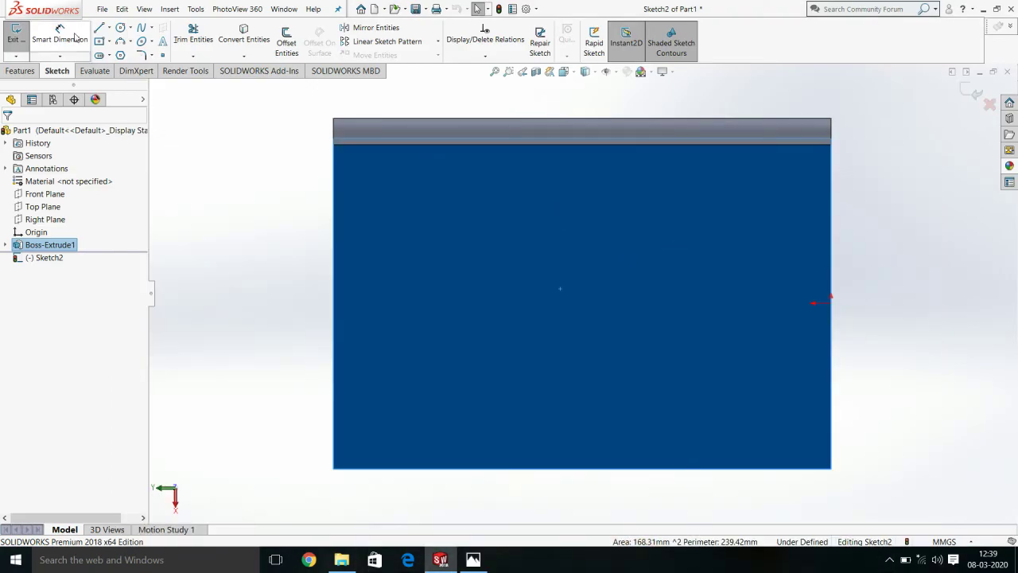
{"action": "left_click", "coordinate": [373, 128]}
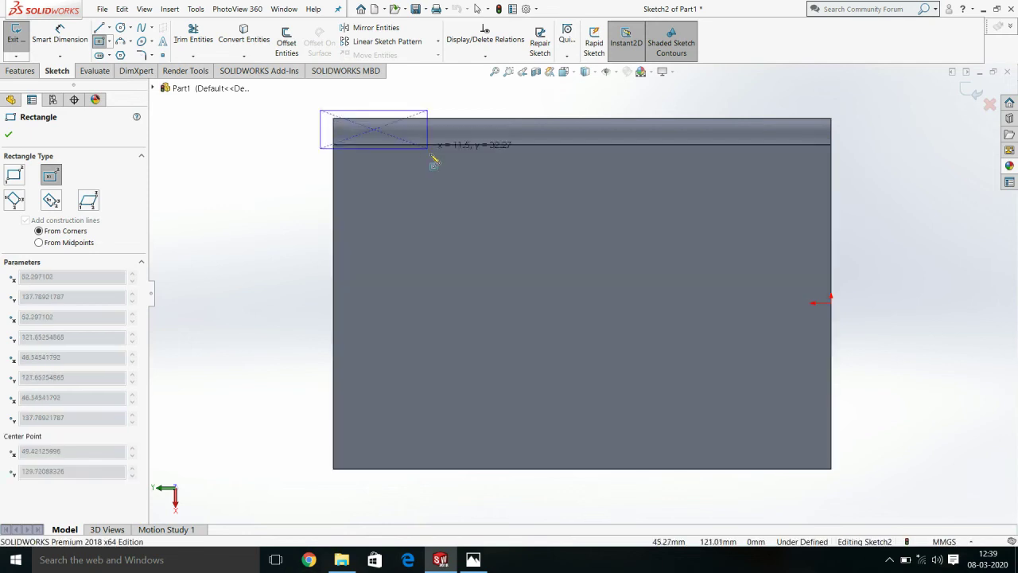
{"action": "left_click", "coordinate": [390, 165]}
{"action": "left_click", "coordinate": [468, 129]}
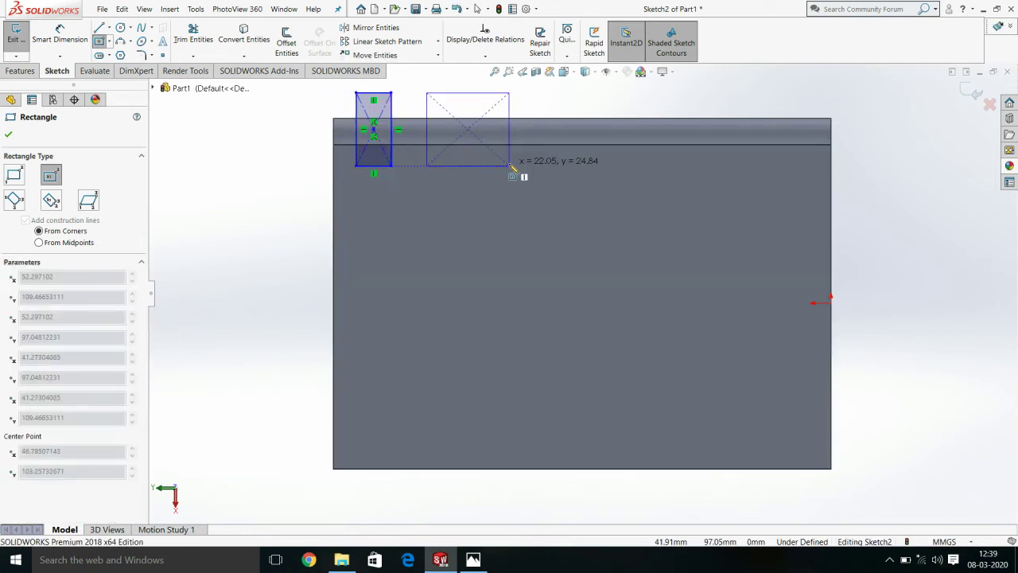
{"action": "left_click", "coordinate": [492, 165]}
{"action": "left_click", "coordinate": [553, 129]}
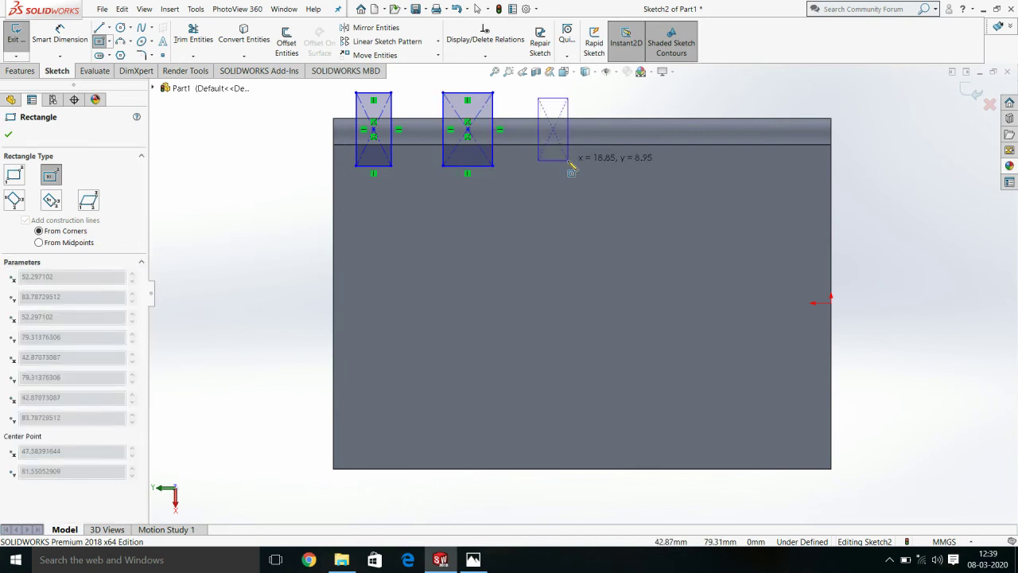
{"action": "left_click", "coordinate": [581, 165]}
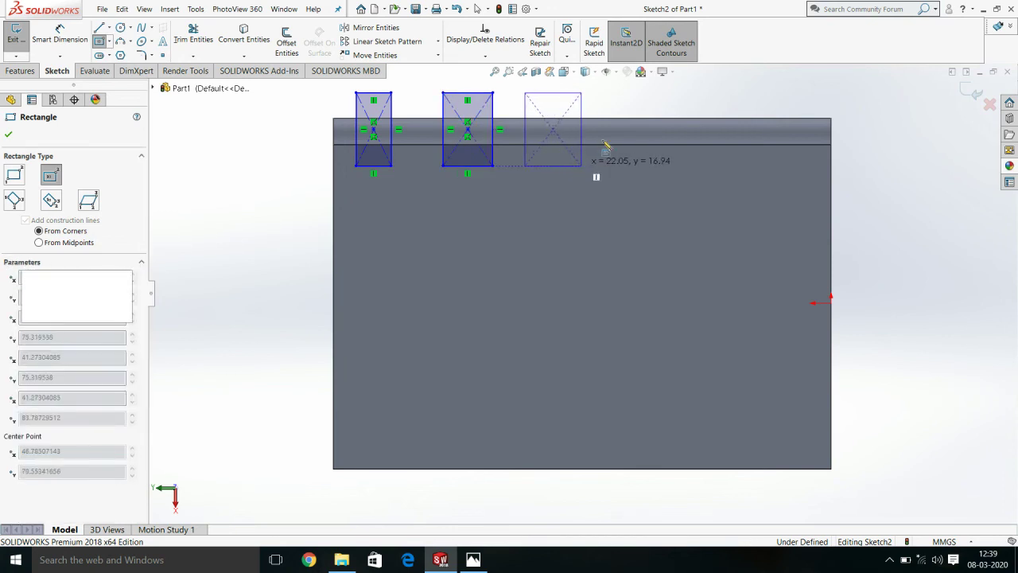
{"action": "left_click", "coordinate": [654, 129]}
{"action": "left_click", "coordinate": [681, 165]}
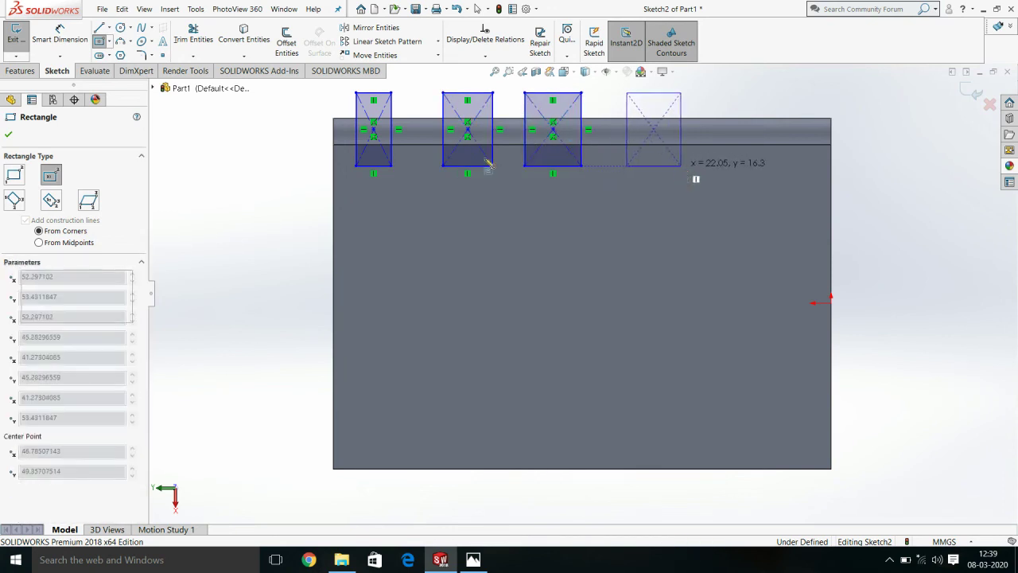
{"action": "left_click", "coordinate": [60, 44]}
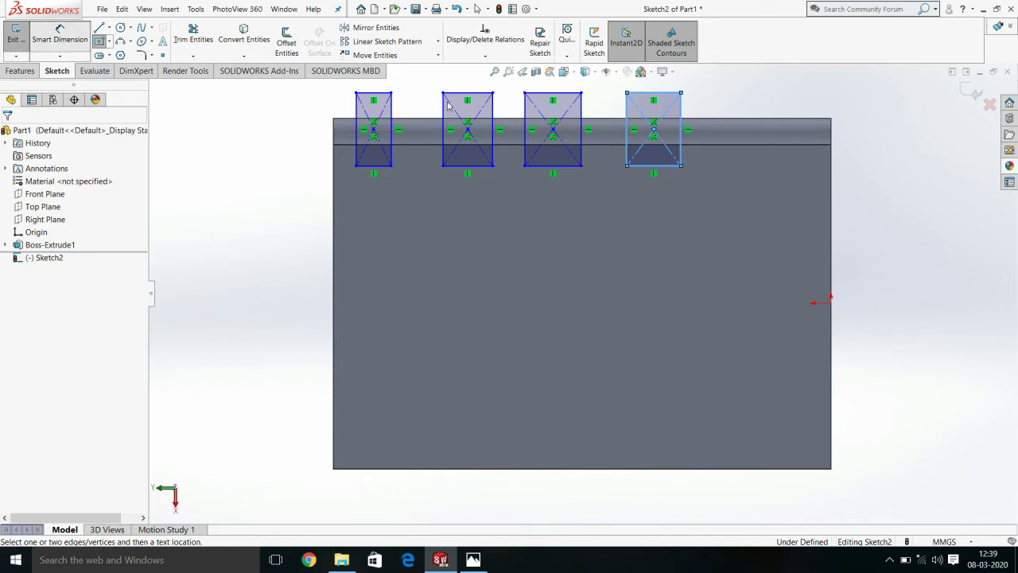
{"action": "left_click", "coordinate": [683, 108]}
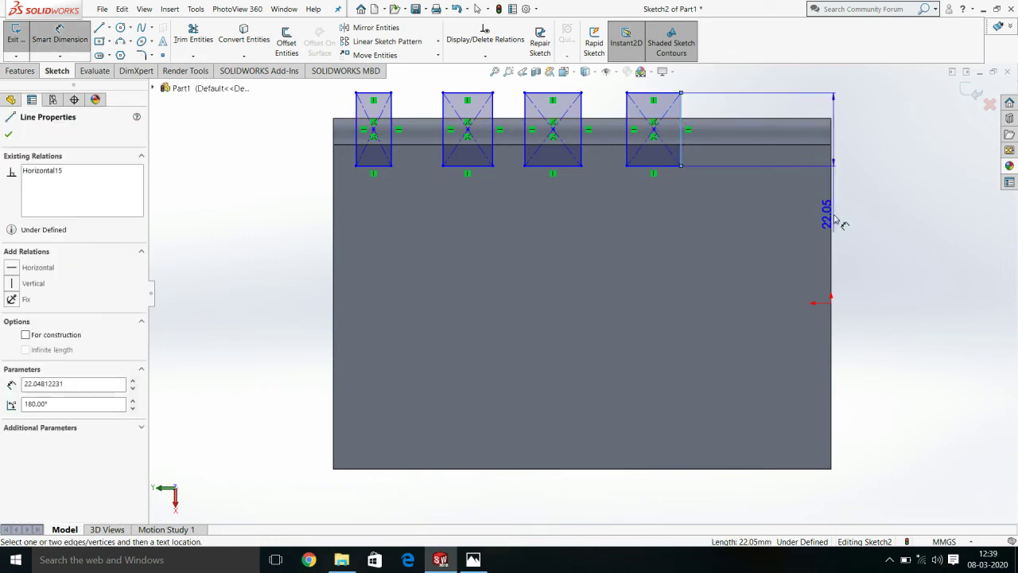
{"action": "left_click", "coordinate": [835, 221]}
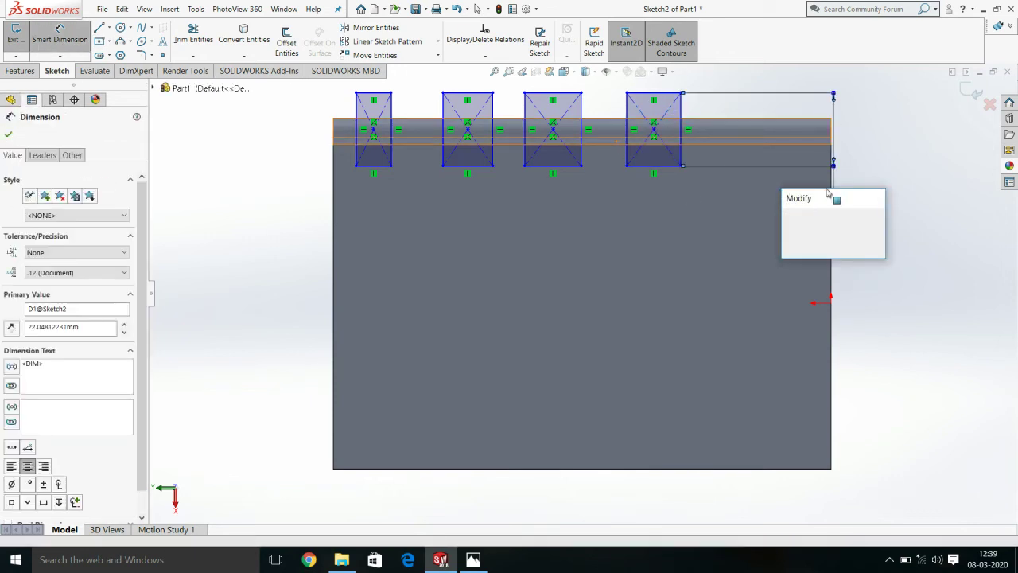
{"action": "key", "text": "Escape"}
{"action": "double_click", "coordinate": [829, 216]}
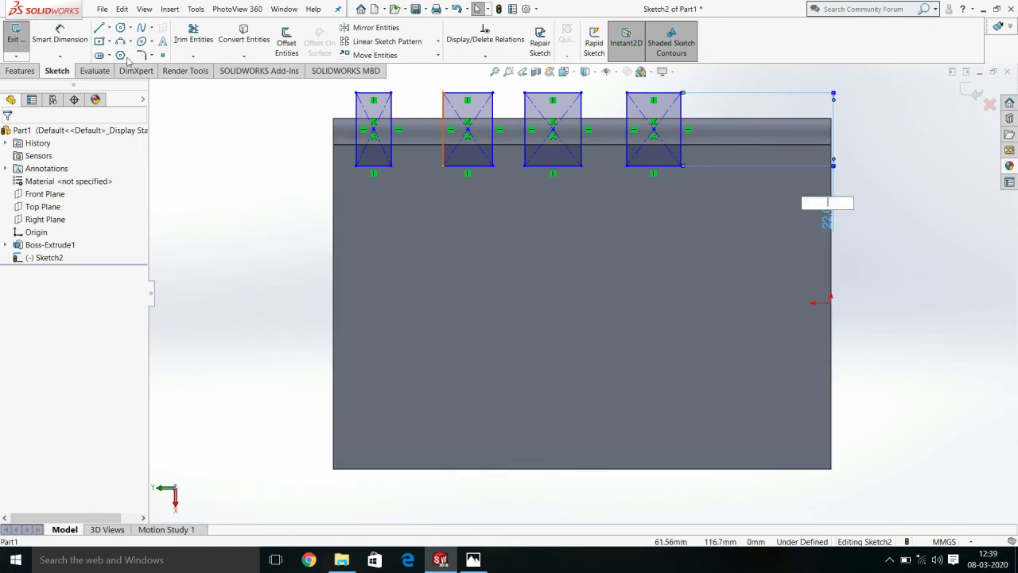
{"action": "left_click", "coordinate": [60, 36]}
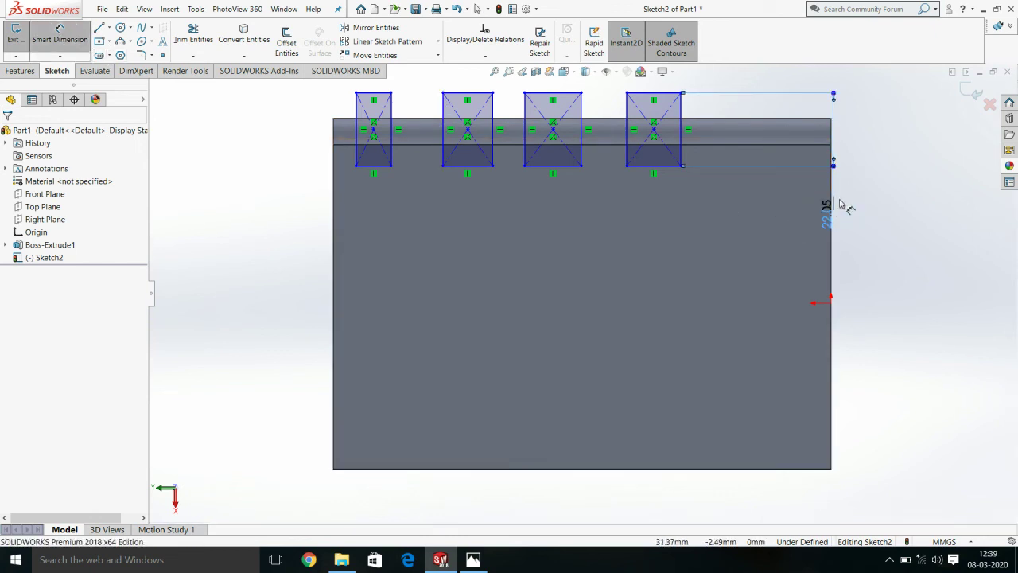
{"action": "key", "text": "Delete"}
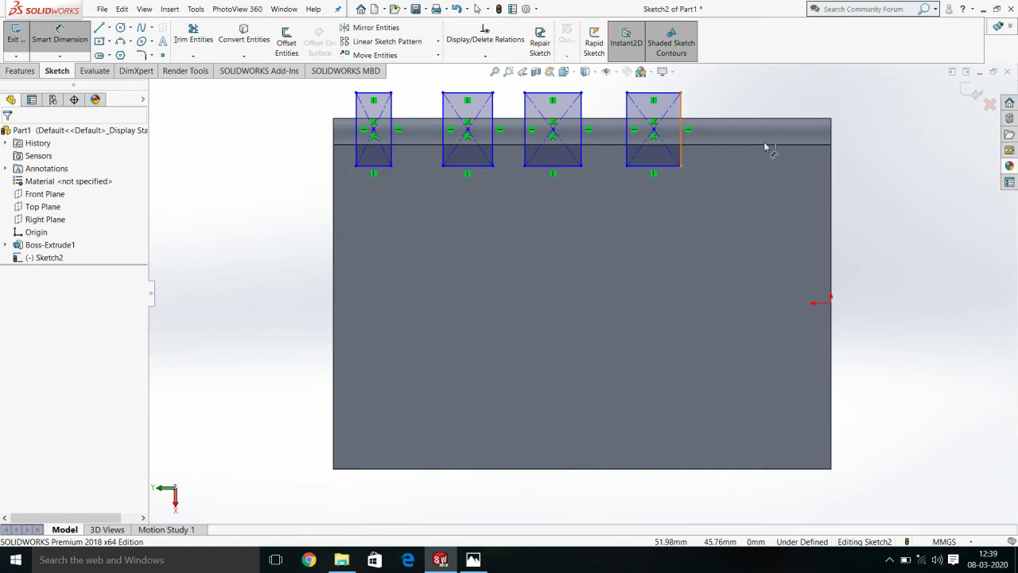
{"action": "left_click", "coordinate": [781, 165]}
{"action": "left_click", "coordinate": [837, 224]}
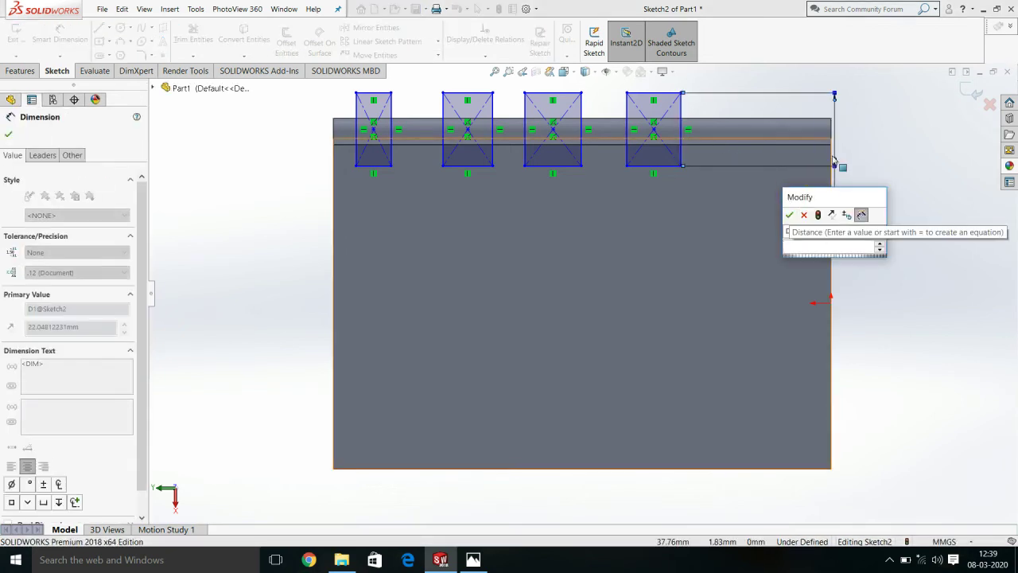
{"action": "left_click_drag", "start_coordinate": [837, 135], "coordinate": [859, 127]}
{"action": "key", "text": "Escape"}
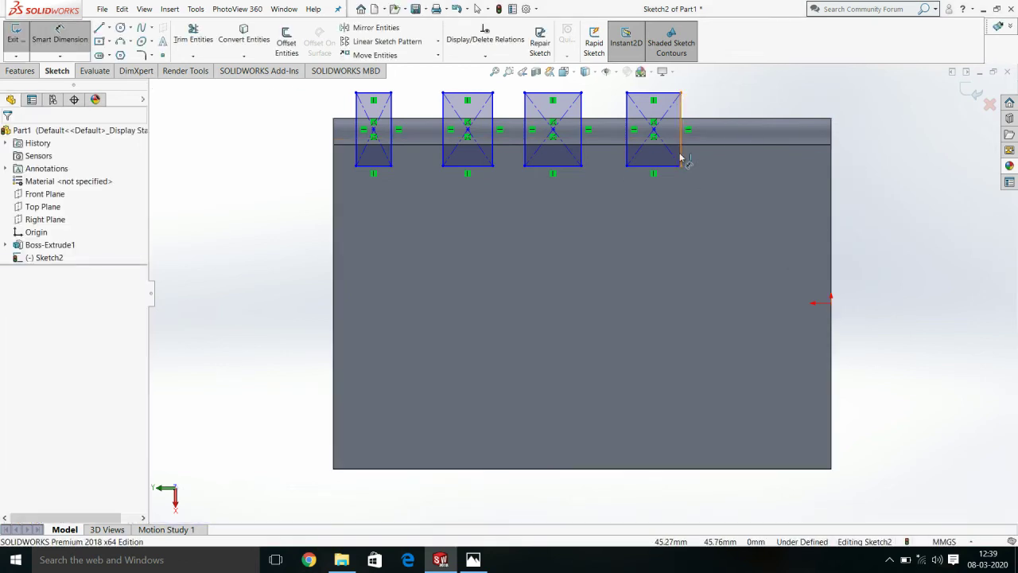
Dimension the rightmost rectangle 25 mm from the plate's right edge
{"action": "left_click", "coordinate": [681, 159]}
{"action": "left_click", "coordinate": [832, 216]}
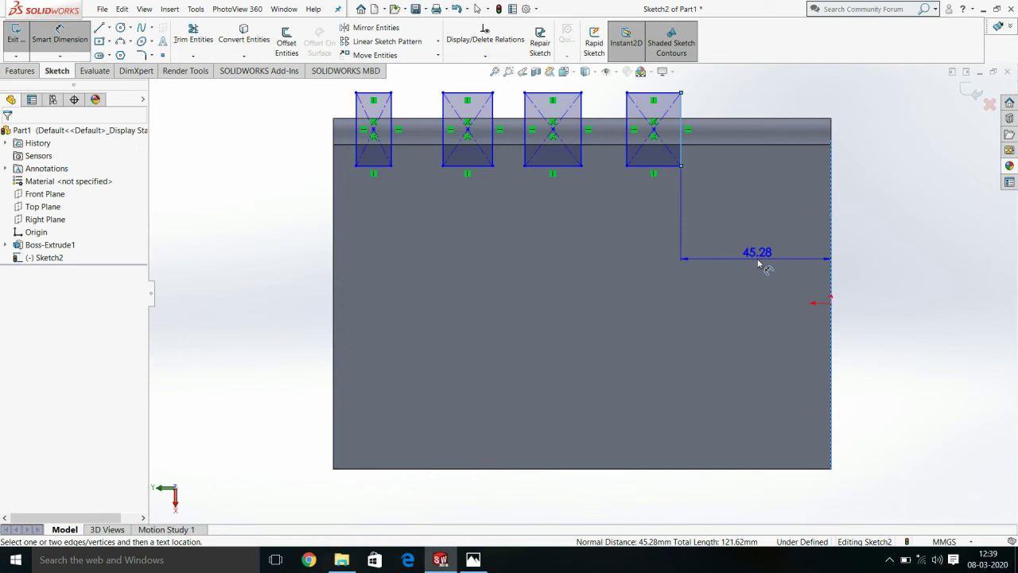
{"action": "left_click", "coordinate": [758, 265]}
{"action": "type", "text": "50"}
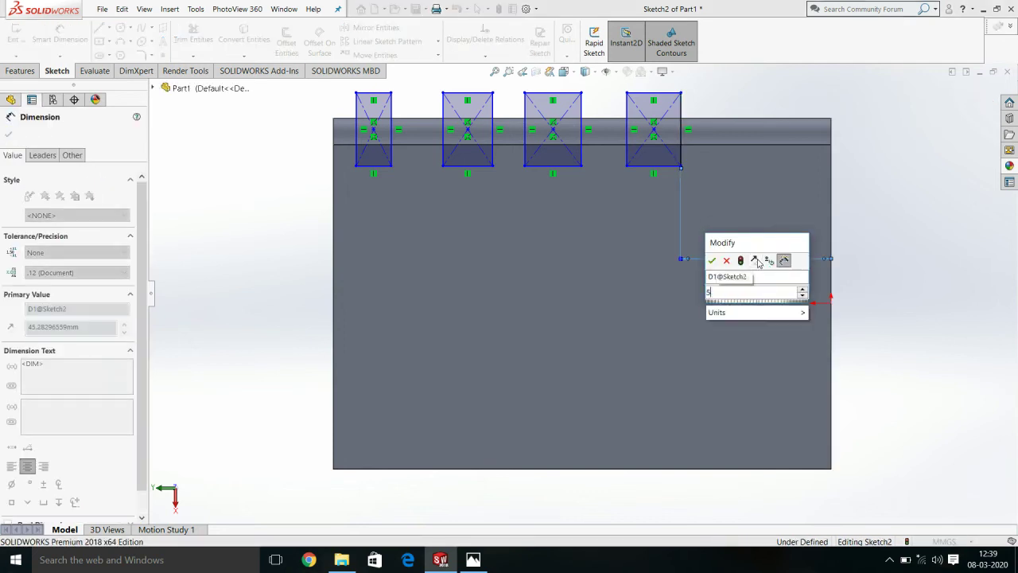
{"action": "key", "text": "Return"}
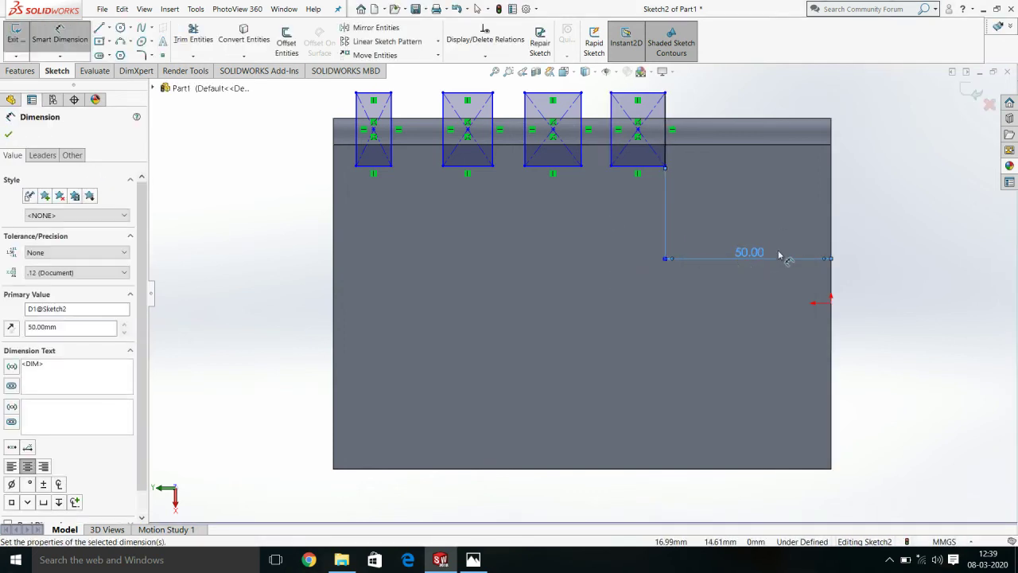
{"action": "double_click", "coordinate": [755, 252]}
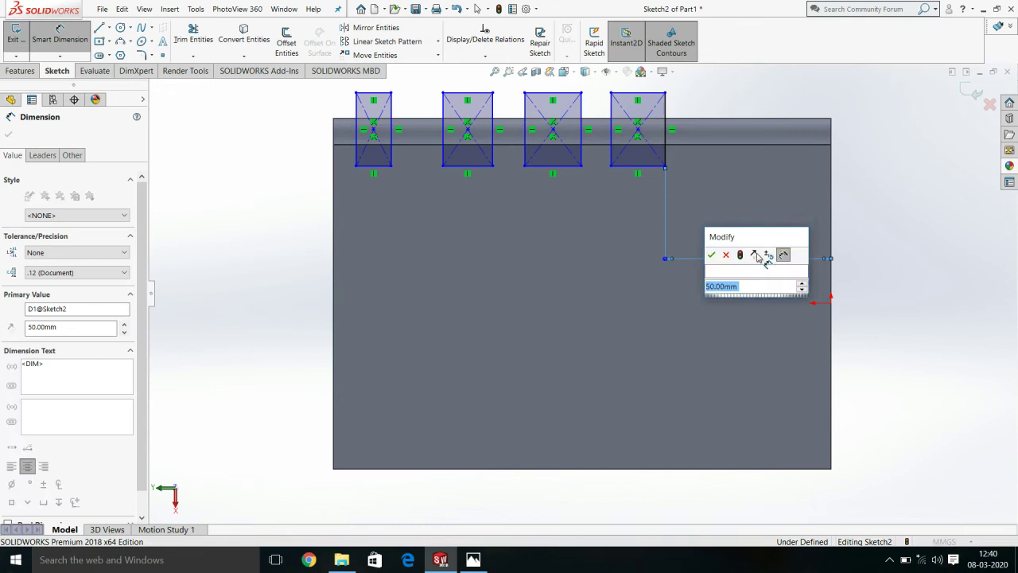
{"action": "type", "text": "25"}
{"action": "key", "text": "Return"}
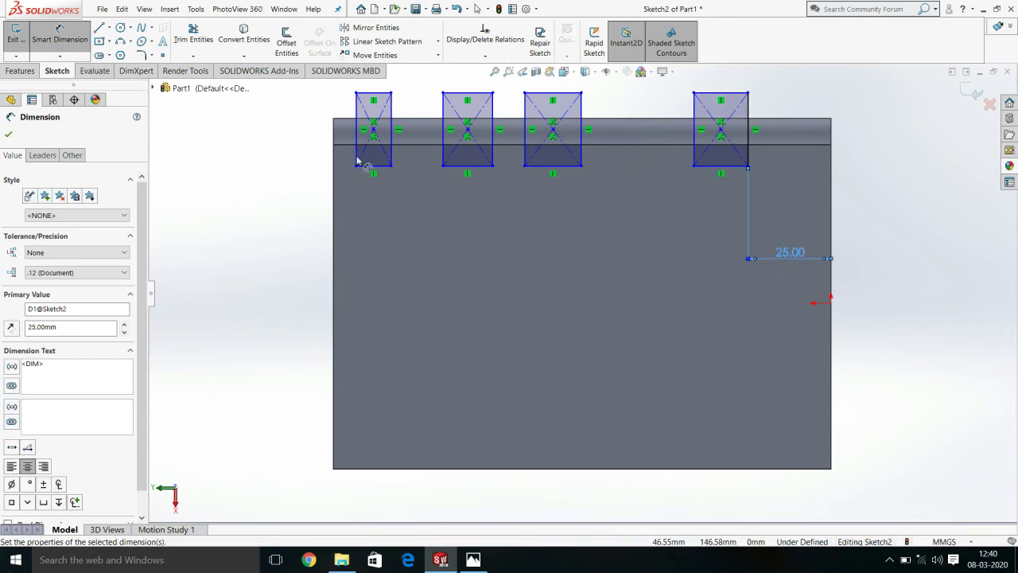
Dimension the widths of the first three rectangles at 25 mm each
{"action": "left_click", "coordinate": [373, 166]}
{"action": "left_click", "coordinate": [373, 231]}
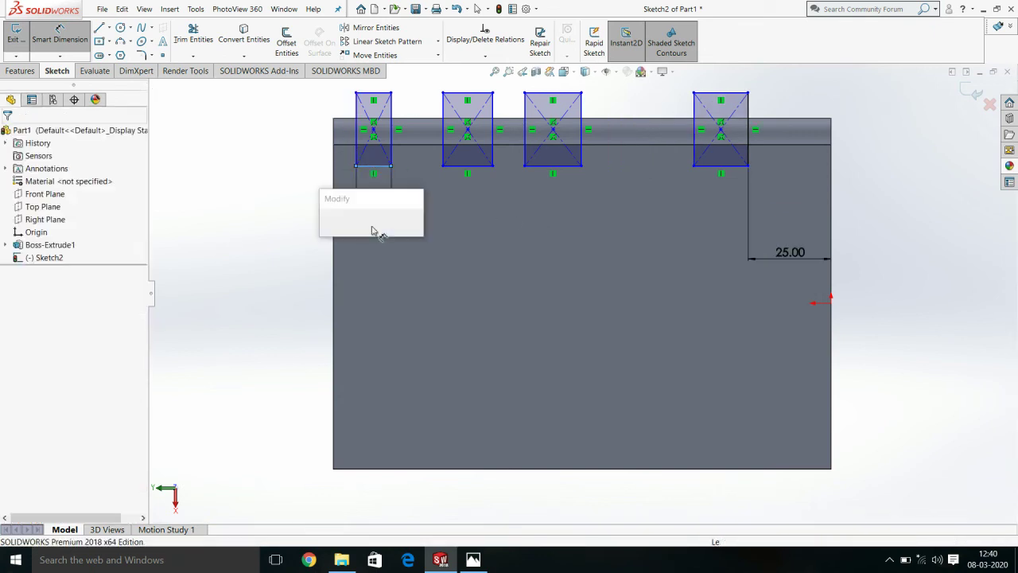
{"action": "type", "text": "25"}
{"action": "key", "text": "Return"}
{"action": "left_click", "coordinate": [470, 171]}
{"action": "left_click", "coordinate": [473, 221]}
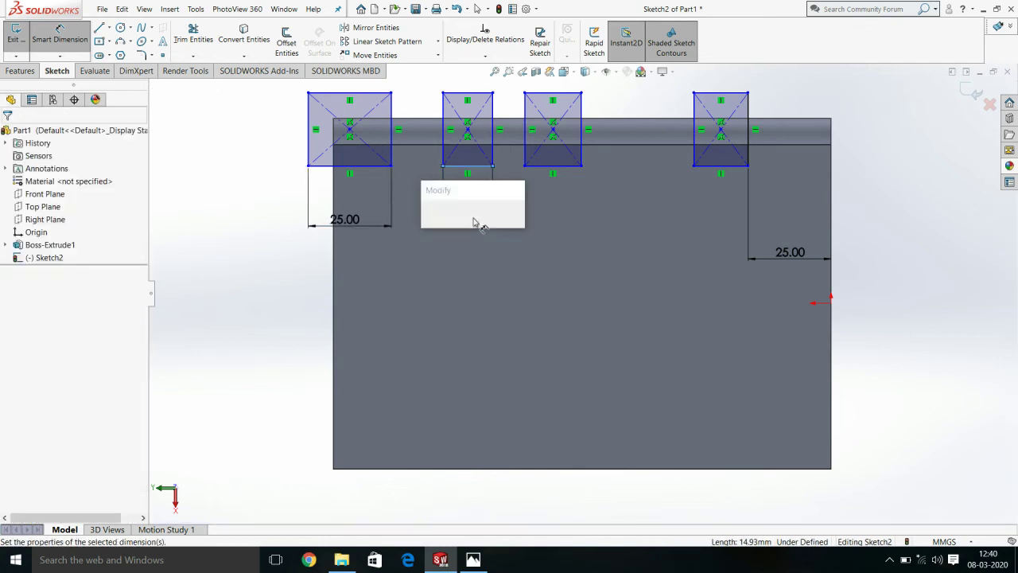
{"action": "type", "text": "25"}
{"action": "key", "text": "Return"}
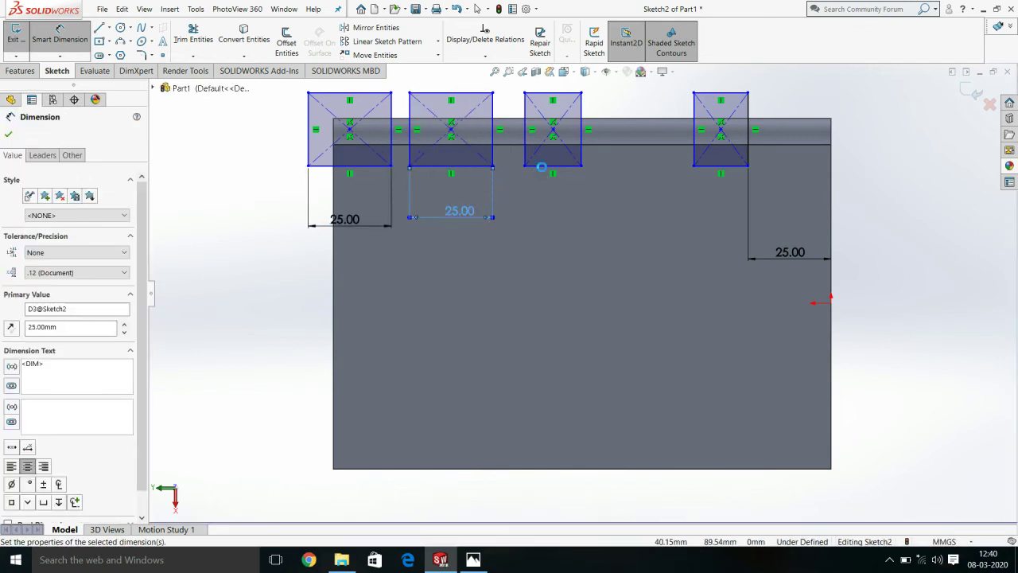
{"action": "left_click", "coordinate": [541, 167]}
{"action": "left_click", "coordinate": [541, 225]}
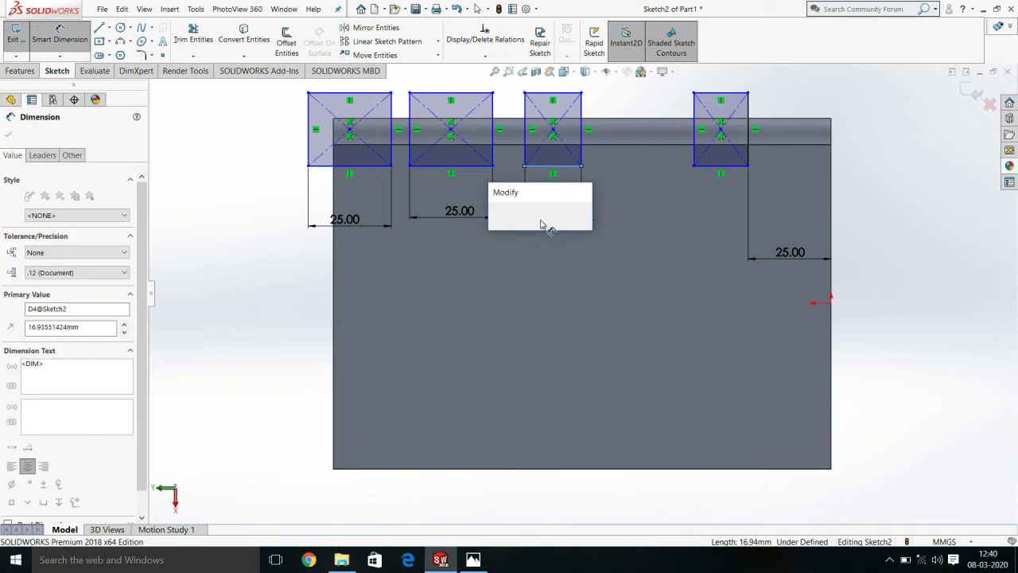
{"action": "type", "text": "25"}
{"action": "key", "text": "Return"}
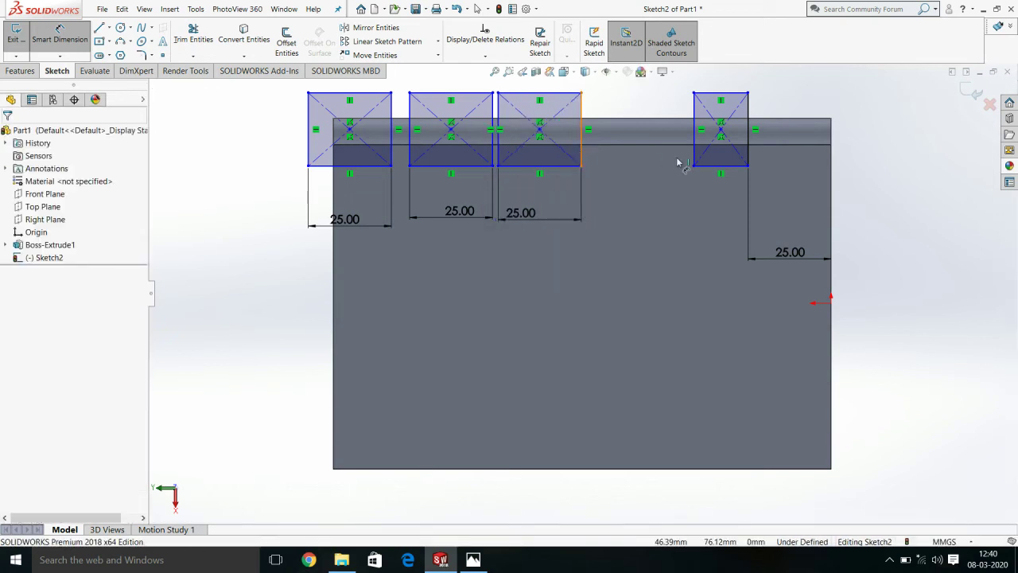
Set a 25 mm gap between the third and fourth rectangles
{"action": "left_click", "coordinate": [710, 164]}
{"action": "left_click", "coordinate": [581, 144]}
{"action": "left_click", "coordinate": [665, 227]}
{"action": "type", "text": "25"}
{"action": "key", "text": "Return"}
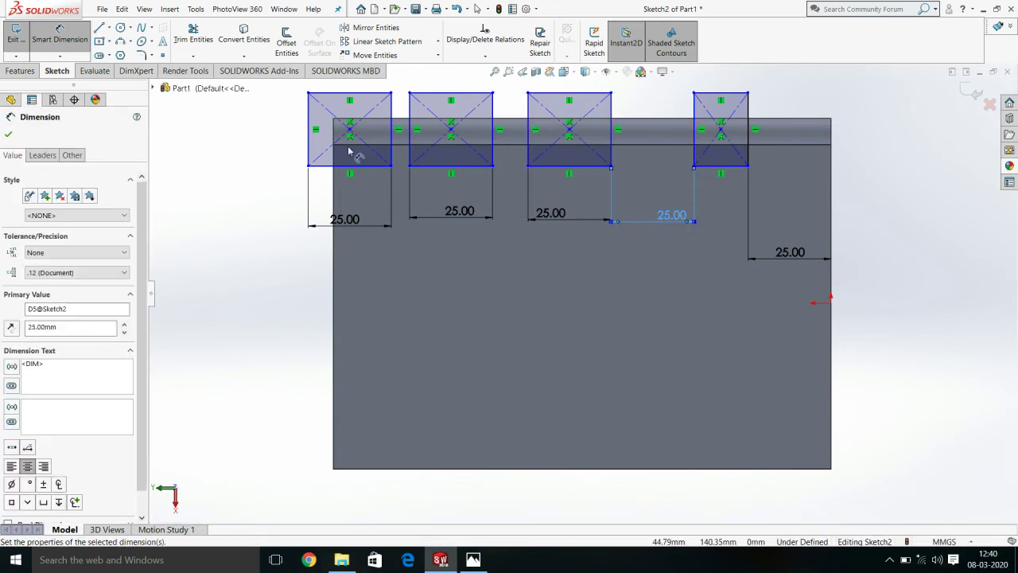
{"action": "key", "text": "Escape"}
Delete the leftmost rectangle and place the new first rectangle 25 mm from the plate's left edge
{"action": "left_click_drag", "start_coordinate": [269, 236], "coordinate": [399, 82]}
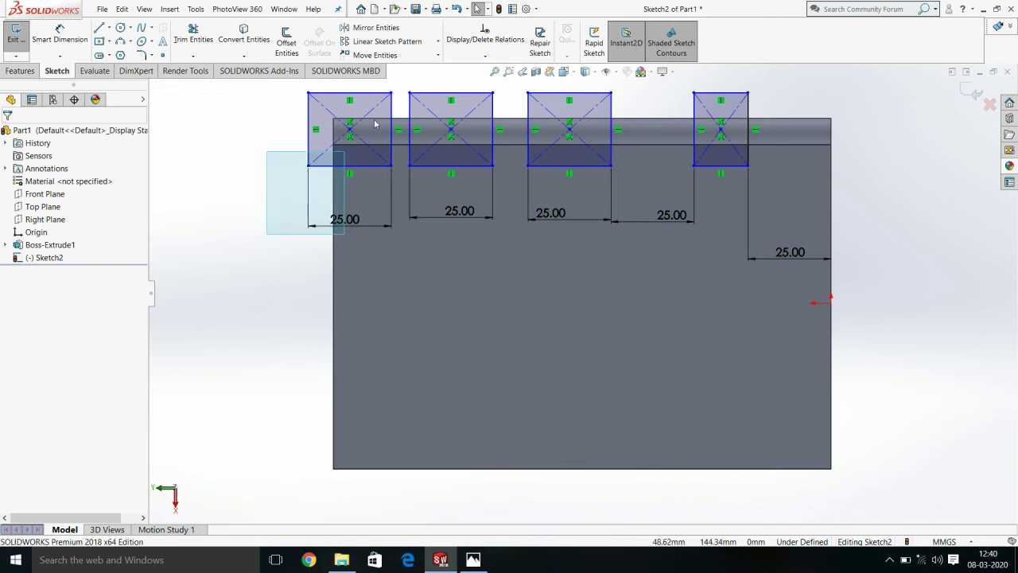
{"action": "key", "text": "Delete"}
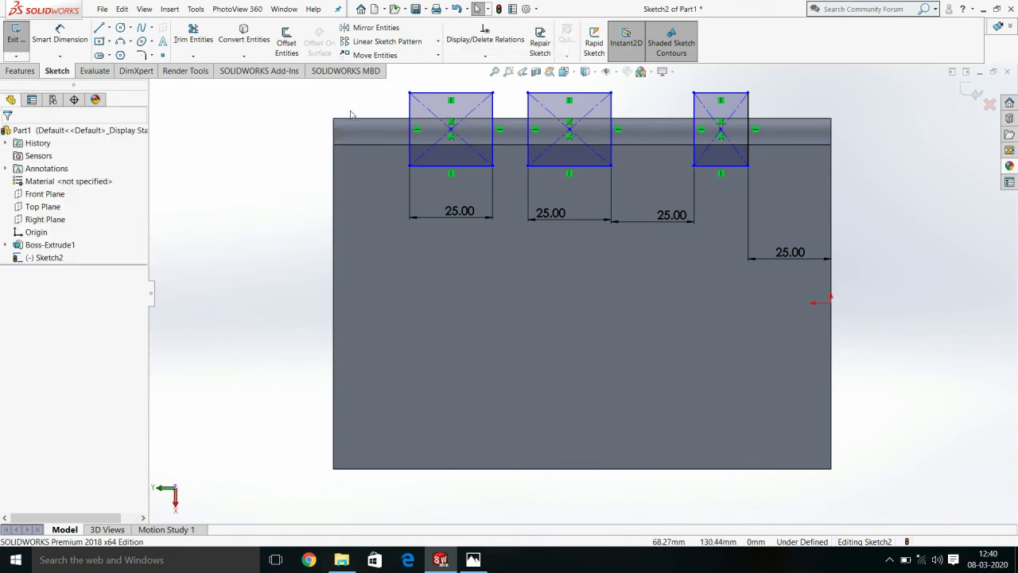
{"action": "left_click", "coordinate": [60, 36]}
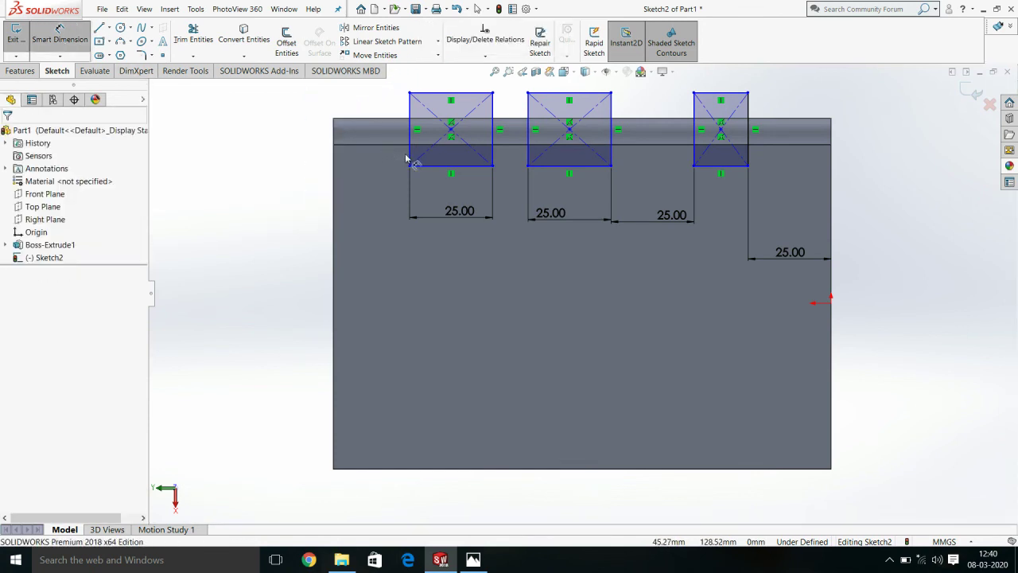
{"action": "left_click", "coordinate": [409, 163]}
{"action": "left_click", "coordinate": [333, 183]}
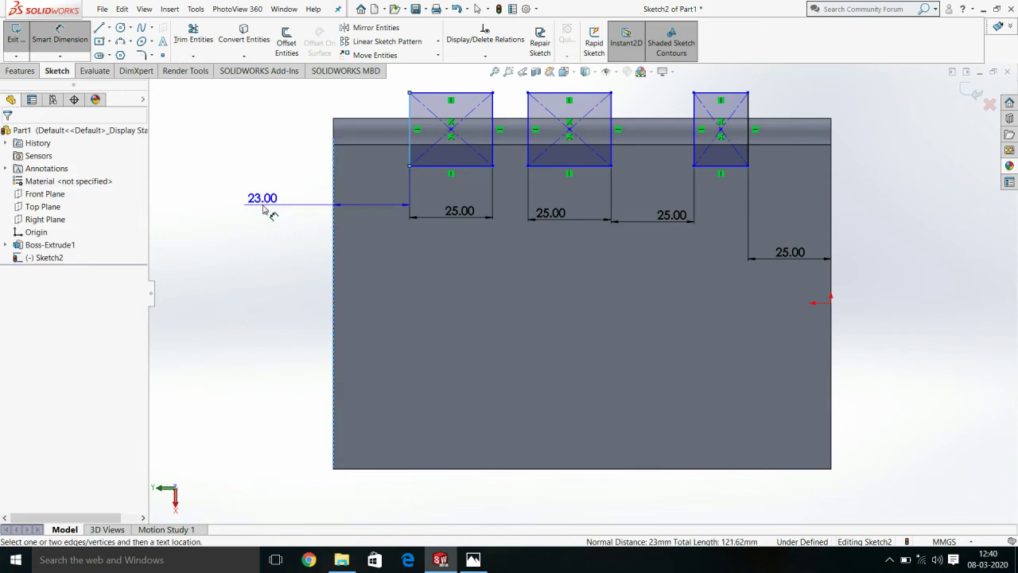
{"action": "left_click", "coordinate": [264, 209]}
{"action": "type", "text": "25"}
{"action": "key", "text": "Return"}
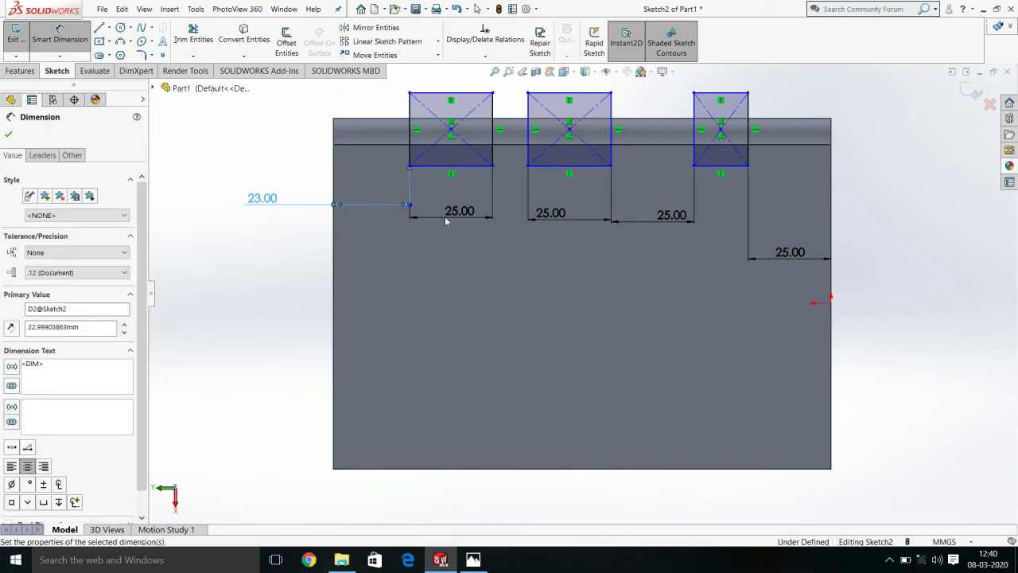
Change the second rectangle's width to 20 mm
{"action": "left_click", "coordinate": [461, 222]}
{"action": "type", "text": "25"}
{"action": "key", "text": "Return"}
{"action": "left_click", "coordinate": [561, 220]}
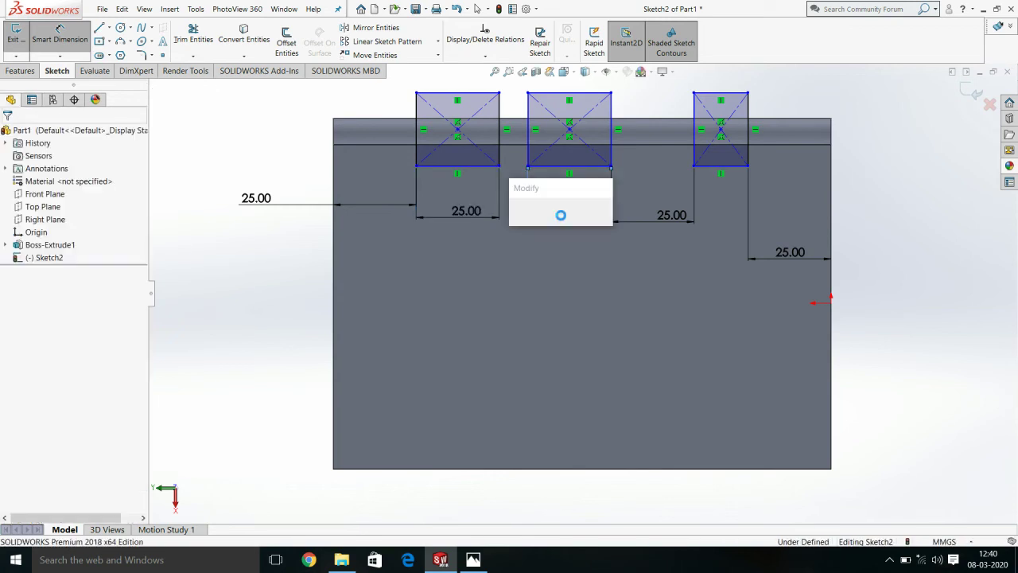
{"action": "key", "text": "Return"}
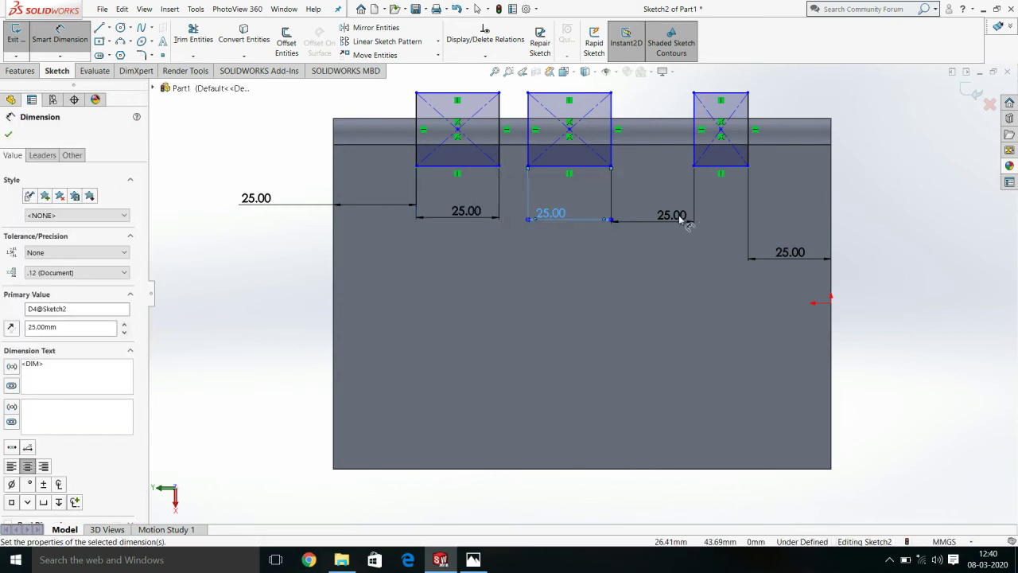
{"action": "double_click", "coordinate": [671, 215]}
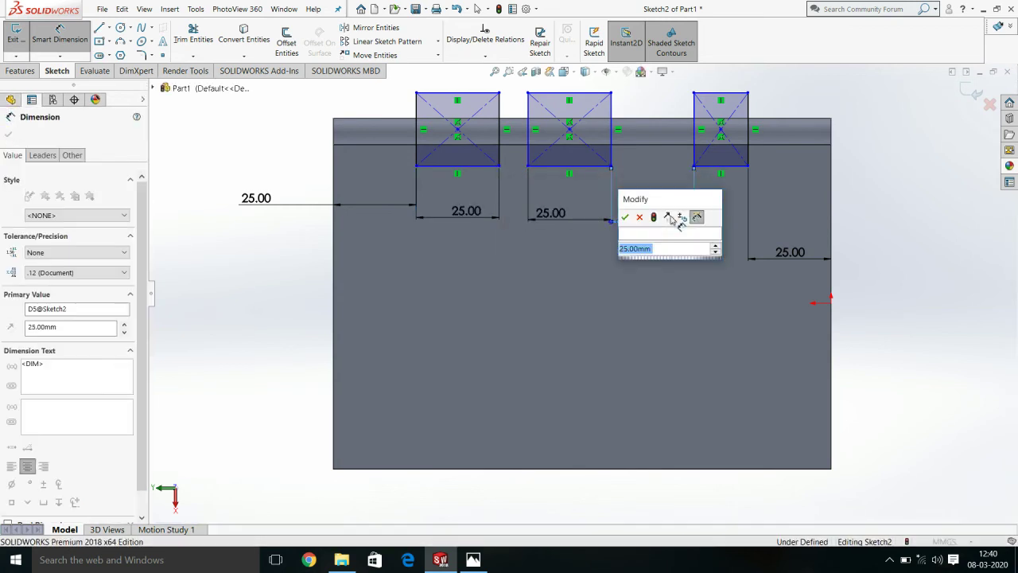
{"action": "key", "text": "BackSpace"}
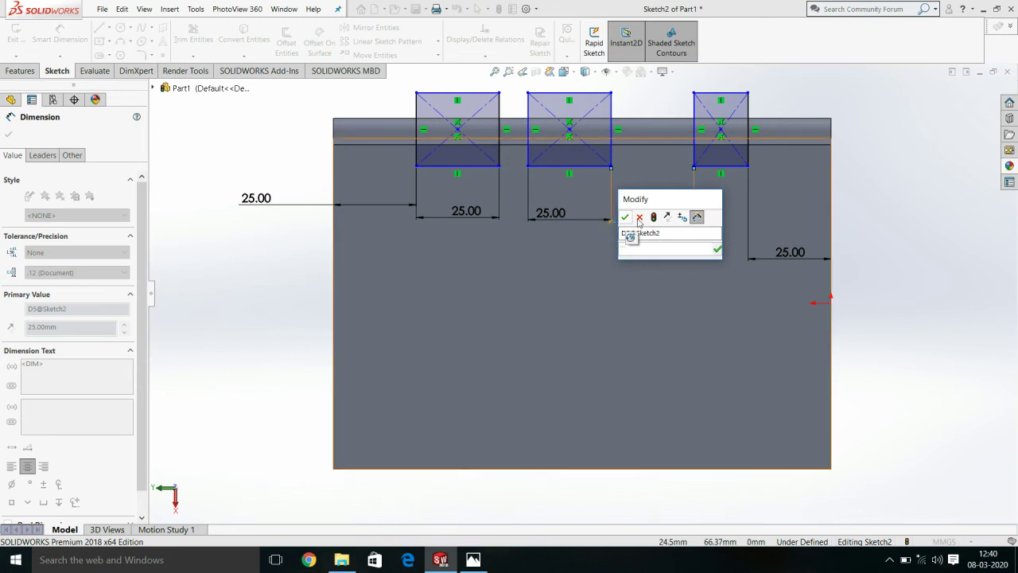
{"action": "double_click", "coordinate": [548, 214]}
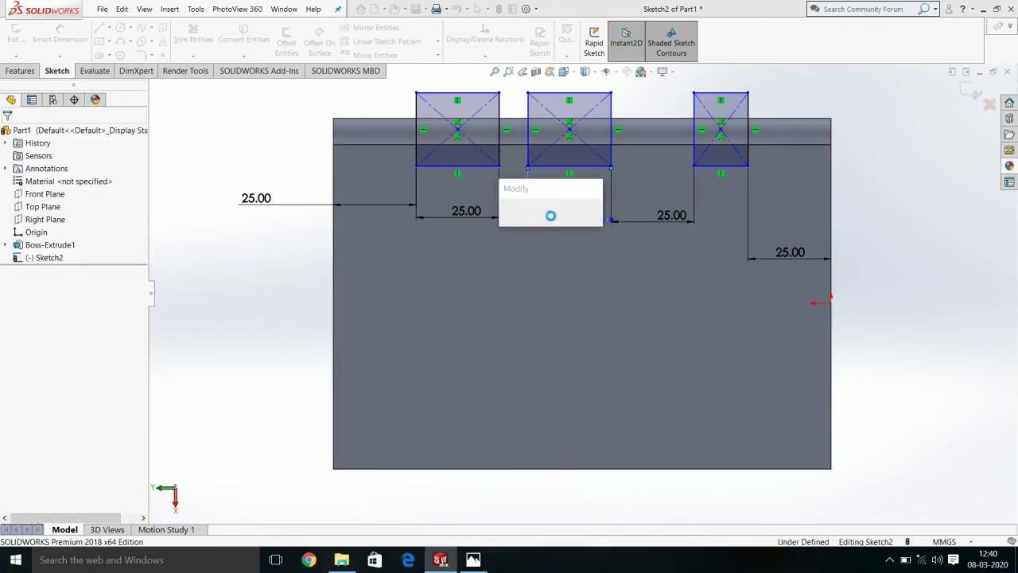
{"action": "type", "text": "20"}
{"action": "key", "text": "Return"}
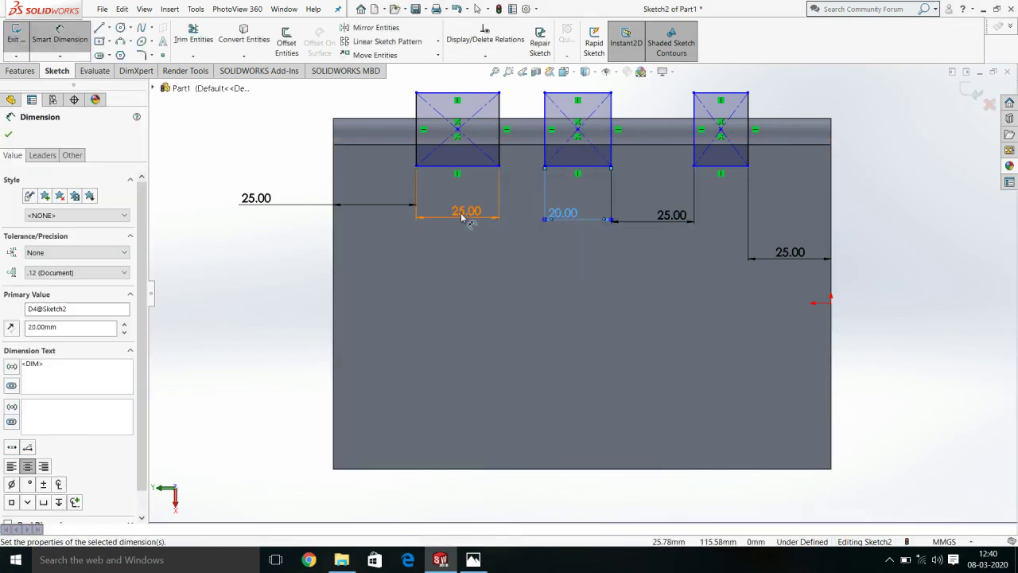
Set the first and third rectangles' widths to 20 mm
{"action": "double_click", "coordinate": [466, 211]}
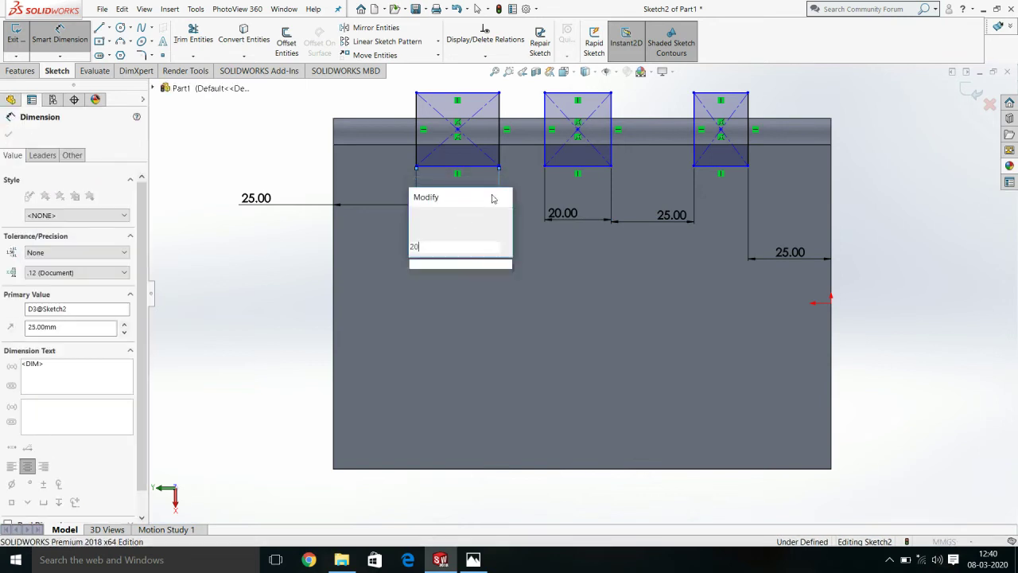
{"action": "key", "text": "Return"}
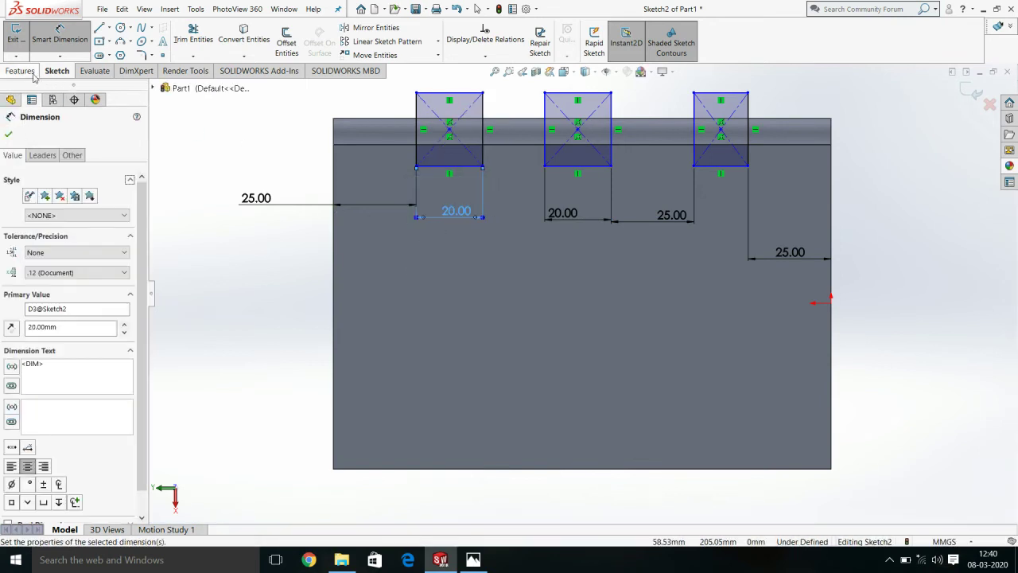
{"action": "left_click", "coordinate": [734, 167]}
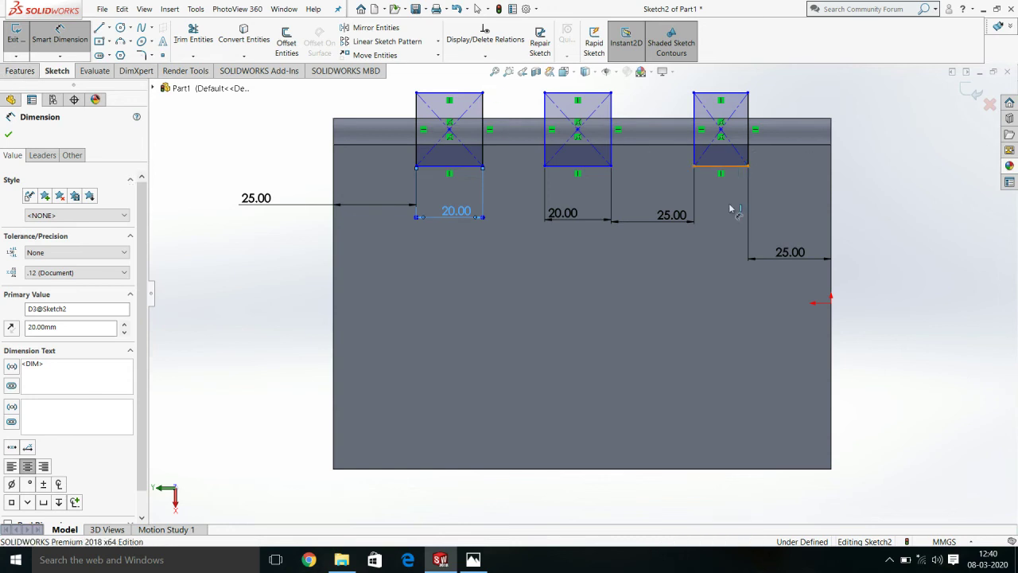
{"action": "left_click", "coordinate": [731, 216]}
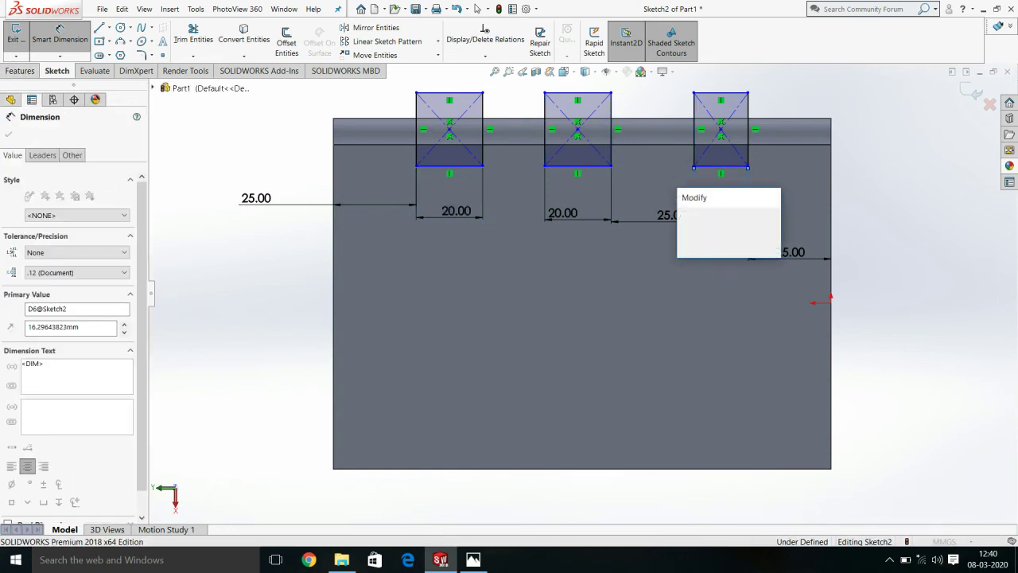
{"action": "type", "text": "20"}
{"action": "key", "text": "Return"}
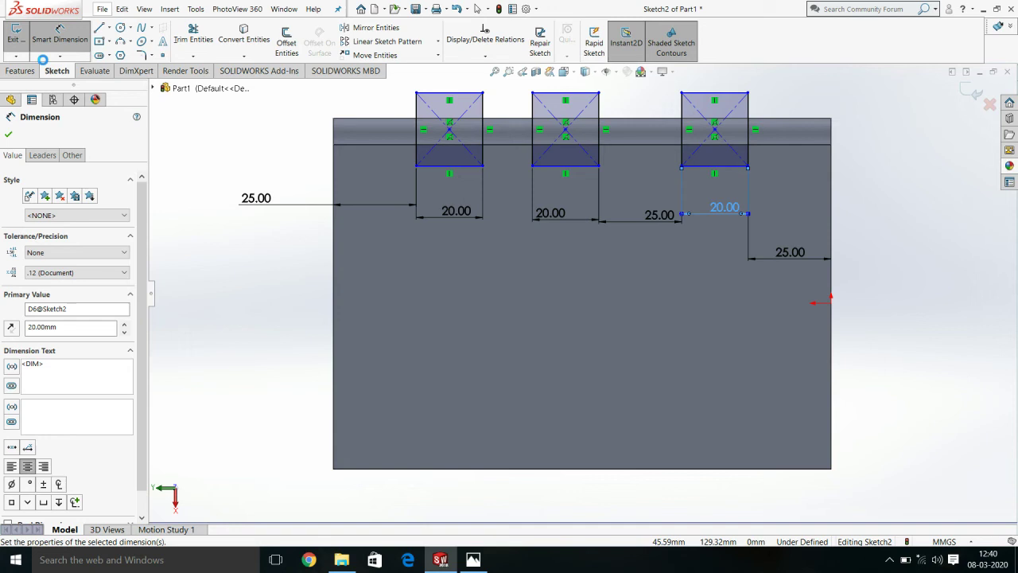
{"action": "left_click", "coordinate": [21, 71]}
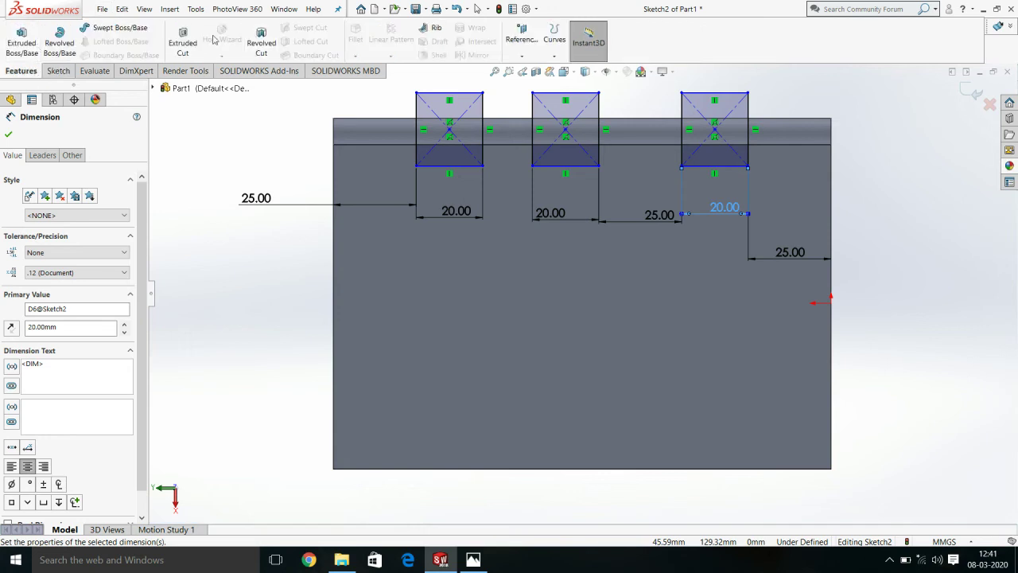
Extrude-cut the three rectangles blind 150 mm, reversed through the rolled edge, leaving separate knuckles
{"action": "left_click", "coordinate": [178, 39]}
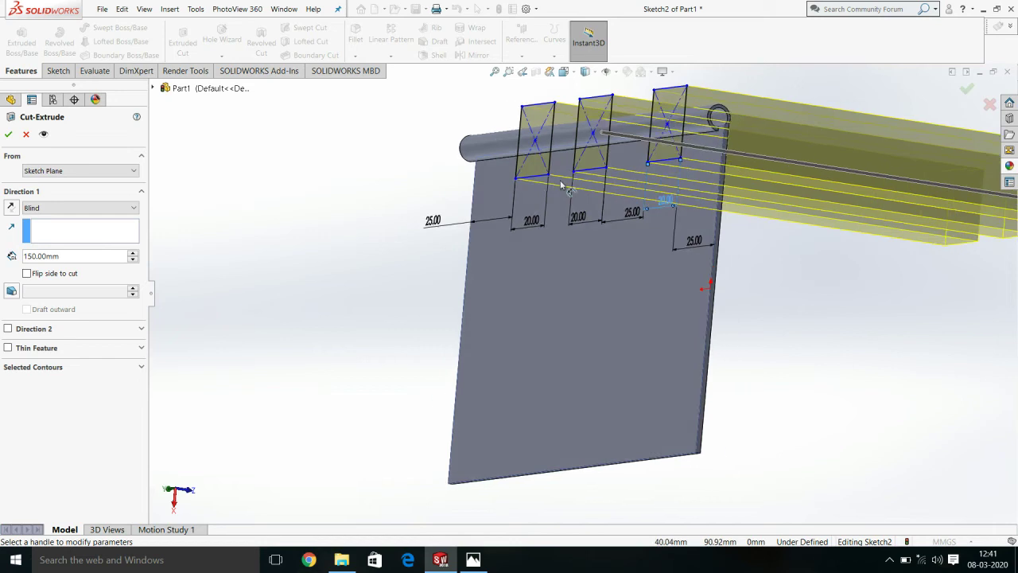
{"action": "left_click", "coordinate": [11, 207]}
{"action": "scroll", "coordinate": [392, 190], "scroll_direction": "down", "scroll_amount": 3}
{"action": "middle_click_drag", "start_coordinate": [451, 175], "coordinate": [432, 175]}
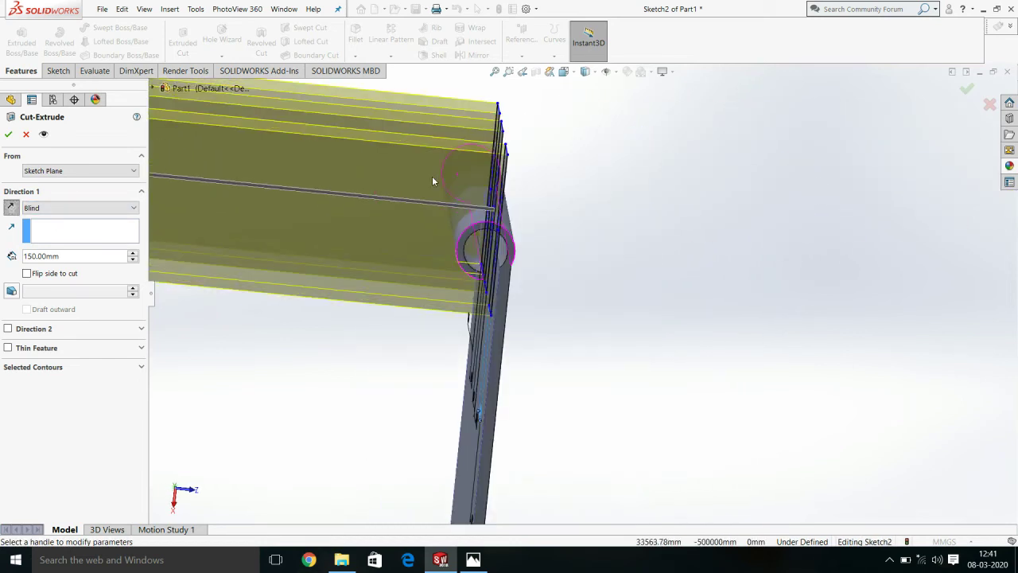
{"action": "left_click", "coordinate": [7, 135]}
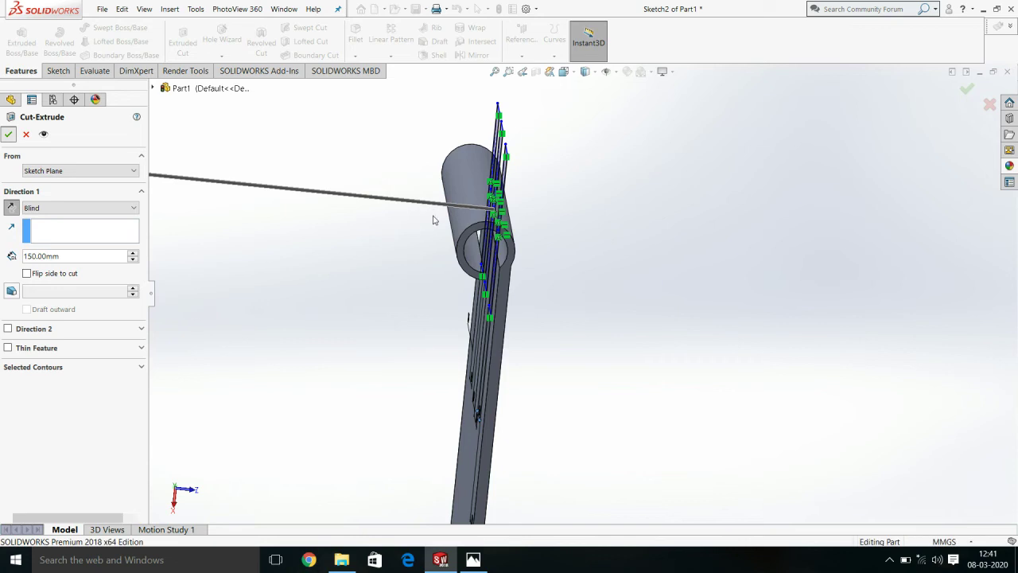
{"action": "middle_click_drag", "start_coordinate": [472, 255], "coordinate": [382, 255]}
{"action": "scroll", "coordinate": [381, 254], "scroll_direction": "down", "scroll_amount": 3}
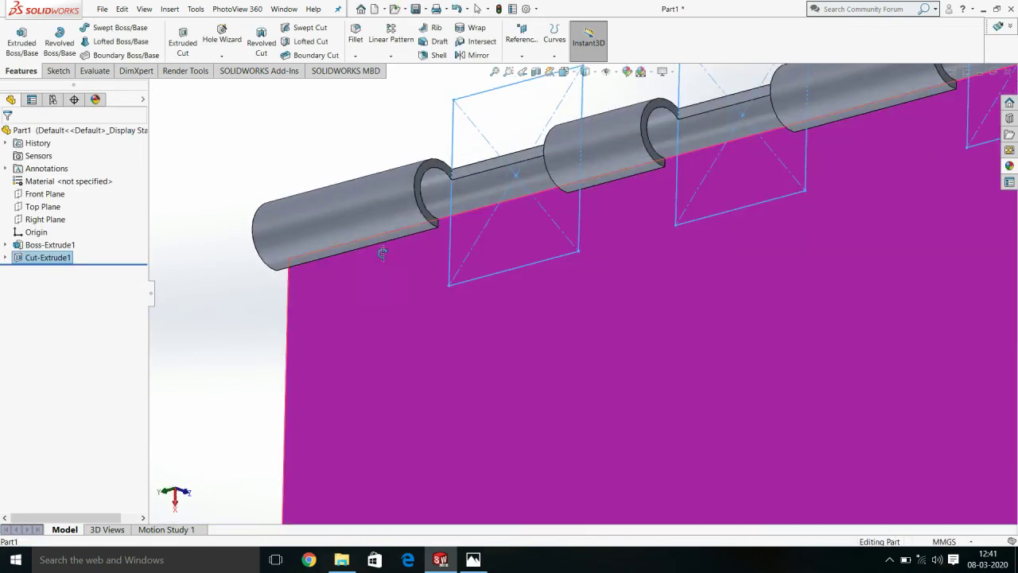
{"action": "middle_click_drag", "start_coordinate": [288, 152], "coordinate": [365, 256]}
{"action": "scroll", "coordinate": [456, 257], "scroll_direction": "up", "scroll_amount": 3}
{"action": "mouse_move", "coordinate": [456, 257]}
{"action": "middle_mouse_down"}
{"action": "mouse_move", "coordinate": [585, 238]}
{"action": "mouse_move", "coordinate": [584, 262]}
{"action": "mouse_move", "coordinate": [565, 283]}
{"action": "middle_mouse_up"}
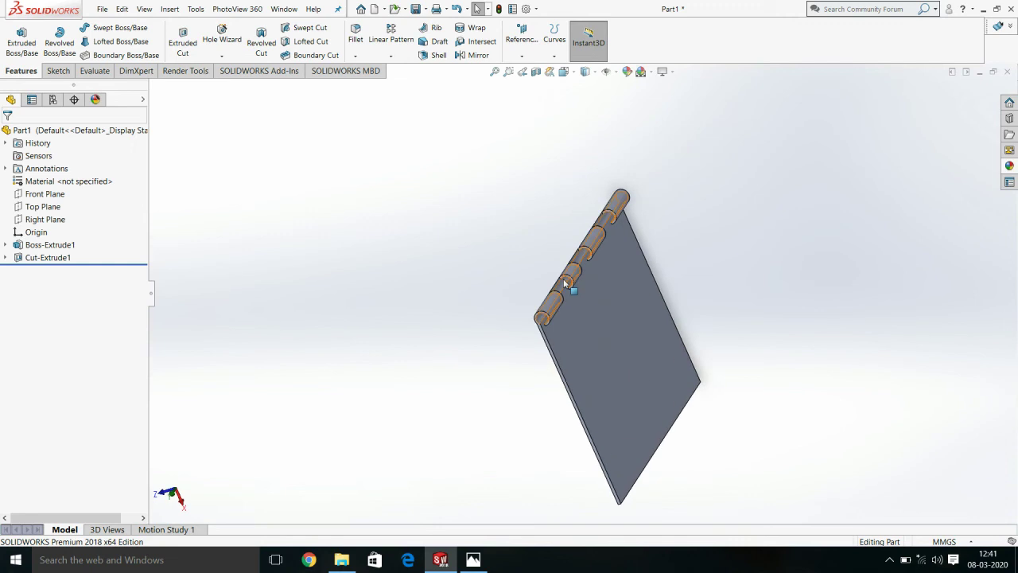
{"action": "mouse_move", "coordinate": [564, 282]}
{"action": "middle_mouse_down"}
{"action": "mouse_move", "coordinate": [597, 207]}
{"action": "mouse_move", "coordinate": [563, 206]}
{"action": "middle_mouse_up"}
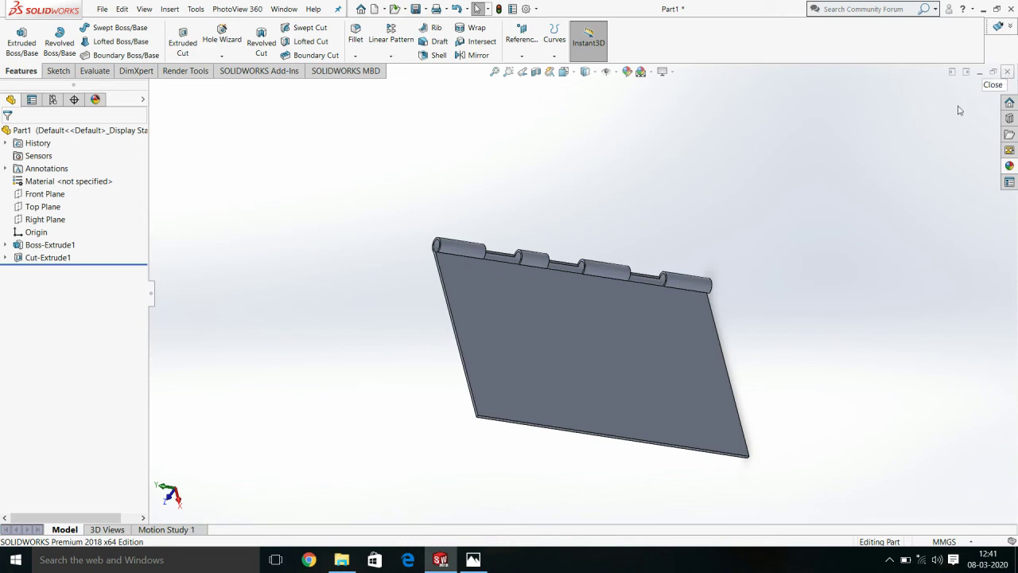
Save the hinge leaf as part-1 in the NEW folder and close the document
{"action": "key", "text": "ctrl+s"}
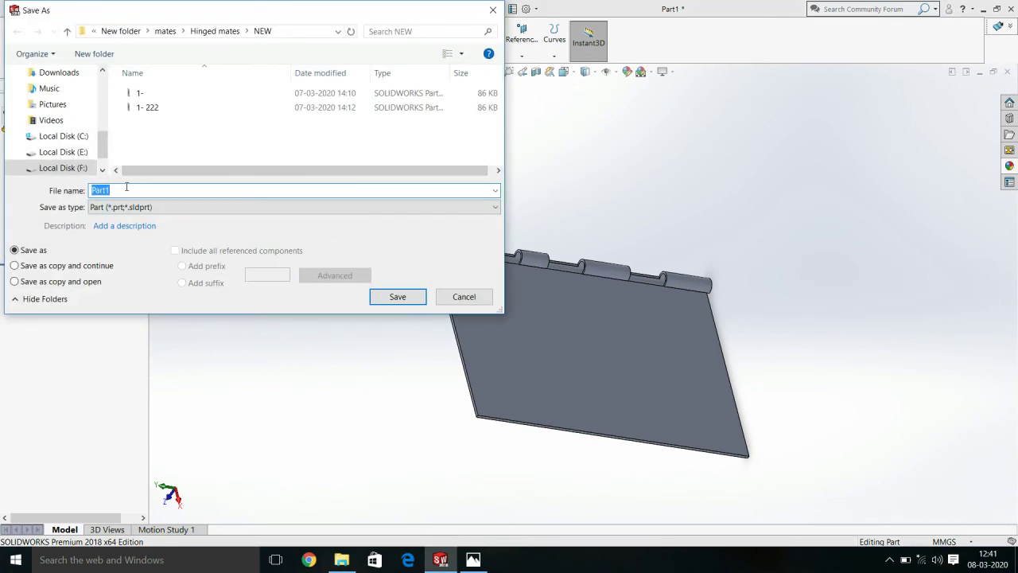
{"action": "type", "text": "1"}
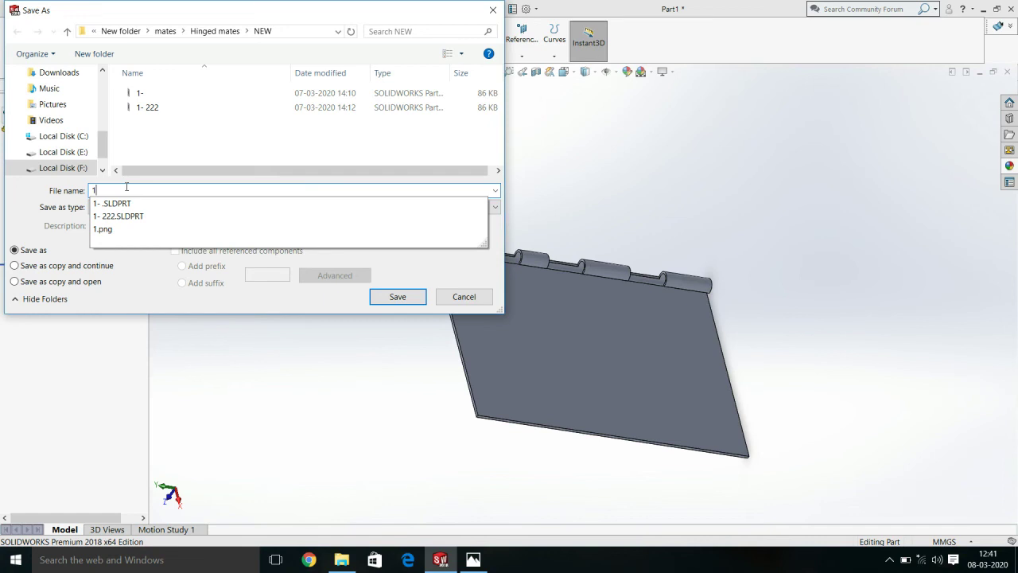
{"action": "key", "text": "BackSpace"}
{"action": "type", "text": "part-"}
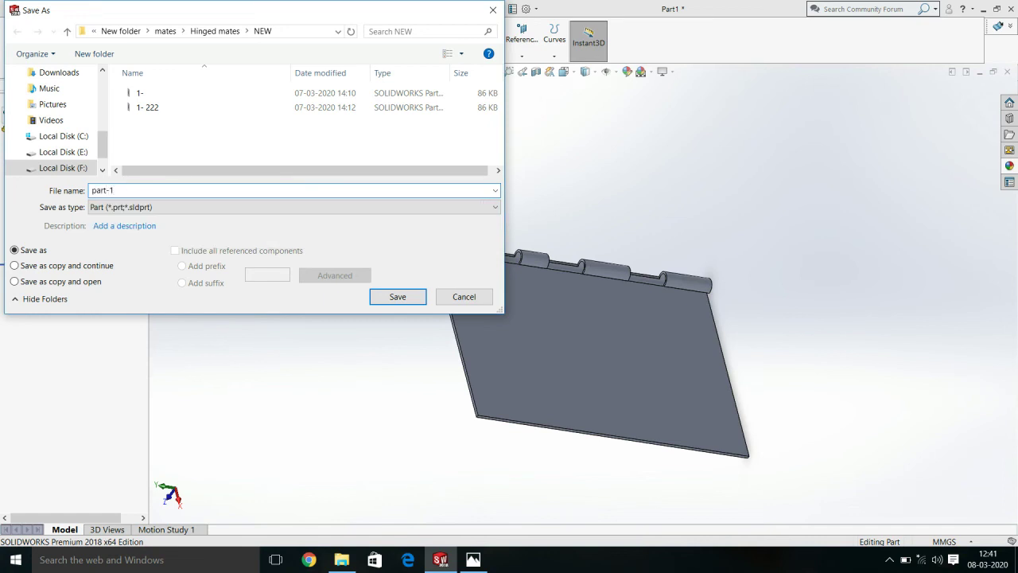
{"action": "key", "text": "Return"}
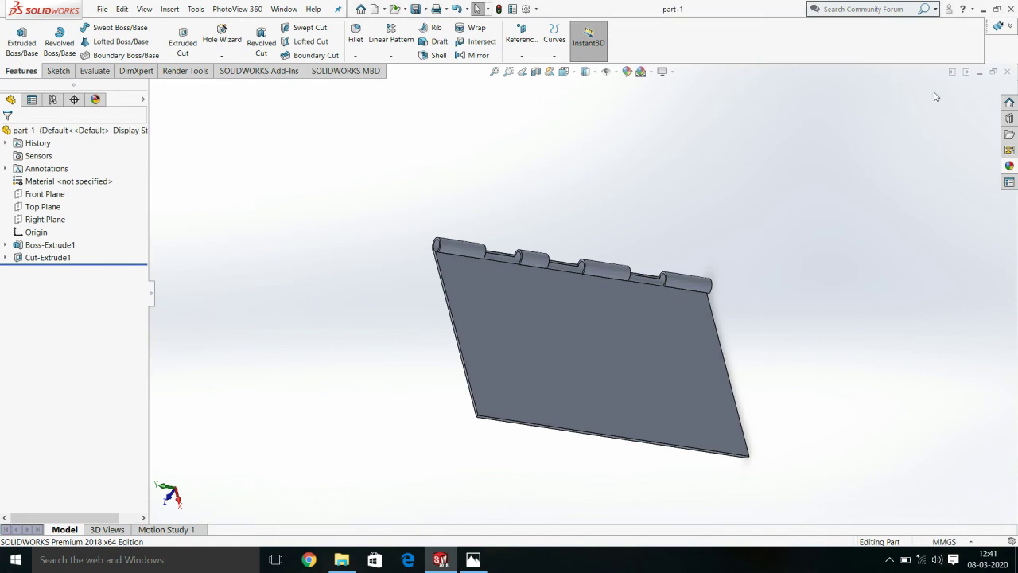
{"action": "left_click", "coordinate": [1008, 78]}
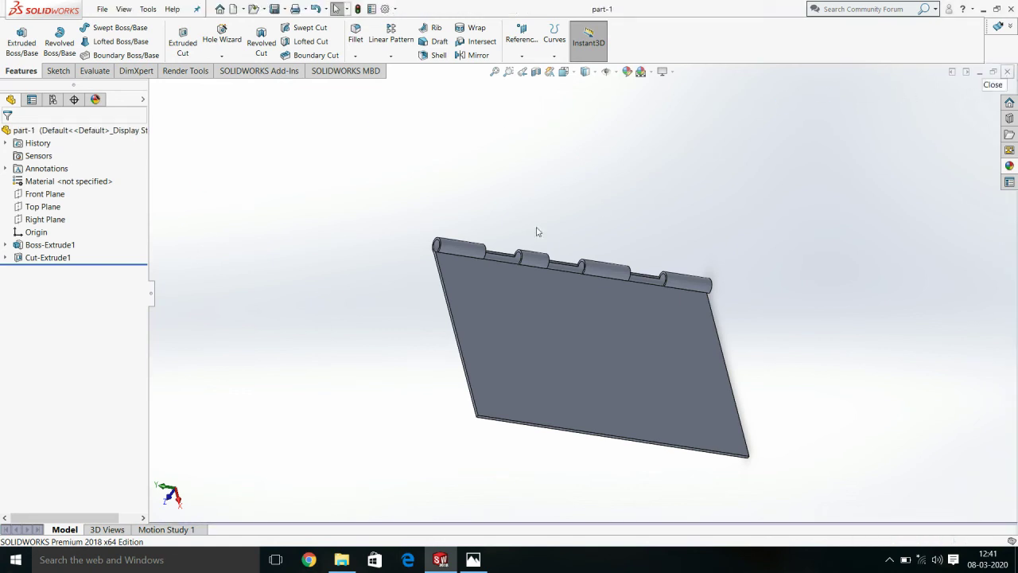
{"action": "left_click", "coordinate": [102, 8]}
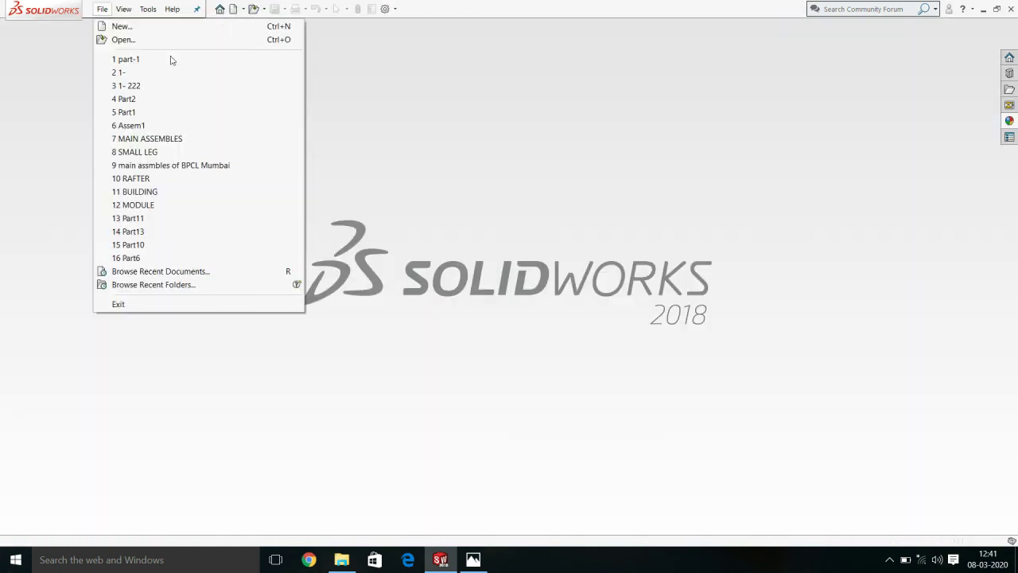
Create a new assembly and choose hinge leaf file 1- to insert
{"action": "left_click", "coordinate": [141, 29]}
{"action": "double_click", "coordinate": [262, 209]}
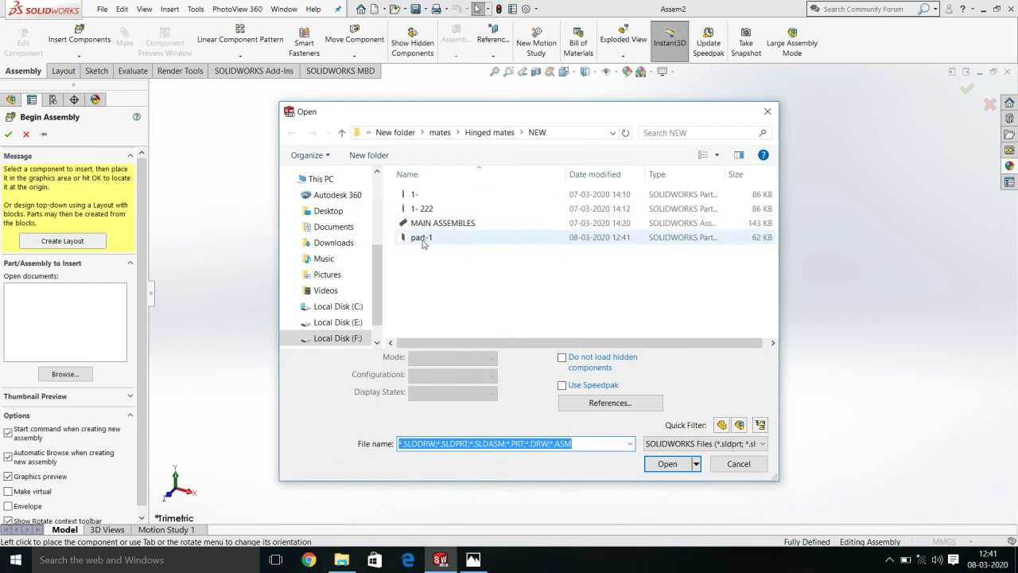
{"action": "double_click", "coordinate": [416, 194]}
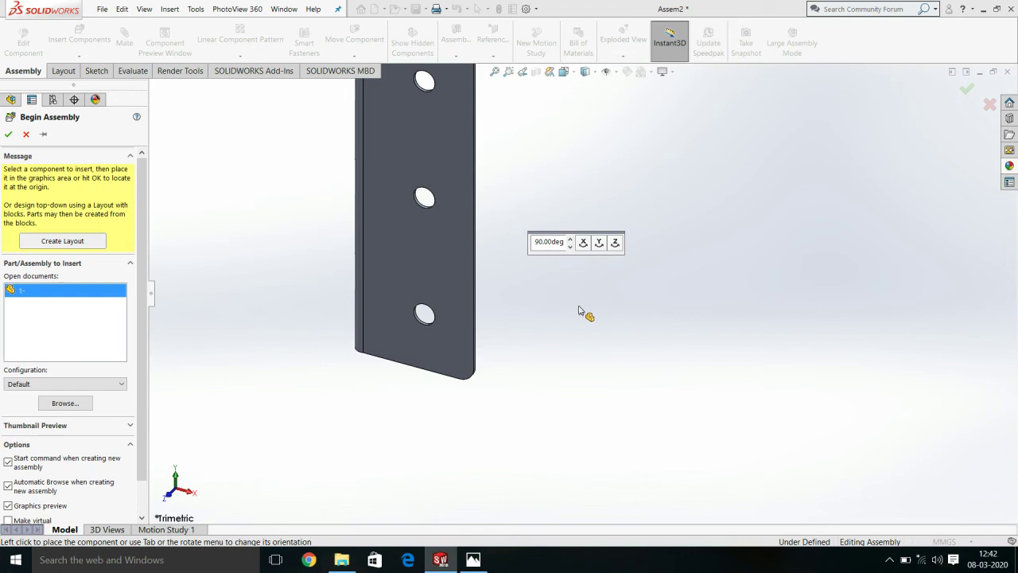
Rotate the leaf preview in 90° X/Y/Z steps until it lies flat, knuckles left, then place it
{"action": "left_click", "coordinate": [602, 246]}
{"action": "left_click", "coordinate": [602, 246]}
{"action": "left_click", "coordinate": [616, 245]}
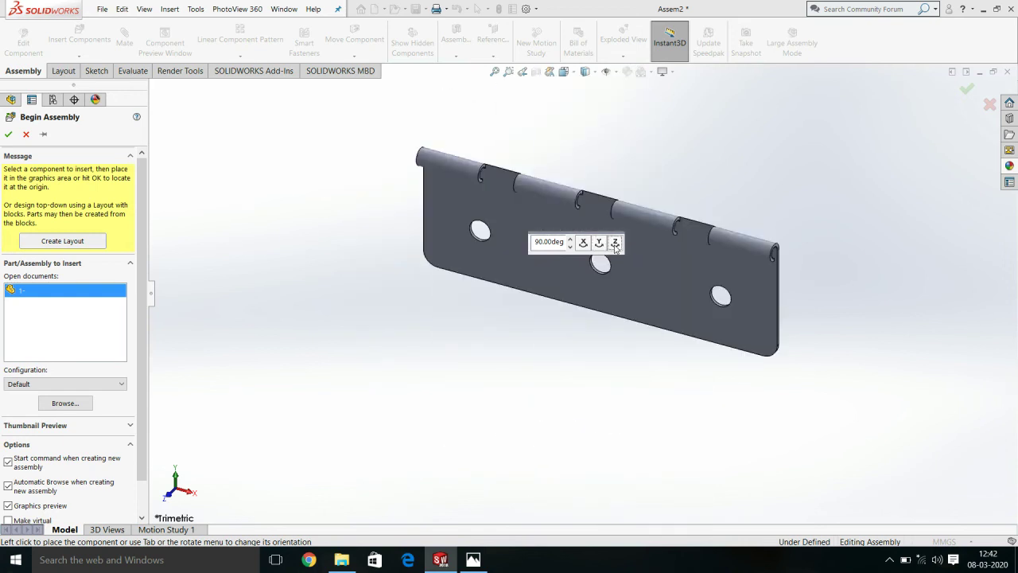
{"action": "left_click", "coordinate": [616, 246]}
{"action": "left_click", "coordinate": [588, 247]}
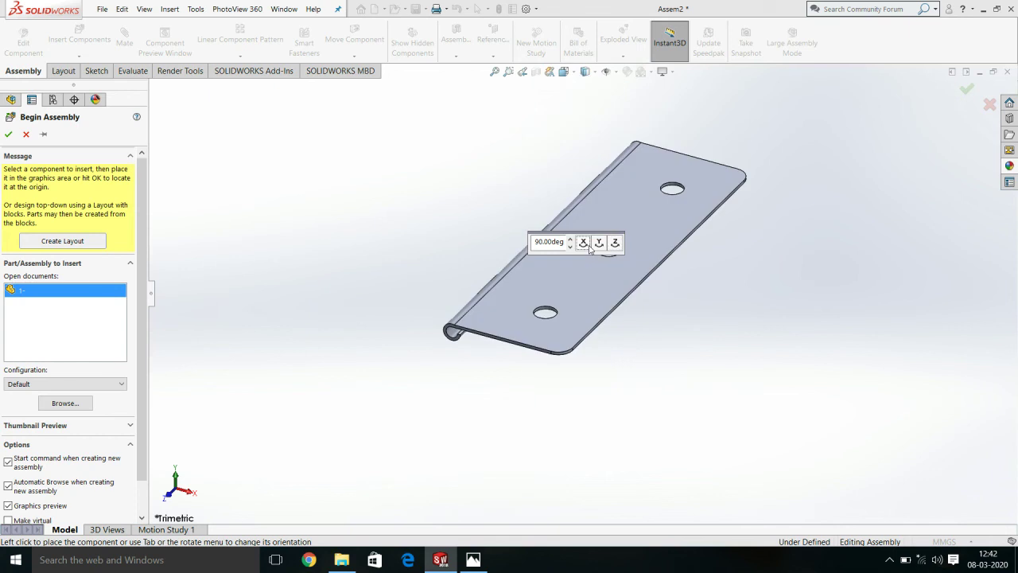
{"action": "left_click", "coordinate": [596, 247]}
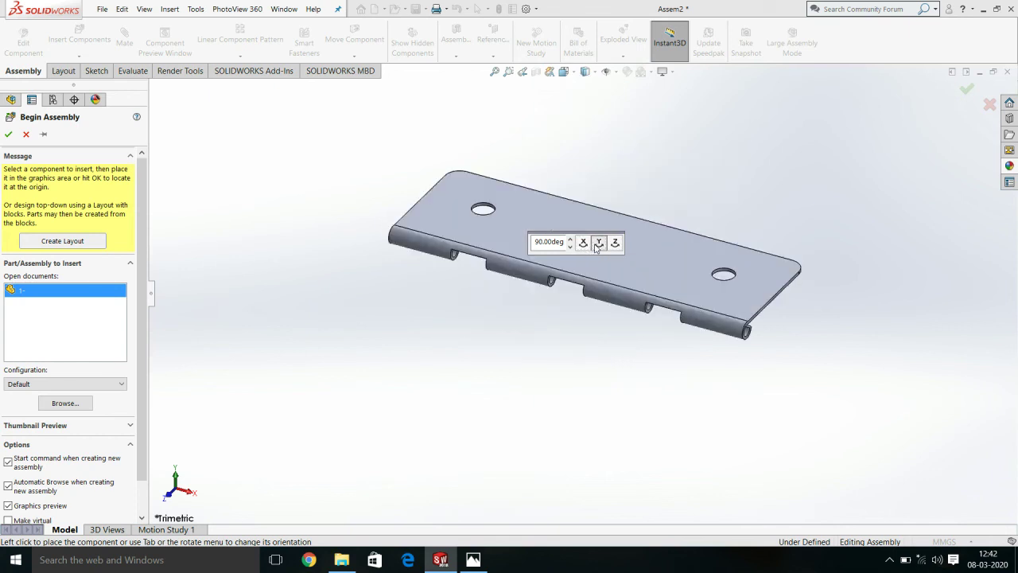
{"action": "left_click", "coordinate": [596, 247]}
{"action": "left_click", "coordinate": [617, 244]}
{"action": "left_click", "coordinate": [617, 244]}
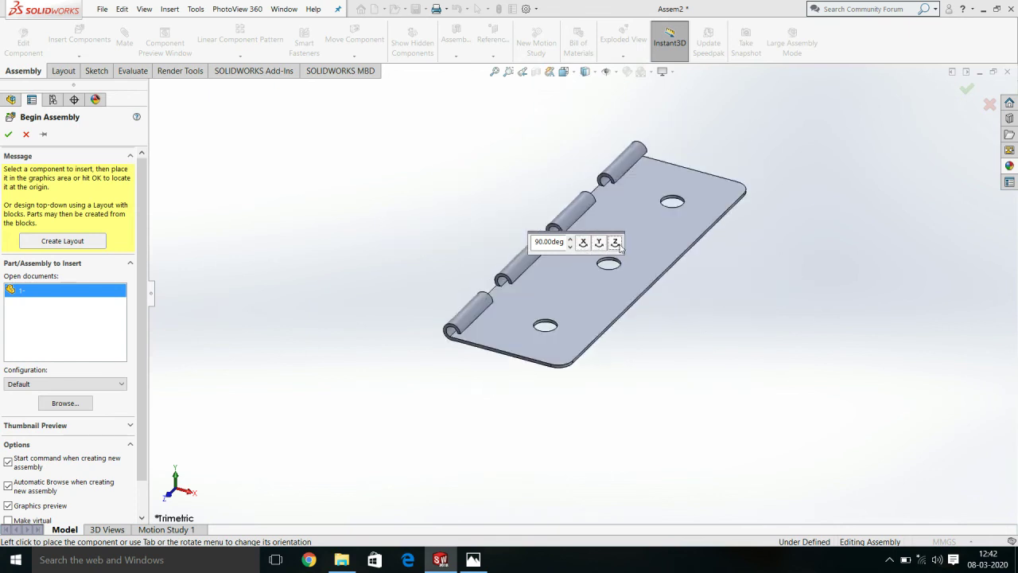
{"action": "left_click", "coordinate": [517, 322]}
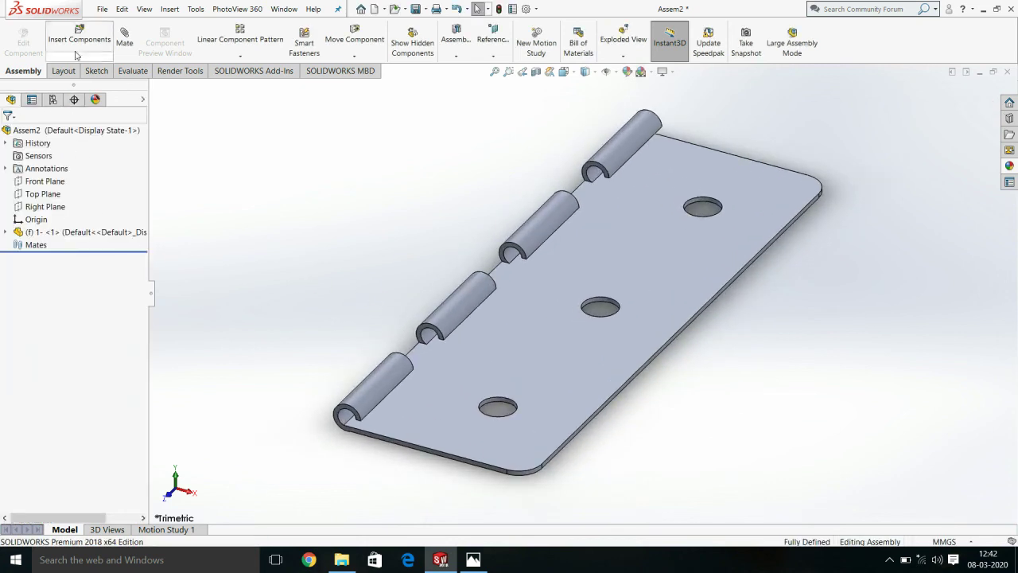
{"action": "left_click", "coordinate": [78, 36]}
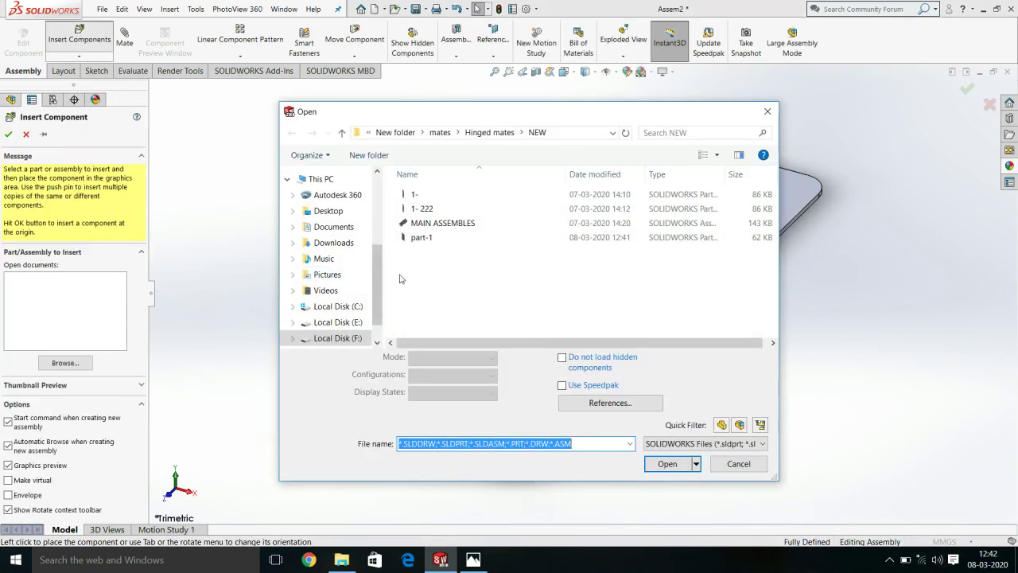
Insert hinge leaf 1- 222 beside the first leaf and fit the view
{"action": "double_click", "coordinate": [422, 208]}
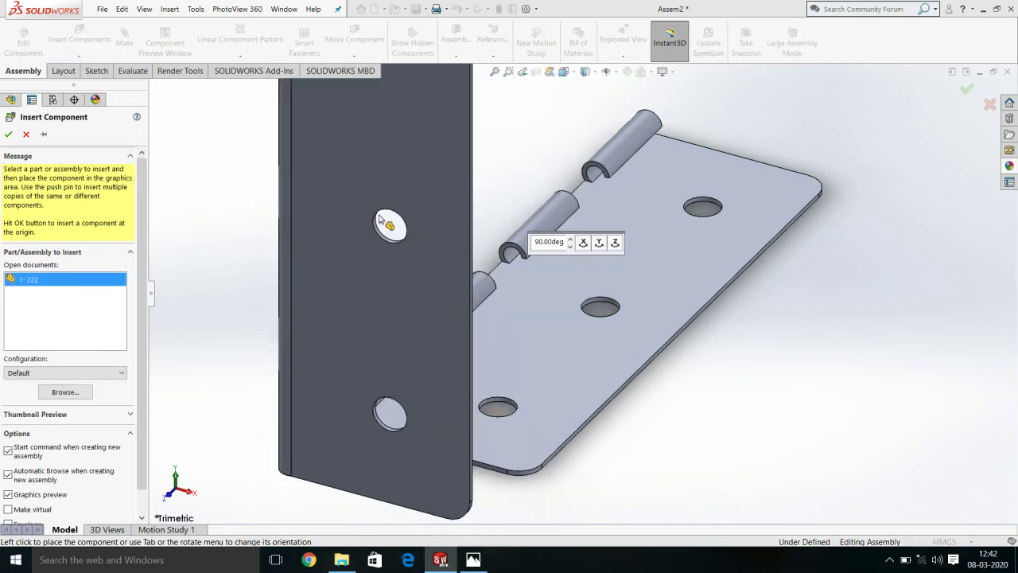
{"action": "left_click", "coordinate": [380, 220]}
{"action": "key", "text": "f"}
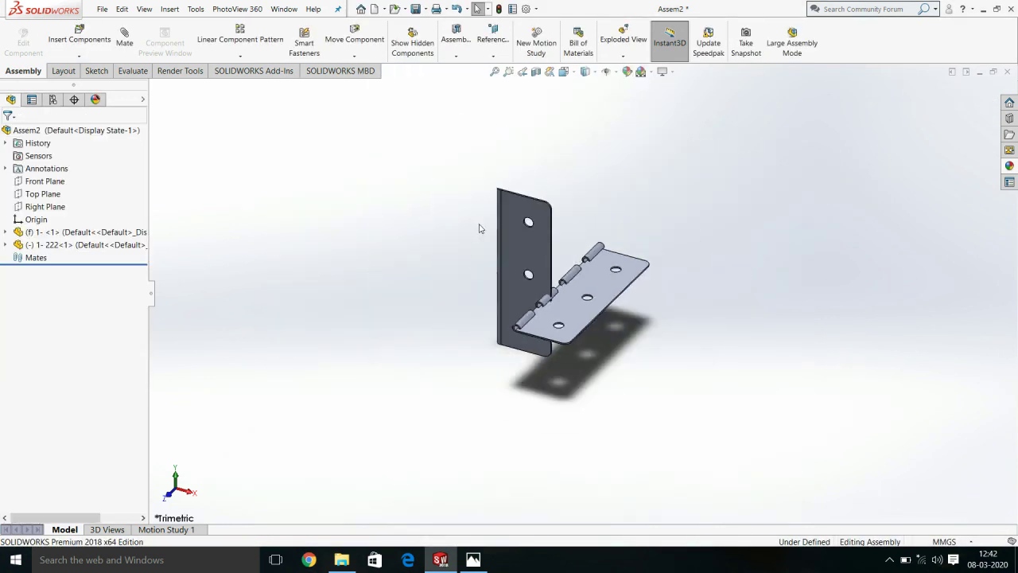
{"action": "left_click", "coordinate": [354, 55]}
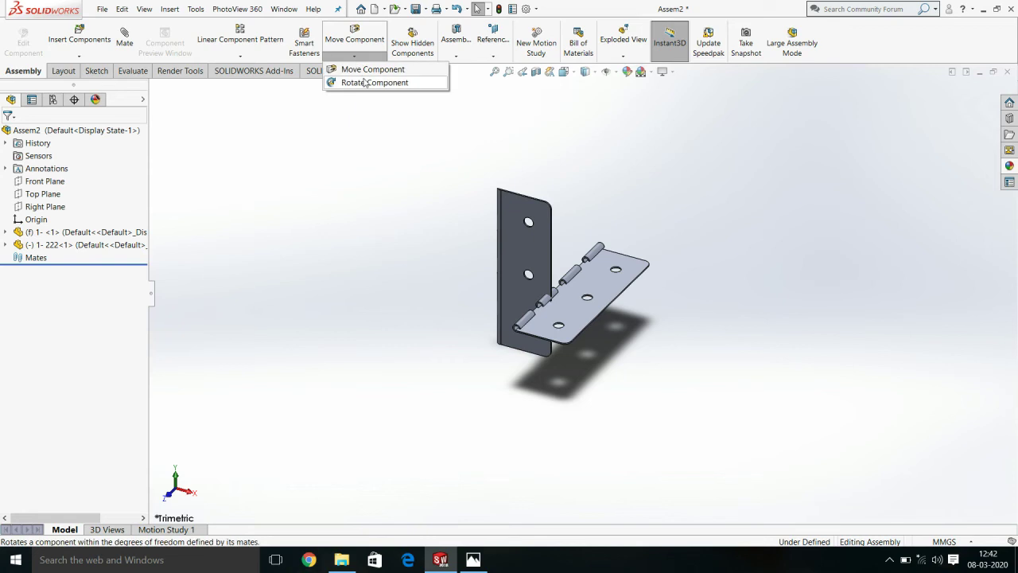
{"action": "left_click", "coordinate": [366, 82]}
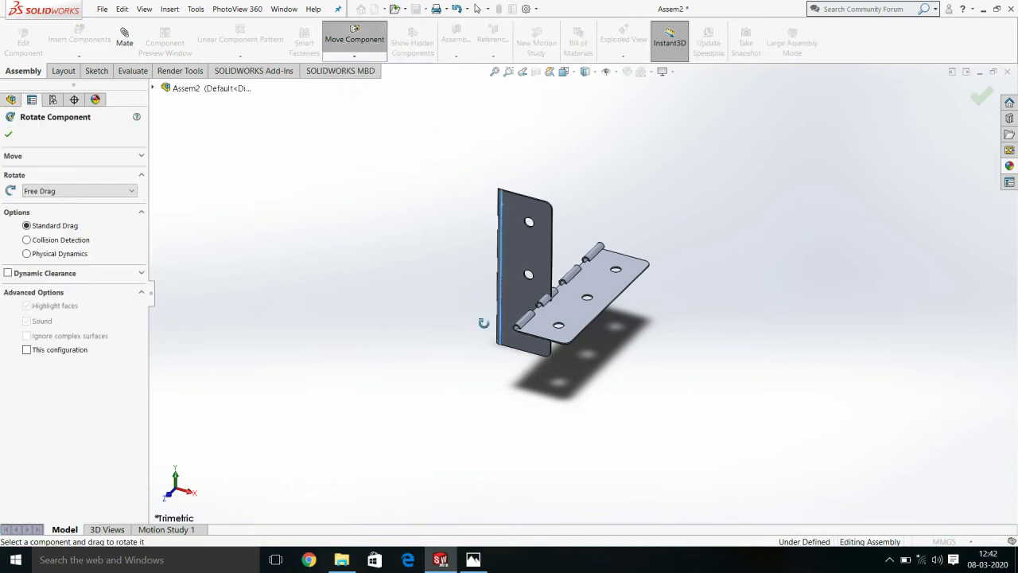
Free-drag rotate leaf 1- 222 toward the fixed leaf's knuckles, then select both leaves
{"action": "left_click_drag", "start_coordinate": [488, 307], "coordinate": [533, 400]}
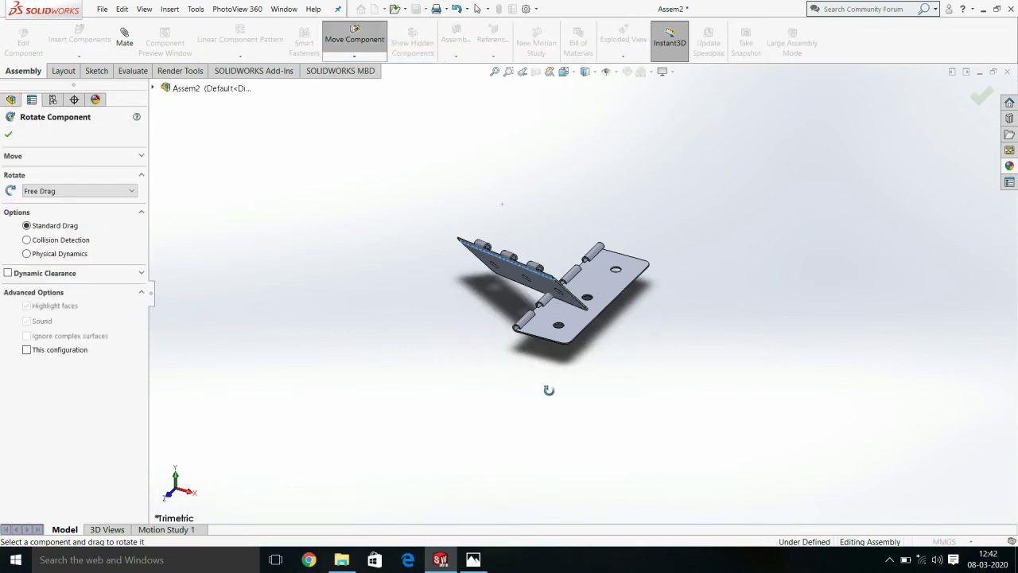
{"action": "left_click_drag", "start_coordinate": [510, 305], "coordinate": [517, 527]}
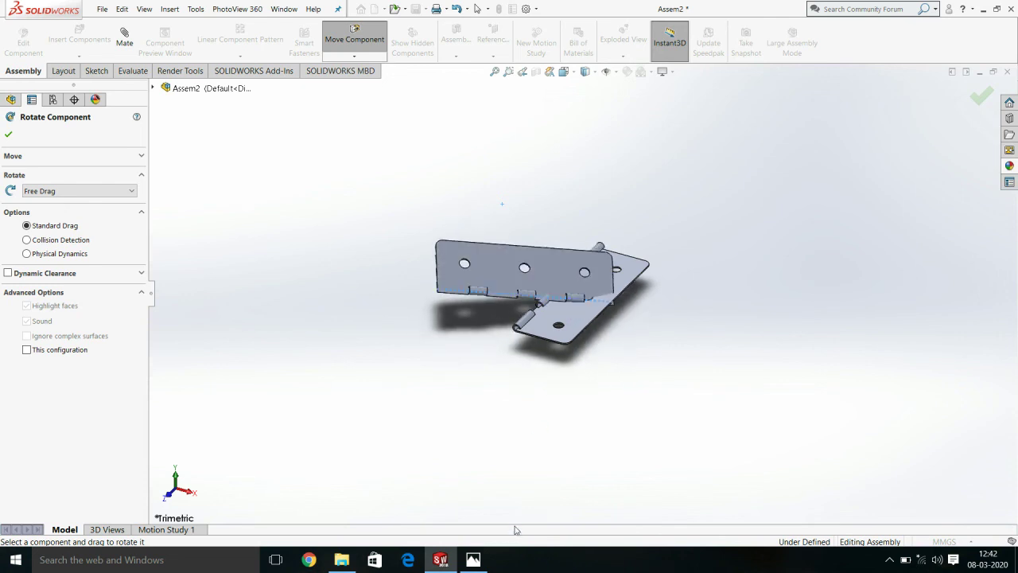
{"action": "left_click_drag", "start_coordinate": [517, 528], "coordinate": [511, 470]}
{"action": "key", "text": "Escape"}
{"action": "left_click", "coordinate": [525, 254]}
{"action": "left_click", "coordinate": [557, 322], "text": "ctrl"}
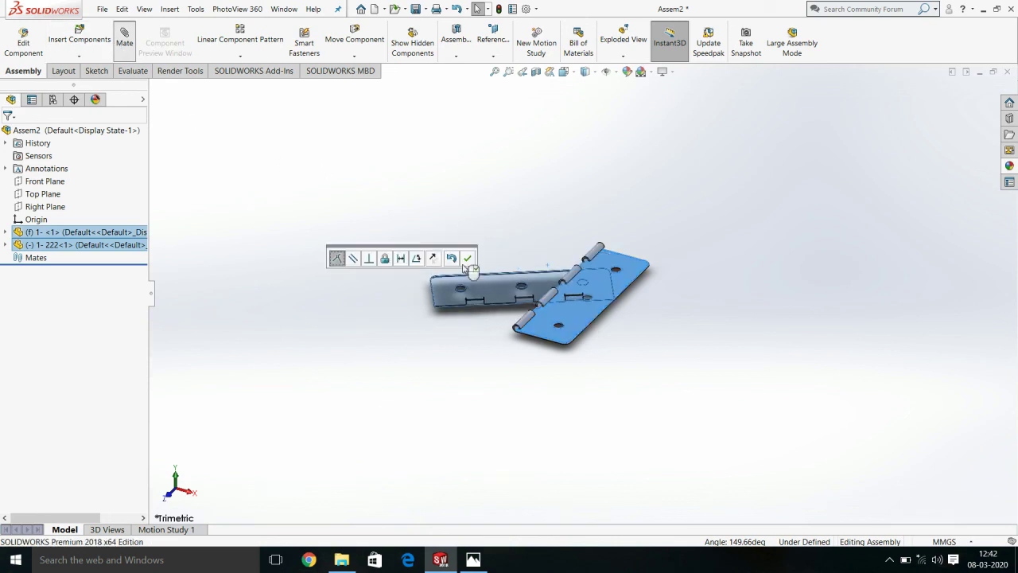
Accept the coincident mate between the two leaves
{"action": "left_click", "coordinate": [467, 259]}
{"action": "scroll", "coordinate": [482, 310], "scroll_direction": "down", "scroll_amount": 2}
{"action": "scroll", "coordinate": [482, 310], "scroll_direction": "down", "scroll_amount": 3}
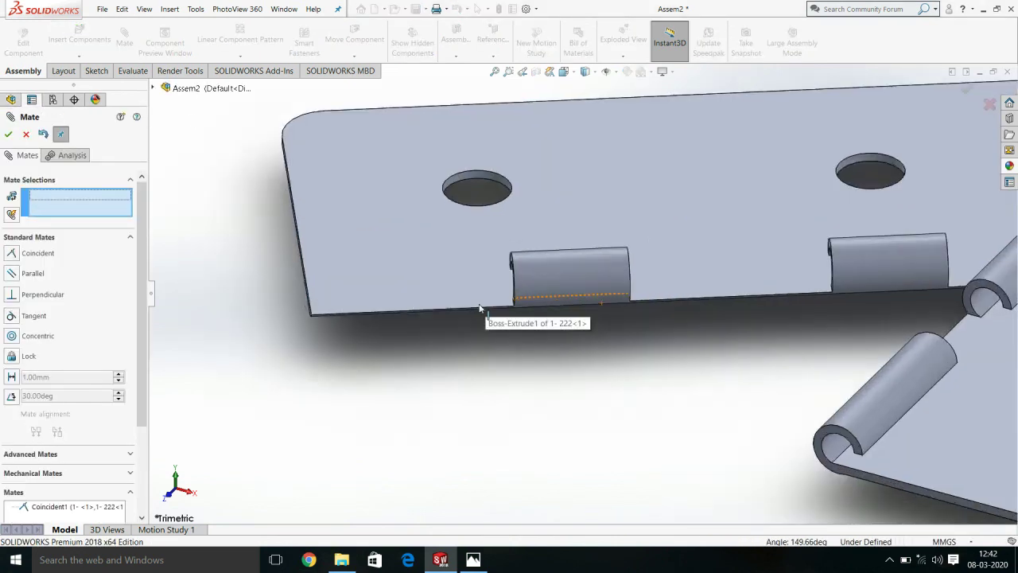
{"action": "scroll", "coordinate": [478, 311], "scroll_direction": "down", "scroll_amount": 3}
{"action": "scroll", "coordinate": [476, 310], "scroll_direction": "down", "scroll_amount": 3}
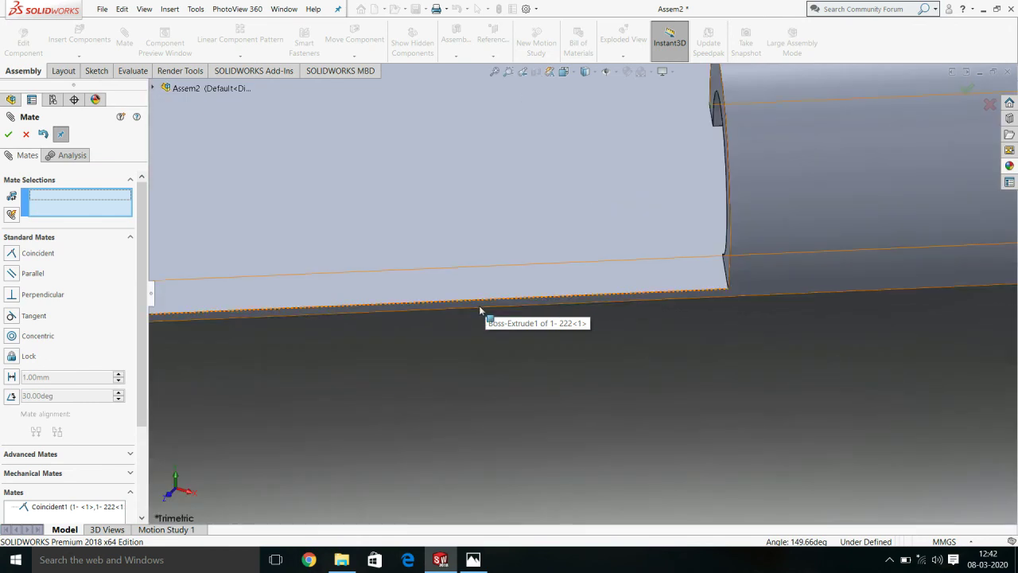
Add a tangent mate between faces of the two leaves
{"action": "left_click", "coordinate": [479, 316]}
{"action": "scroll", "coordinate": [479, 316], "scroll_direction": "up", "scroll_amount": 3}
{"action": "scroll", "coordinate": [509, 340], "scroll_direction": "up", "scroll_amount": 3}
{"action": "scroll", "coordinate": [681, 340], "scroll_direction": "down", "scroll_amount": 2}
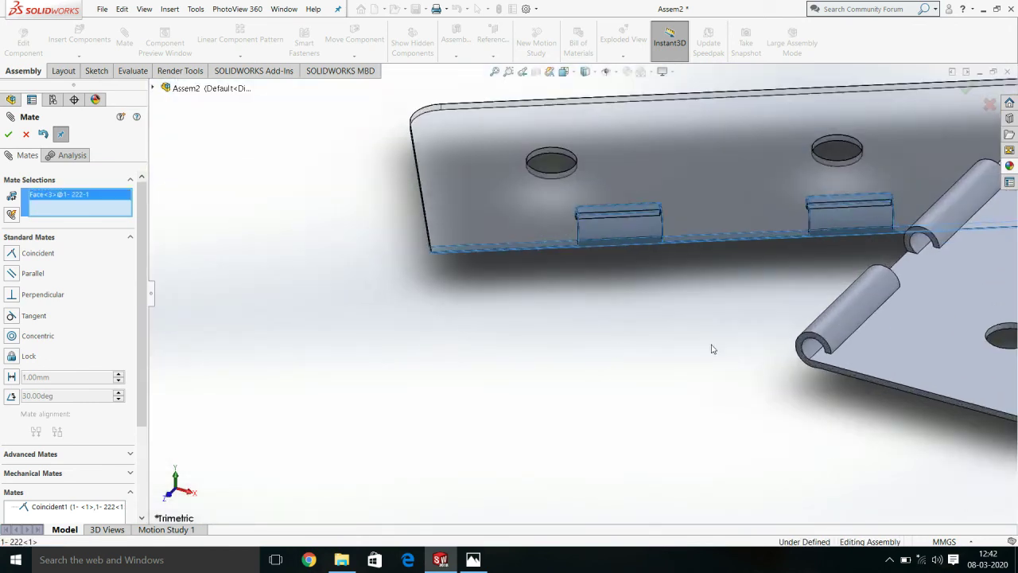
{"action": "scroll", "coordinate": [846, 367], "scroll_direction": "down", "scroll_amount": 2}
{"action": "scroll", "coordinate": [845, 367], "scroll_direction": "down", "scroll_amount": 2}
{"action": "scroll", "coordinate": [854, 342], "scroll_direction": "up", "scroll_amount": 2}
{"action": "scroll", "coordinate": [843, 350], "scroll_direction": "up", "scroll_amount": 2}
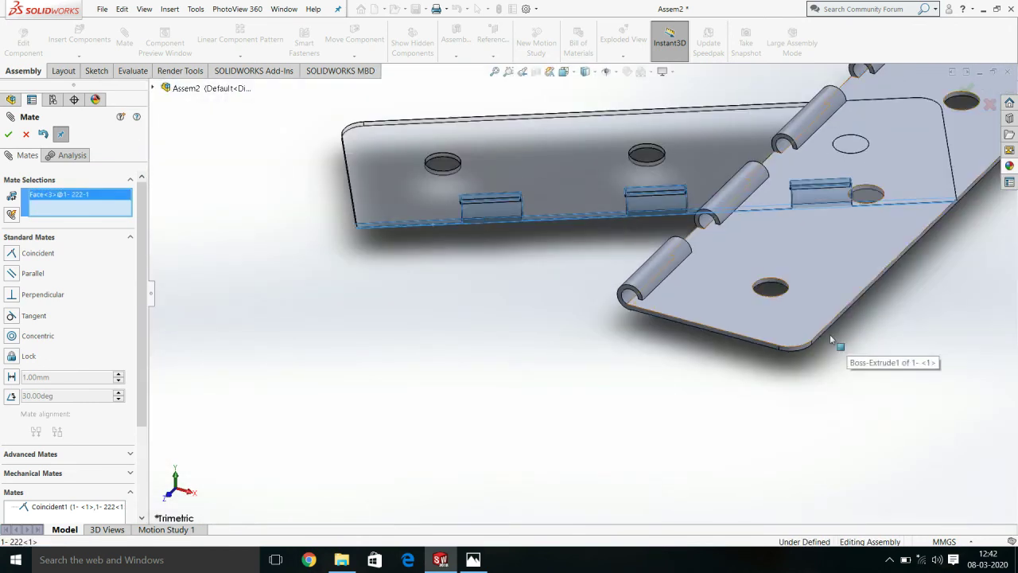
{"action": "scroll", "coordinate": [763, 326], "scroll_direction": "down", "scroll_amount": 2}
{"action": "scroll", "coordinate": [764, 330], "scroll_direction": "down", "scroll_amount": 2}
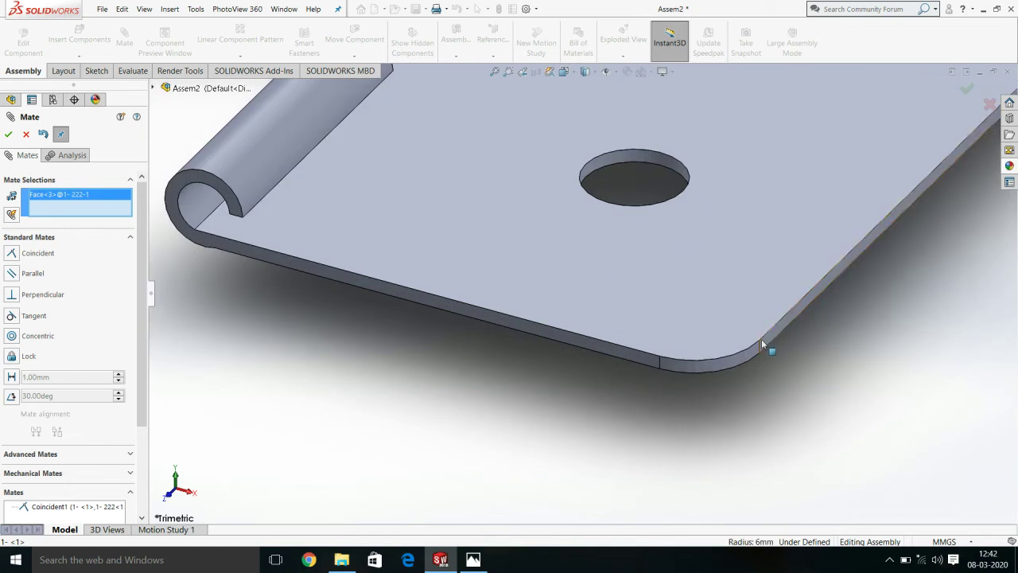
{"action": "left_click", "coordinate": [768, 344]}
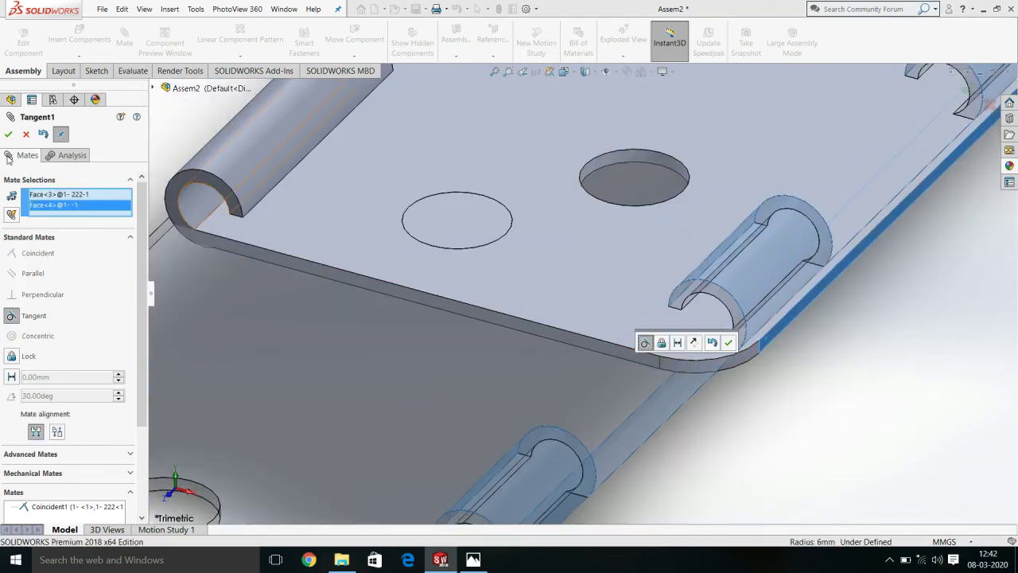
{"action": "left_click", "coordinate": [8, 134]}
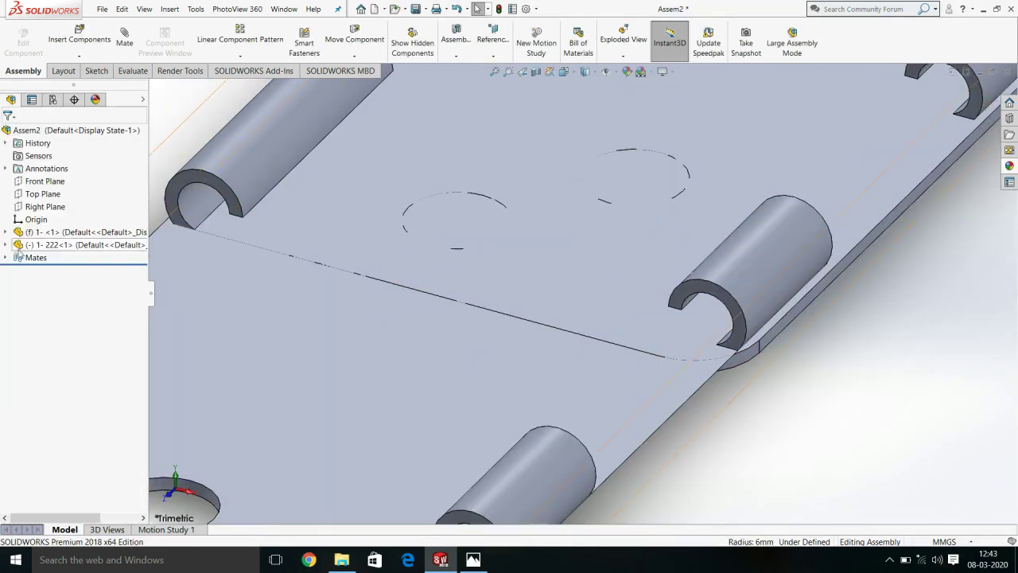
Select Tangent1 in the Mates folder and delete it
{"action": "left_click", "coordinate": [6, 258]}
{"action": "left_click", "coordinate": [48, 283]}
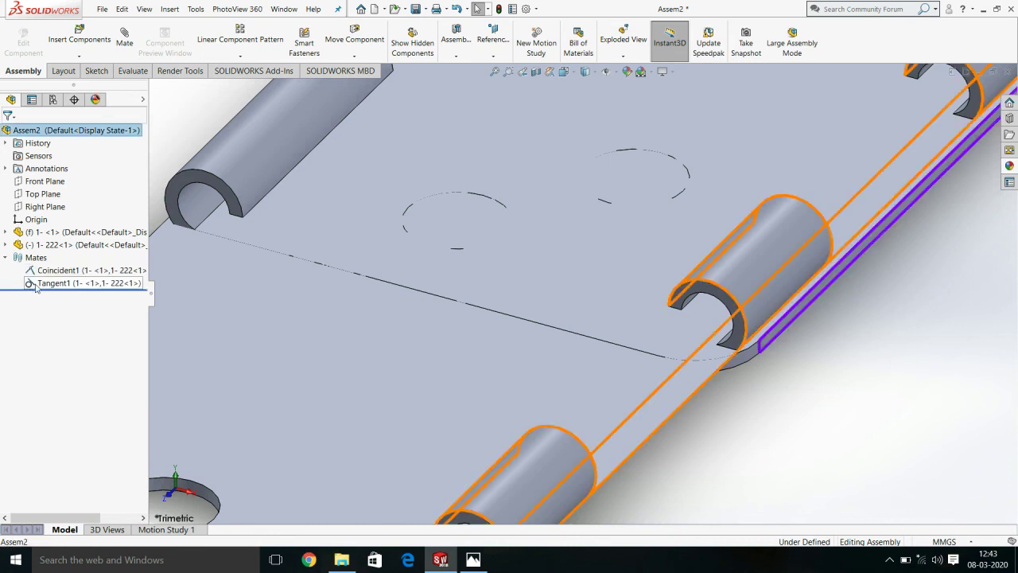
{"action": "key", "text": "Delete"}
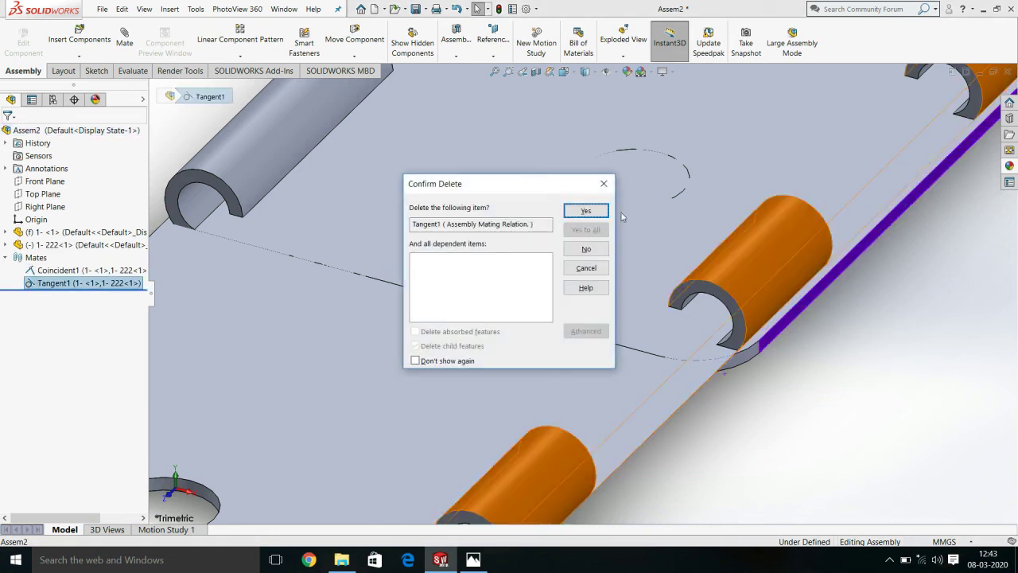
Confirm deleting Tangent1, then delete Coincident1 as well
{"action": "left_click", "coordinate": [586, 211]}
{"action": "left_click", "coordinate": [111, 270]}
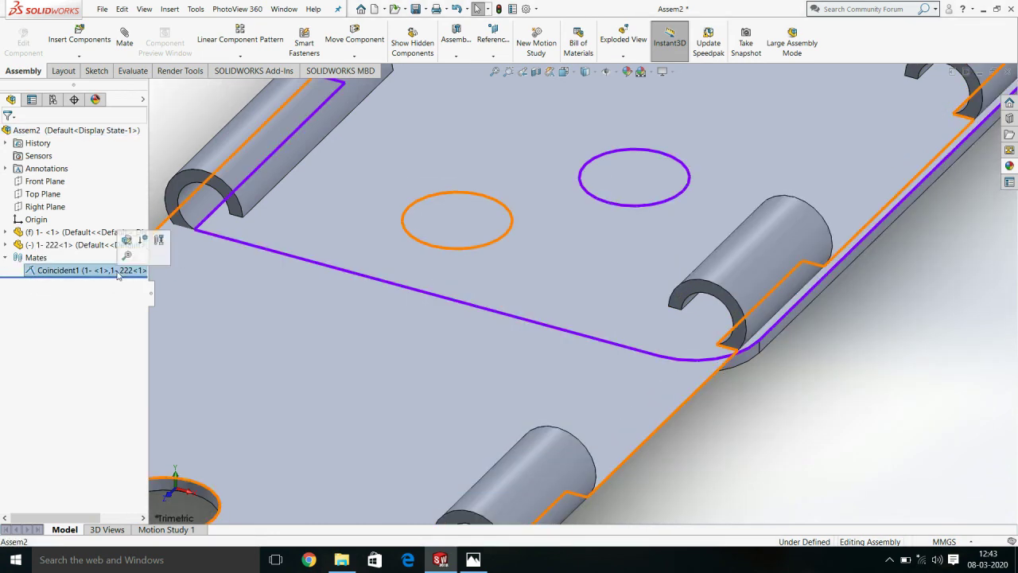
{"action": "key", "text": "Delete"}
{"action": "left_click", "coordinate": [585, 211]}
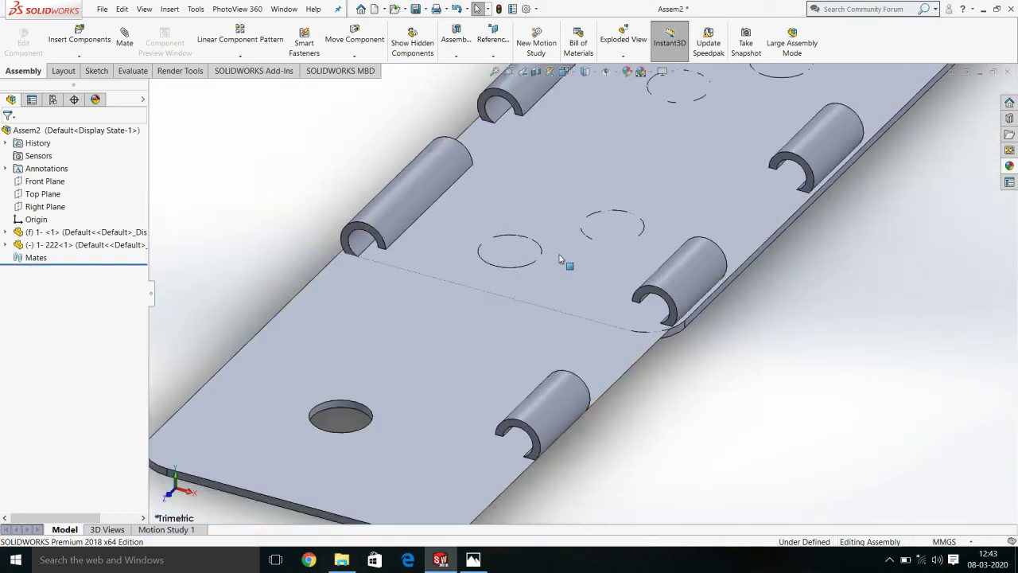
Drag the freed leaf back beside the other one
{"action": "left_click_drag", "start_coordinate": [519, 320], "coordinate": [411, 227]}
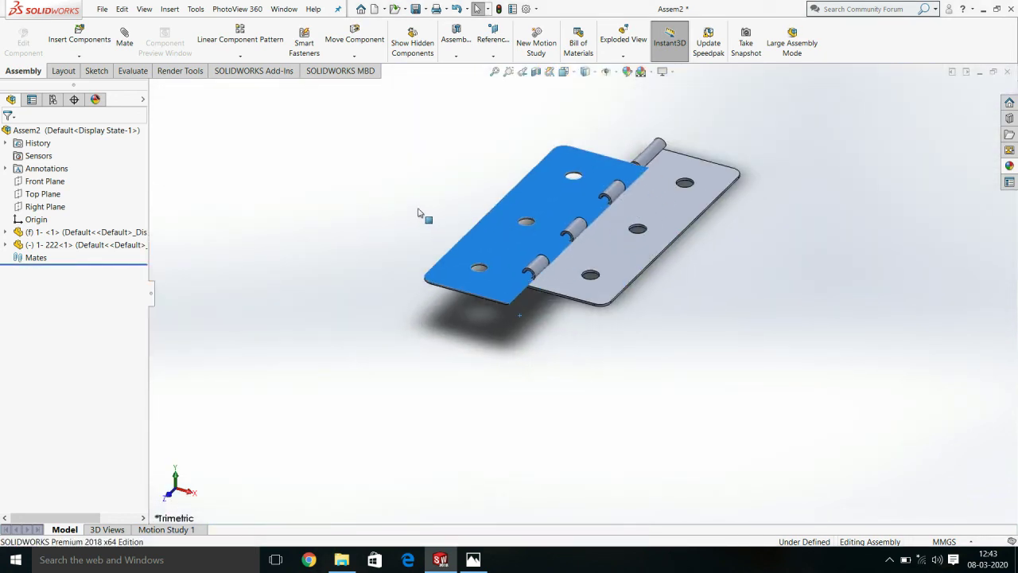
{"action": "scroll", "coordinate": [493, 302], "scroll_direction": "down", "scroll_amount": 2}
{"action": "scroll", "coordinate": [400, 263], "scroll_direction": "down", "scroll_amount": 2}
{"action": "scroll", "coordinate": [479, 167], "scroll_direction": "down", "scroll_amount": 2}
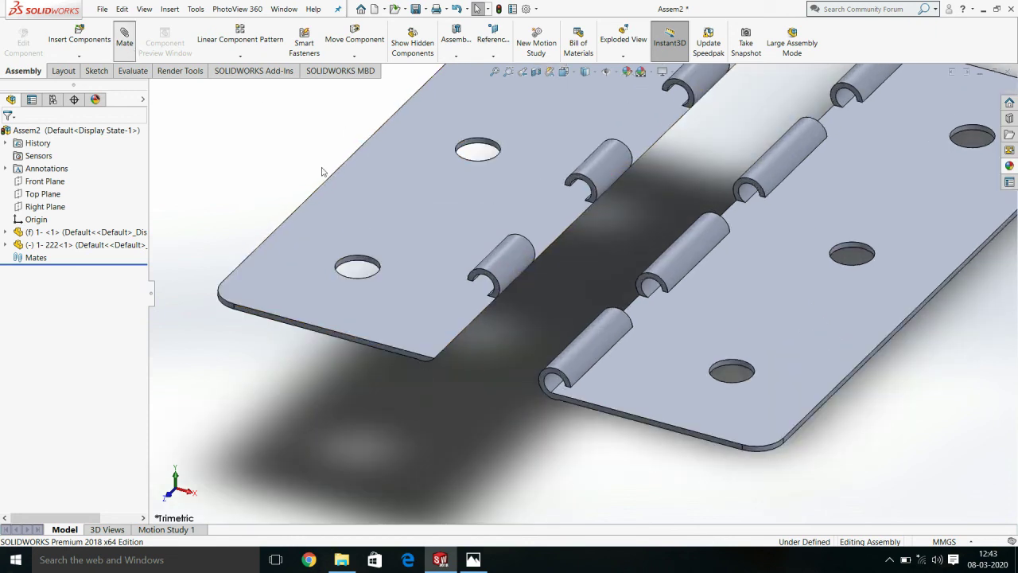
{"action": "scroll", "coordinate": [62, 394], "scroll_direction": "down", "scroll_amount": 3}
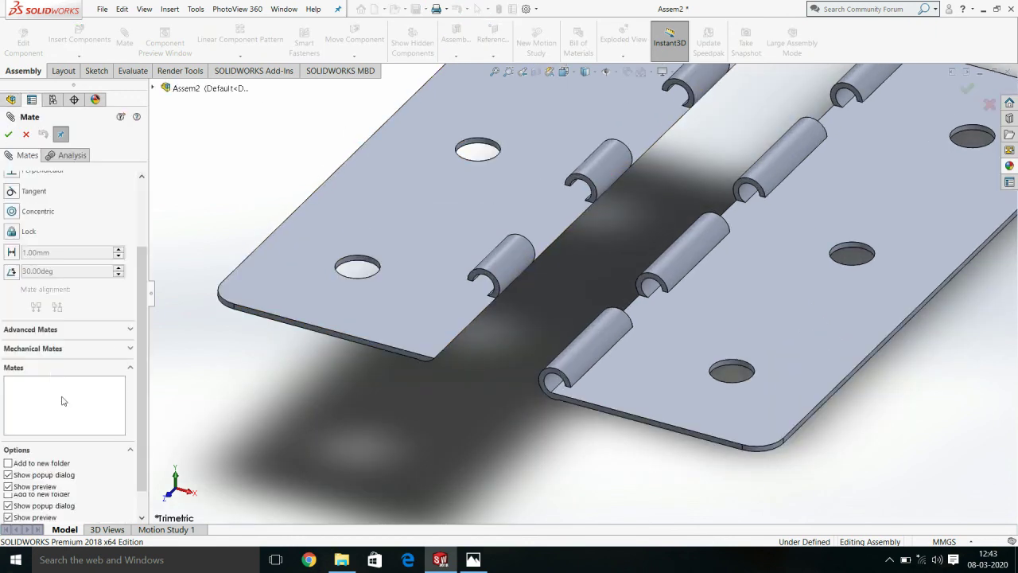
Choose the Hinge mechanical mate and set both leaves' edge faces as coincident
{"action": "left_click", "coordinate": [42, 350]}
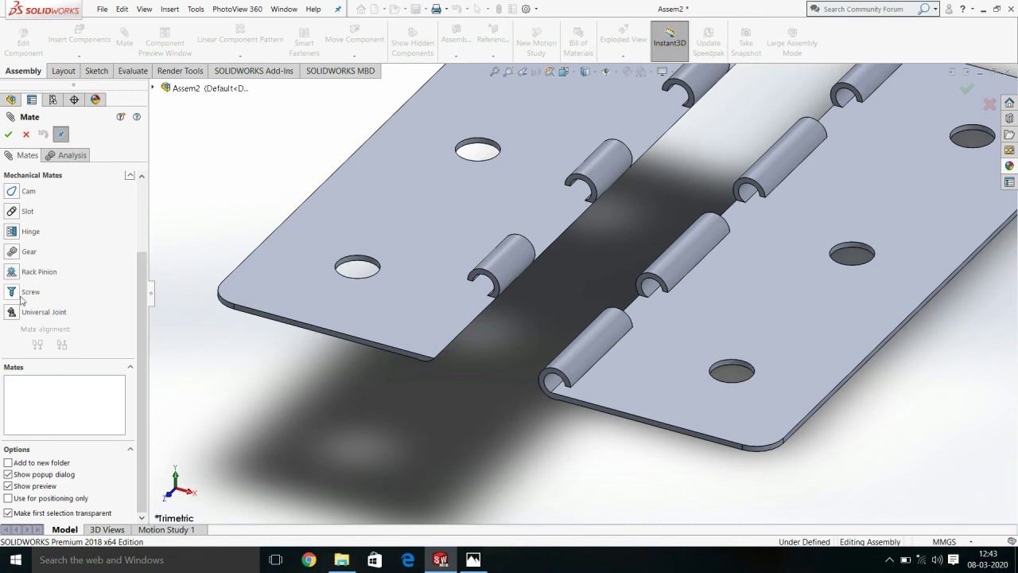
{"action": "left_click", "coordinate": [12, 231]}
{"action": "scroll", "coordinate": [54, 209], "scroll_direction": "up", "scroll_amount": 2}
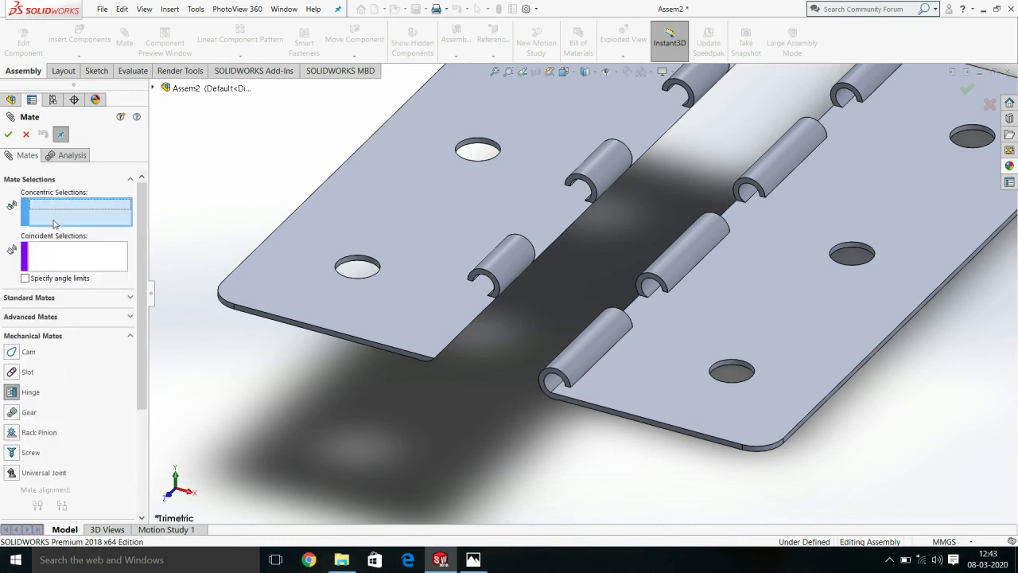
{"action": "left_click", "coordinate": [58, 268]}
{"action": "scroll", "coordinate": [417, 357], "scroll_direction": "down", "scroll_amount": 2}
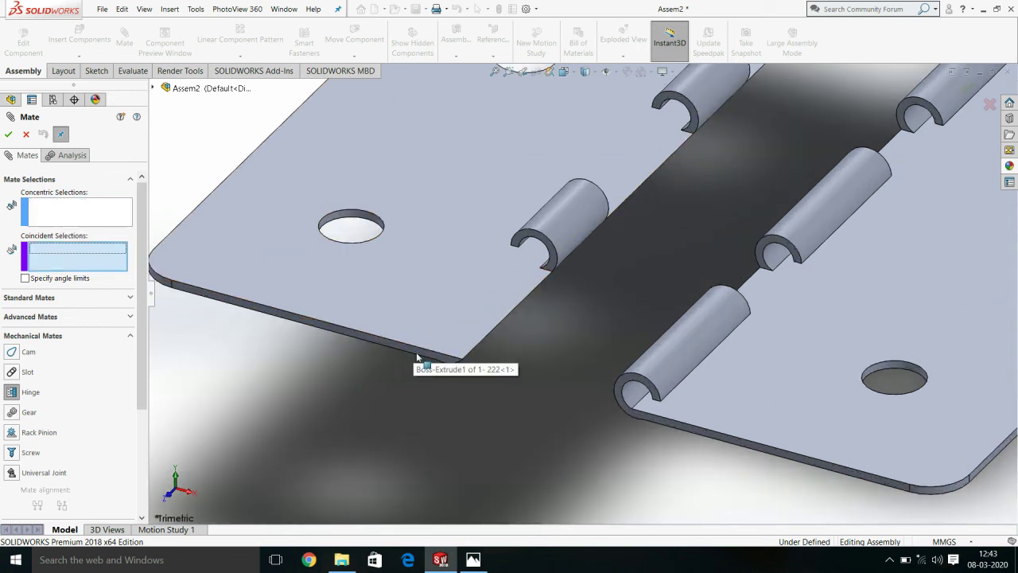
{"action": "scroll", "coordinate": [417, 356], "scroll_direction": "down", "scroll_amount": 2}
{"action": "left_click", "coordinate": [448, 346]}
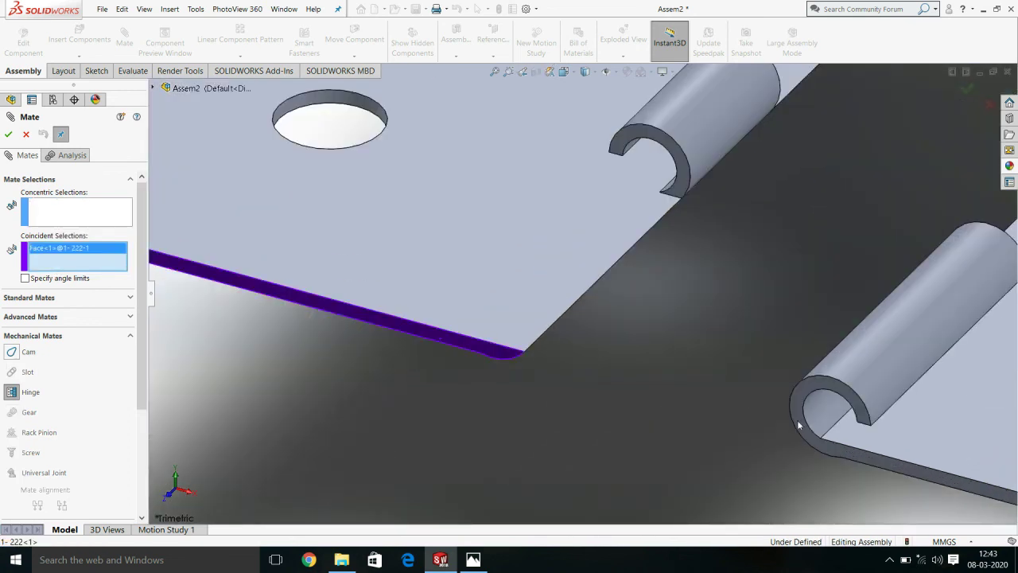
{"action": "left_click", "coordinate": [808, 438]}
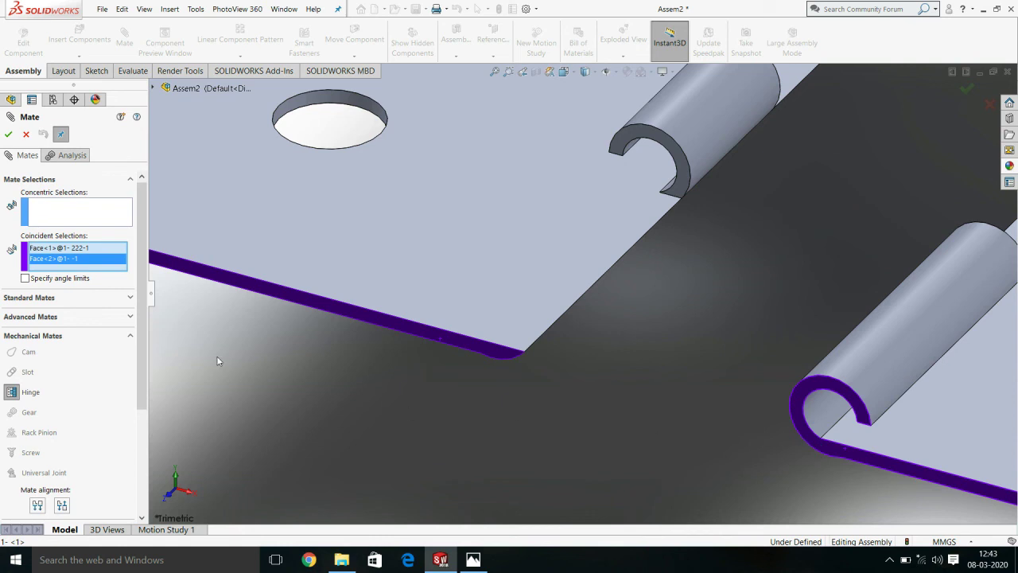
Set the two knuckle cylinders as concentric and accept the Hinge1 mate
{"action": "left_click", "coordinate": [89, 215]}
{"action": "scroll", "coordinate": [588, 263], "scroll_direction": "up", "scroll_amount": 3}
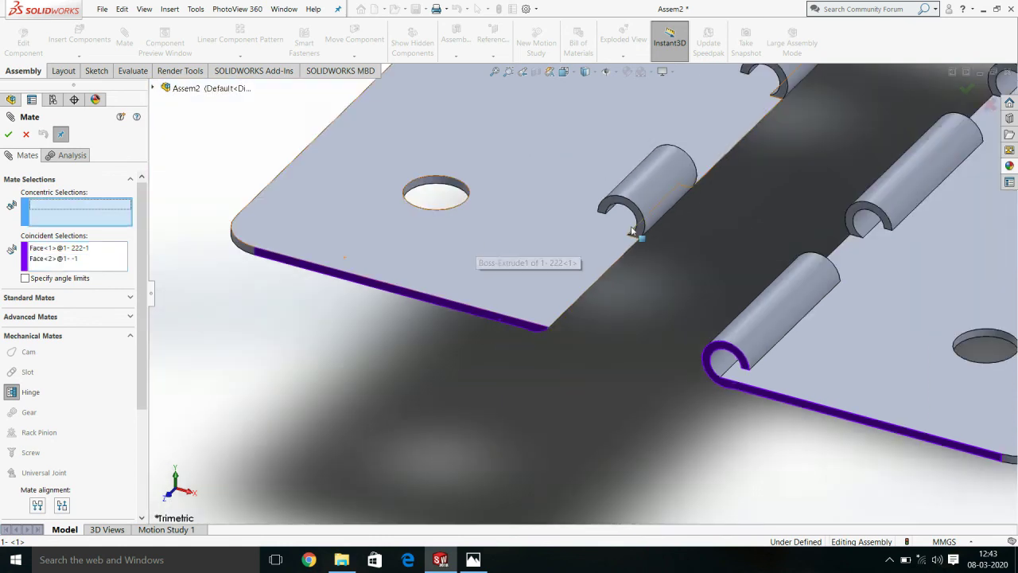
{"action": "left_click", "coordinate": [648, 194]}
{"action": "left_click", "coordinate": [783, 304]}
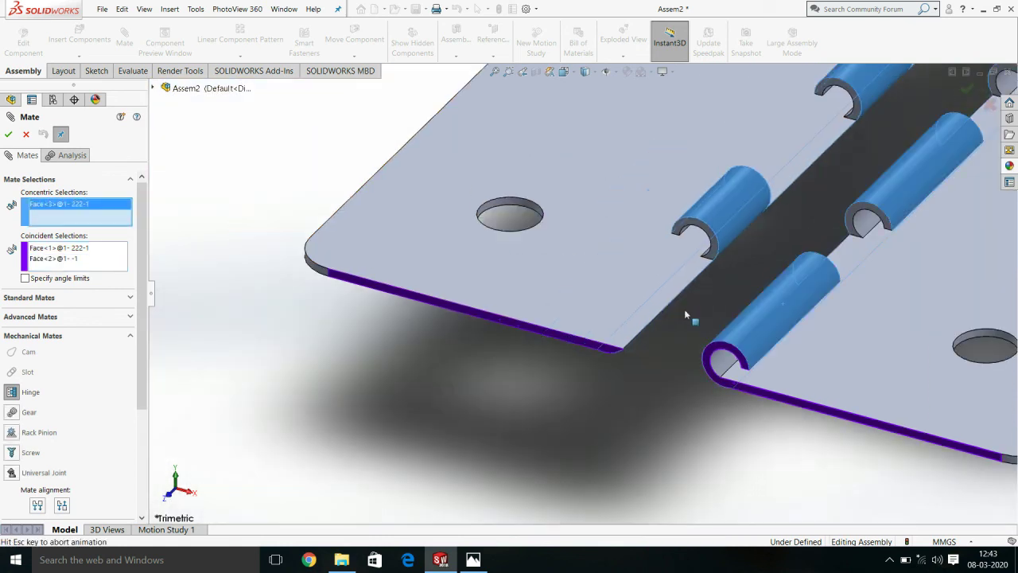
{"action": "scroll", "coordinate": [589, 255], "scroll_direction": "up", "scroll_amount": 5}
{"action": "scroll", "coordinate": [722, 227], "scroll_direction": "down", "scroll_amount": 1}
{"action": "middle_click_drag", "start_coordinate": [750, 250], "coordinate": [668, 267]}
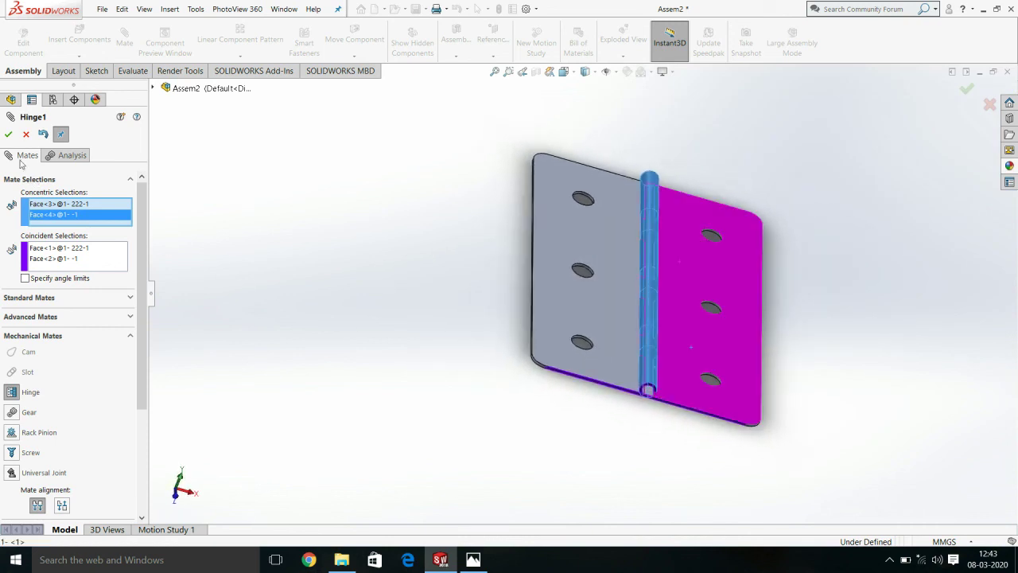
{"action": "left_click", "coordinate": [8, 133]}
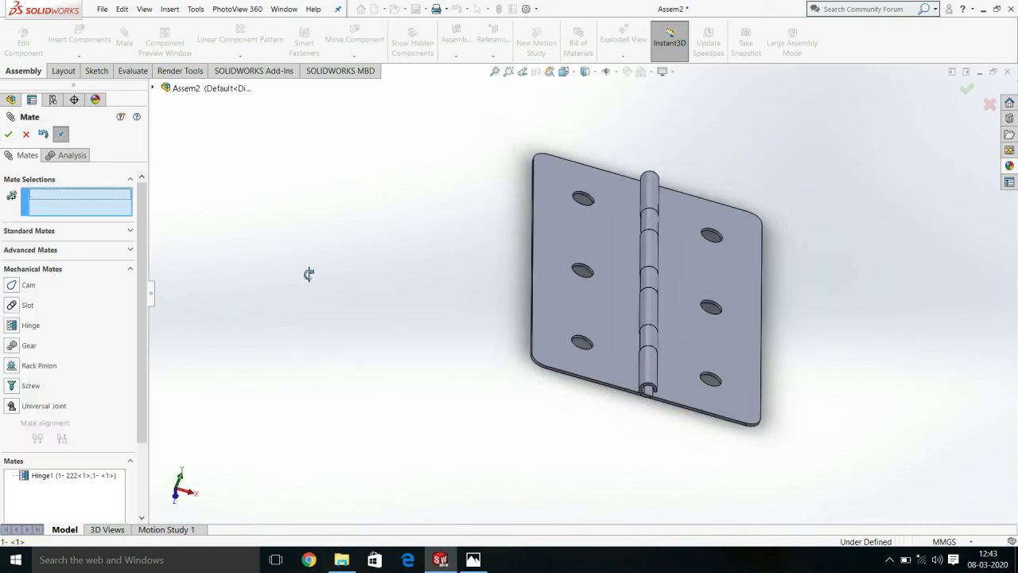
Exit mating, orbit to an angled view, and swing the left leaf upright about the pin
{"action": "key", "text": "Escape"}
{"action": "scroll", "coordinate": [589, 302], "scroll_direction": "up", "scroll_amount": 3}
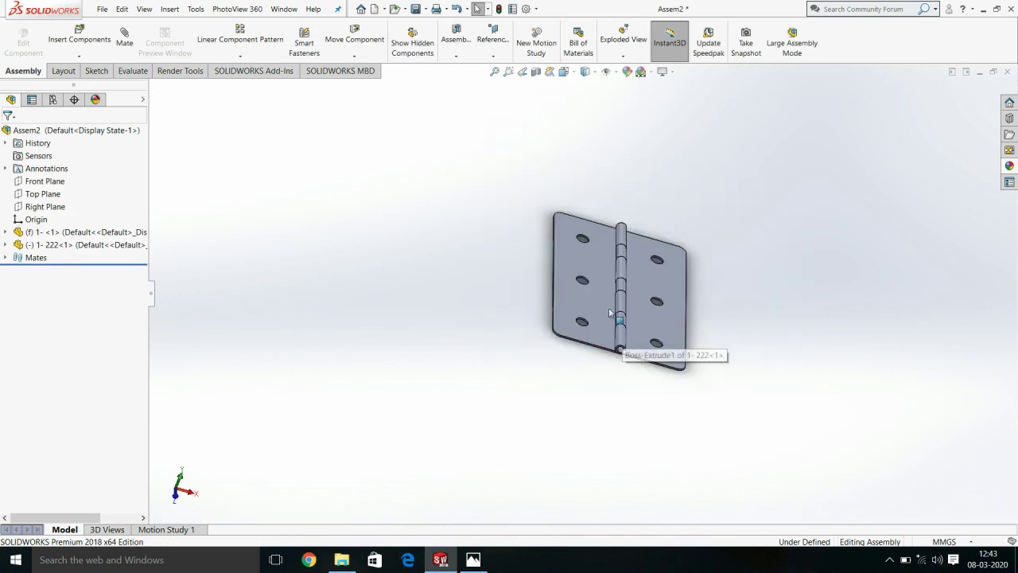
{"action": "middle_click_drag", "start_coordinate": [623, 311], "coordinate": [586, 276]}
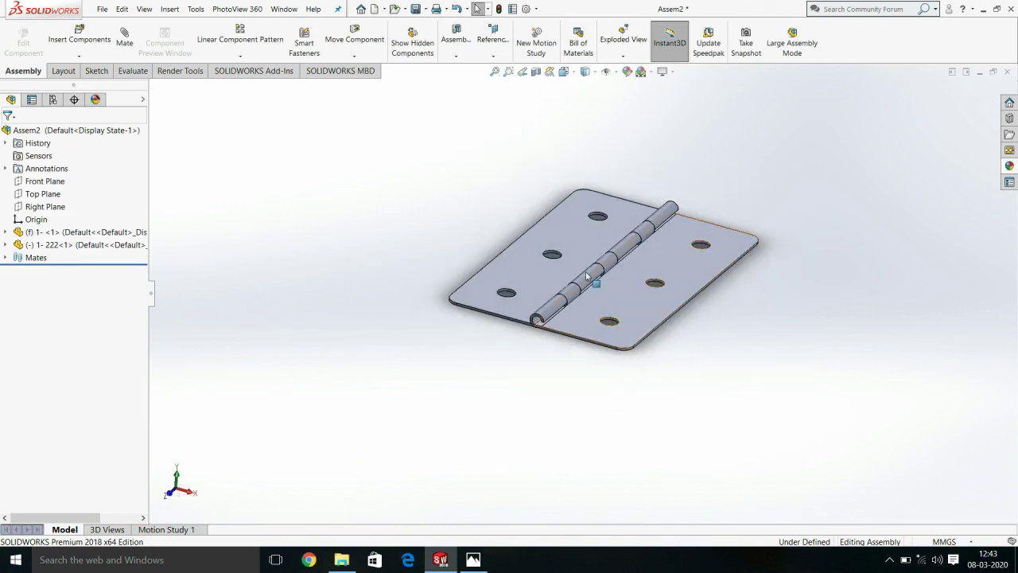
{"action": "left_click_drag", "start_coordinate": [629, 312], "coordinate": [581, 239]}
{"action": "mouse_move", "coordinate": [525, 277]}
{"action": "left_mouse_down"}
{"action": "mouse_move", "coordinate": [638, 299]}
{"action": "mouse_move", "coordinate": [614, 277]}
{"action": "mouse_move", "coordinate": [377, 229]}
{"action": "mouse_move", "coordinate": [579, 335]}
{"action": "mouse_move", "coordinate": [418, 233]}
{"action": "mouse_move", "coordinate": [465, 235]}
{"action": "mouse_move", "coordinate": [493, 333]}
{"action": "left_mouse_up"}
{"action": "scroll", "coordinate": [614, 278], "scroll_direction": "down", "scroll_amount": 2}
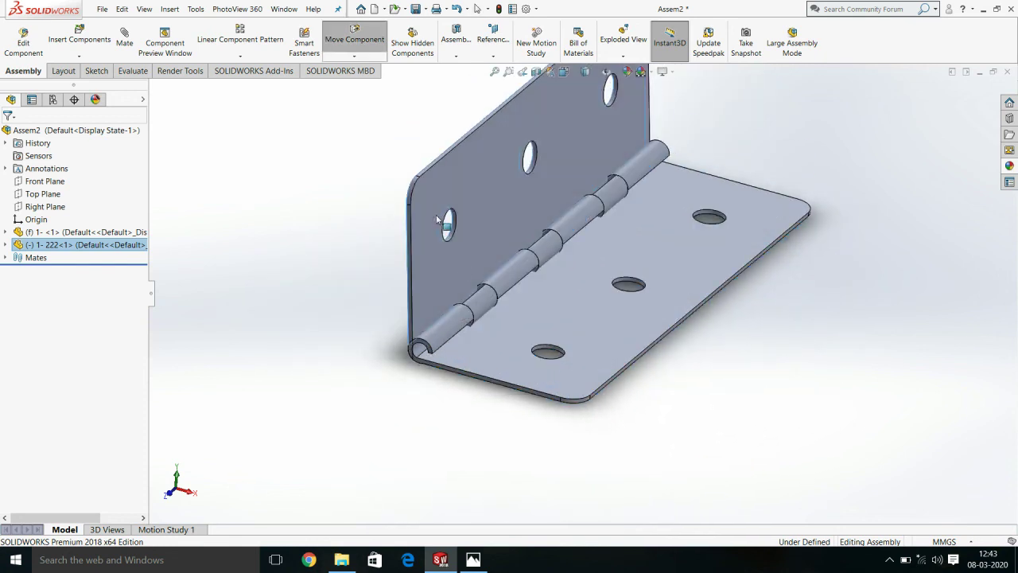
{"action": "scroll", "coordinate": [557, 318], "scroll_direction": "up", "scroll_amount": 2}
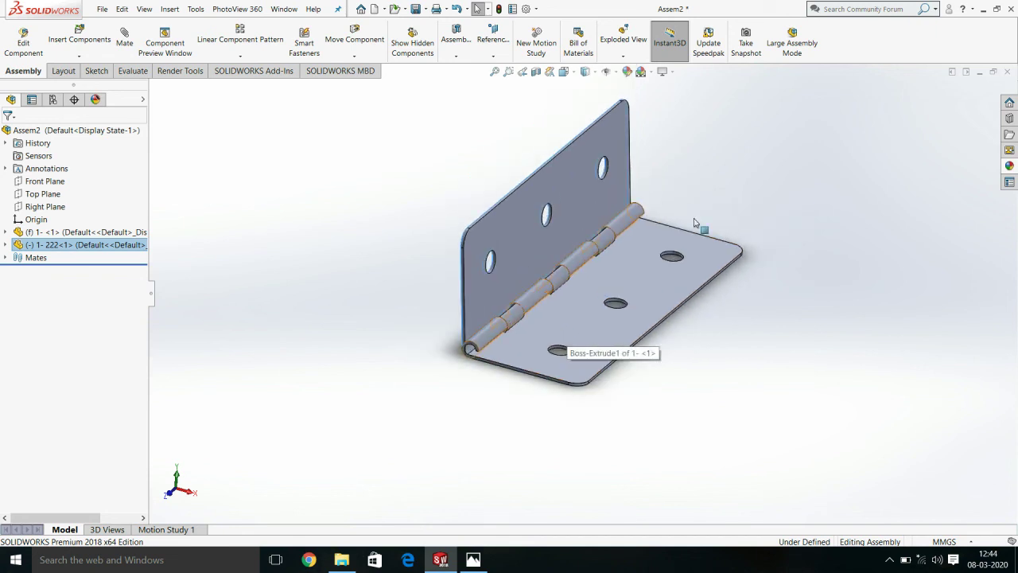
{"action": "left_click", "coordinate": [1013, 168]}
Apply the Stone > Paving red concrete 2d appearance to the flat leaf's body
{"action": "left_click", "coordinate": [859, 105]}
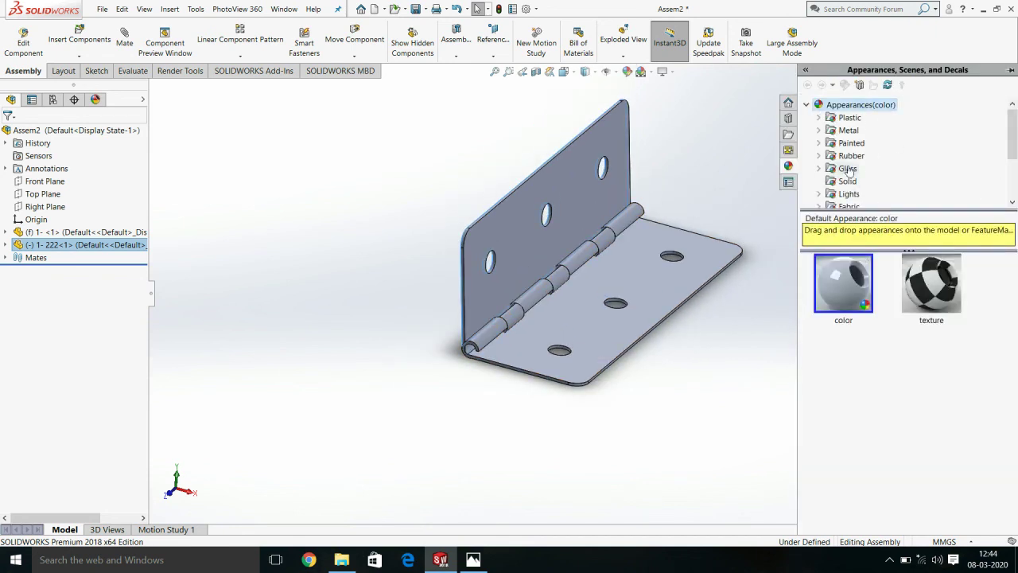
{"action": "scroll", "coordinate": [848, 169], "scroll_direction": "down", "scroll_amount": 2}
{"action": "left_click", "coordinate": [847, 162]}
{"action": "left_click", "coordinate": [862, 156]}
{"action": "scroll", "coordinate": [858, 410], "scroll_direction": "down", "scroll_amount": 2}
{"action": "mouse_move", "coordinate": [858, 411]}
{"action": "left_mouse_down"}
{"action": "mouse_move", "coordinate": [677, 320]}
{"action": "mouse_move", "coordinate": [660, 300]}
{"action": "mouse_move", "coordinate": [681, 303]}
{"action": "left_mouse_up"}
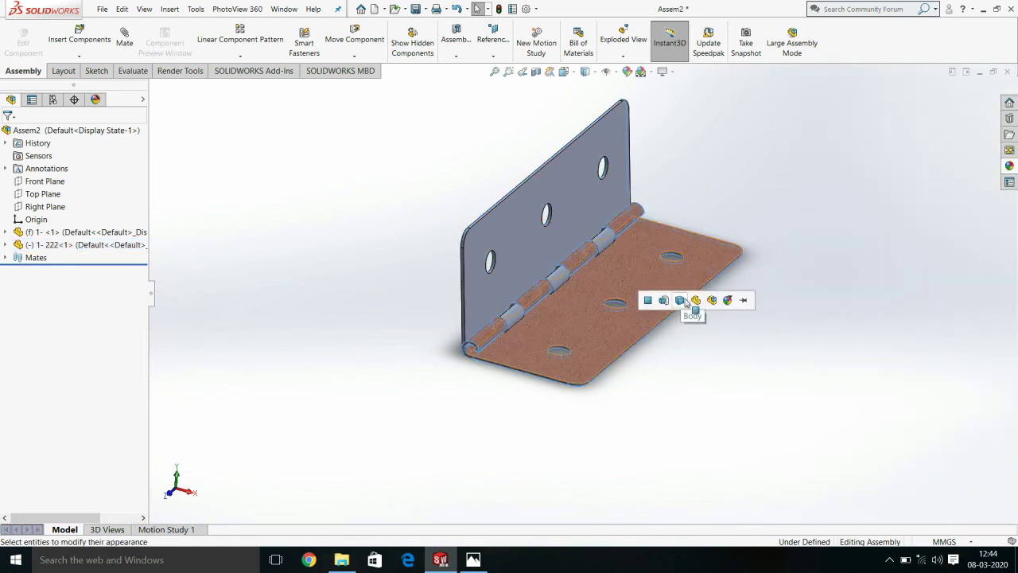
{"action": "left_click", "coordinate": [680, 300]}
Apply the Fabric > Cloth blue cotton appearance to the upright leaf's body
{"action": "left_click", "coordinate": [1010, 166]}
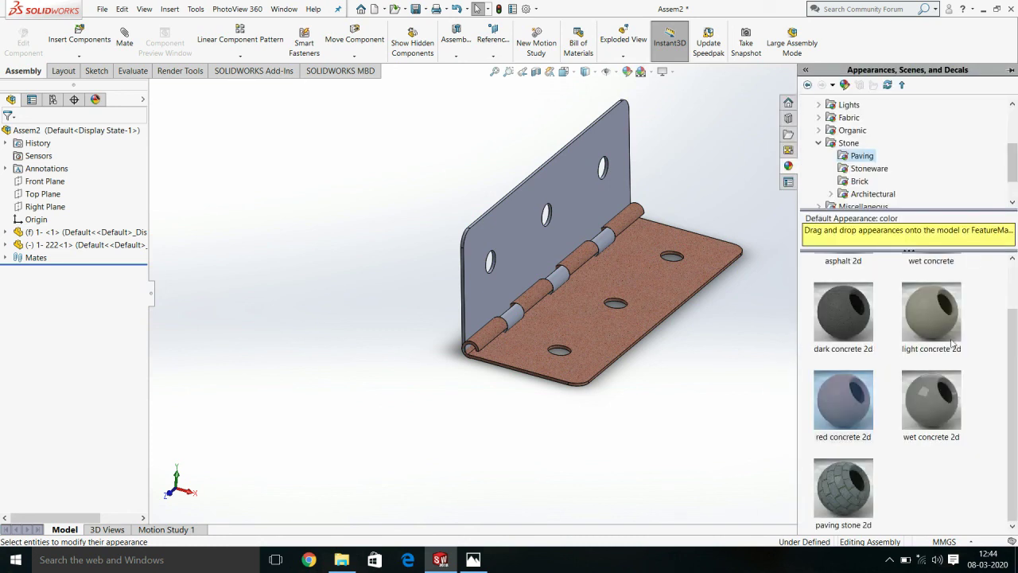
{"action": "scroll", "coordinate": [889, 452], "scroll_direction": "up", "scroll_amount": 1}
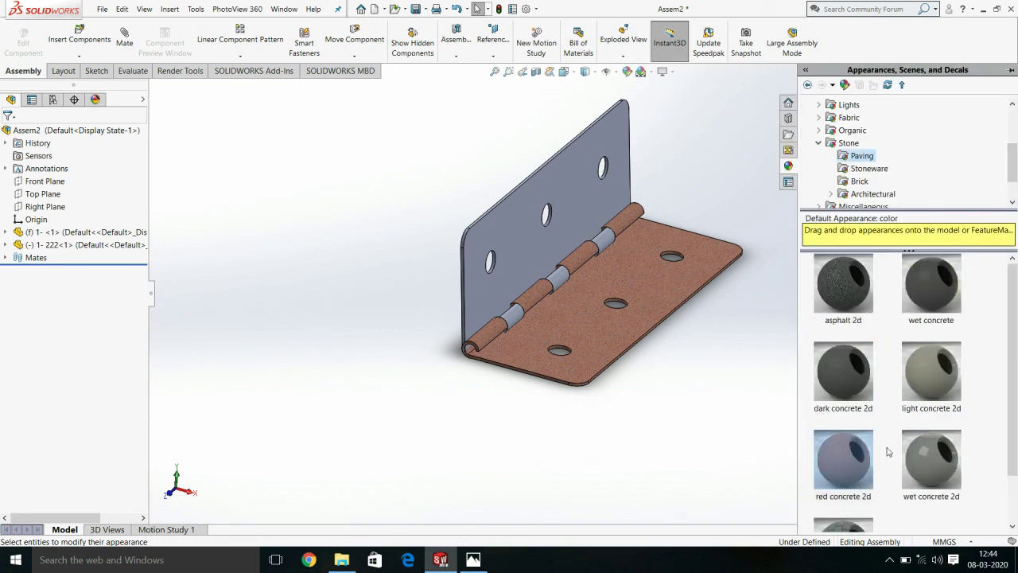
{"action": "double_click", "coordinate": [846, 118]}
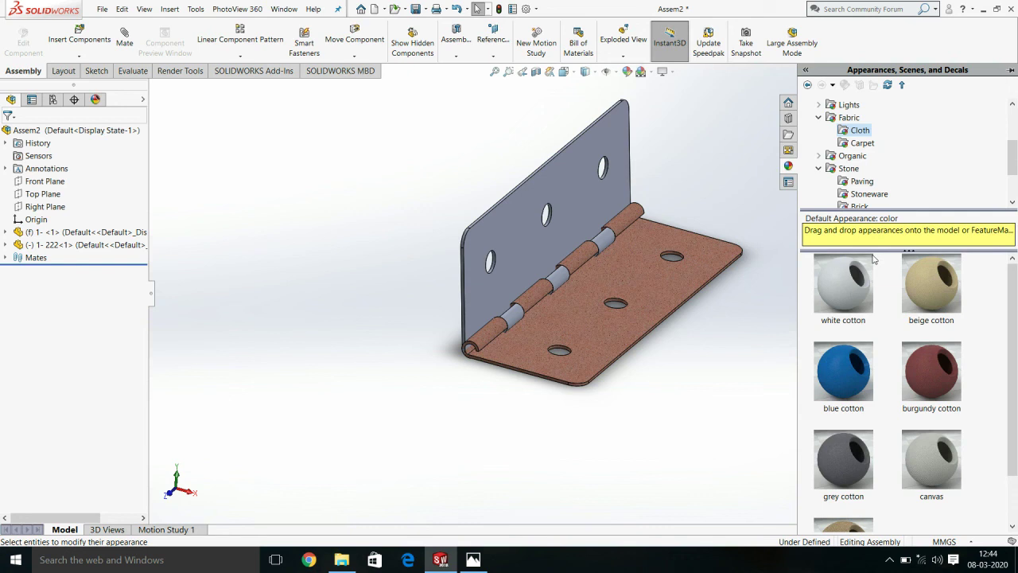
{"action": "left_click_drag", "start_coordinate": [846, 364], "coordinate": [587, 199]}
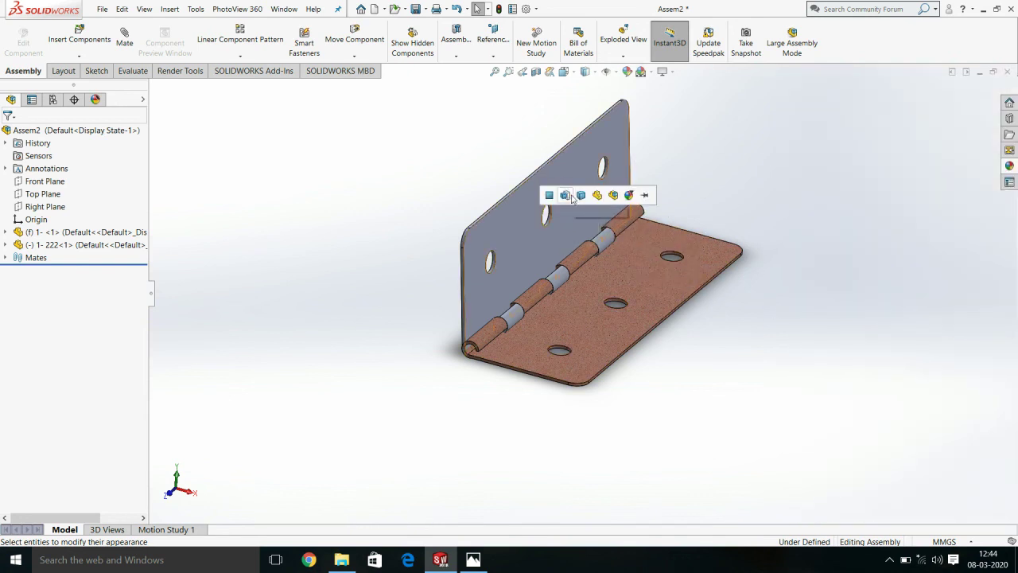
{"action": "left_click", "coordinate": [586, 195]}
{"action": "scroll", "coordinate": [570, 284], "scroll_direction": "up", "scroll_amount": 2}
{"action": "scroll", "coordinate": [573, 311], "scroll_direction": "down", "scroll_amount": 2}
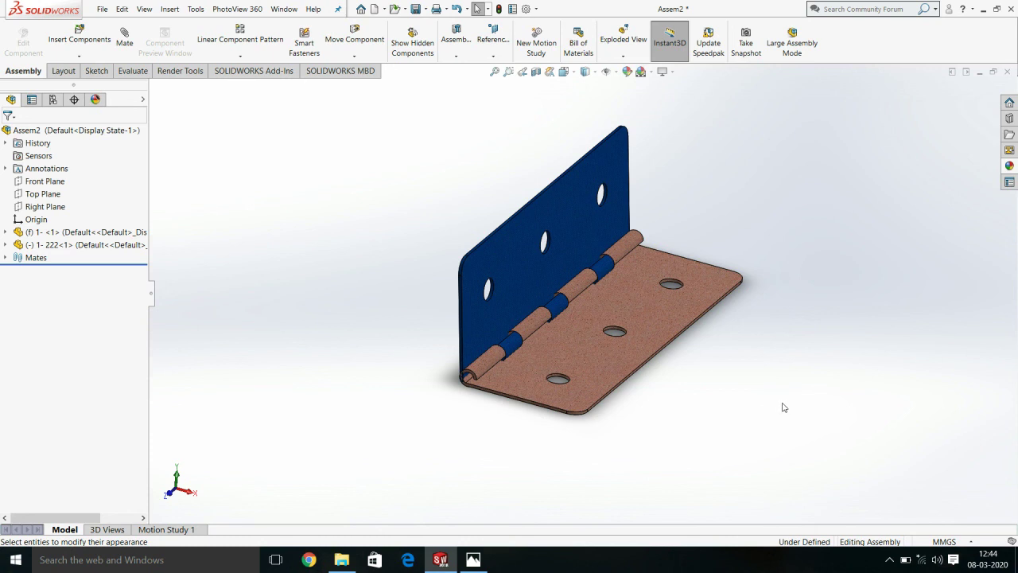
Drag the blue leaf about the hinge pin to swing it partly open
{"action": "mouse_move", "coordinate": [518, 245]}
{"action": "left_mouse_down"}
{"action": "mouse_move", "coordinate": [429, 287]}
{"action": "mouse_move", "coordinate": [627, 311]}
{"action": "mouse_move", "coordinate": [527, 416]}
{"action": "mouse_move", "coordinate": [466, 240]}
{"action": "mouse_move", "coordinate": [584, 411]}
{"action": "mouse_move", "coordinate": [446, 281]}
{"action": "mouse_move", "coordinate": [553, 264]}
{"action": "mouse_move", "coordinate": [518, 357]}
{"action": "mouse_move", "coordinate": [568, 412]}
{"action": "mouse_move", "coordinate": [541, 286]}
{"action": "mouse_move", "coordinate": [424, 203]}
{"action": "left_mouse_up"}
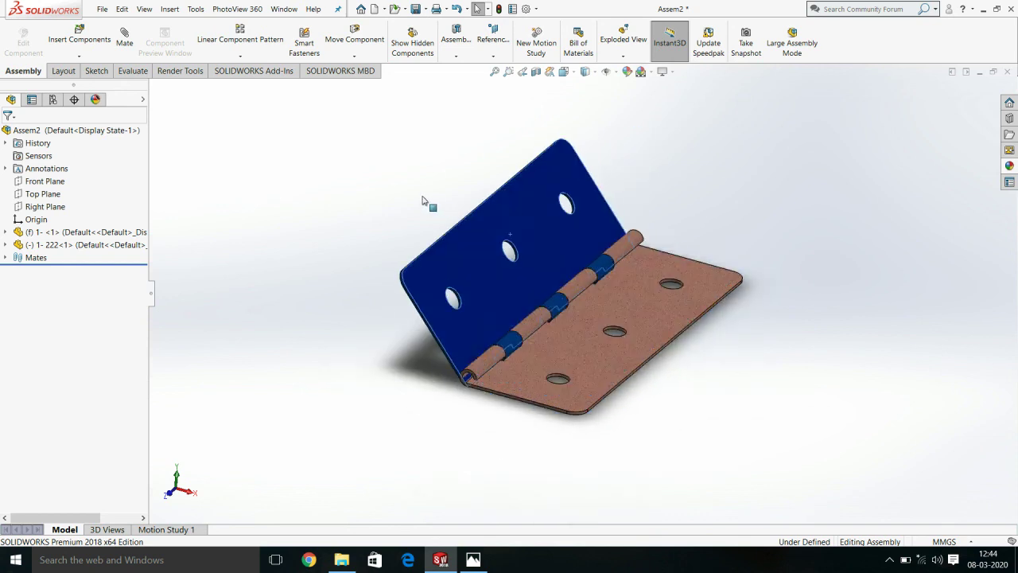